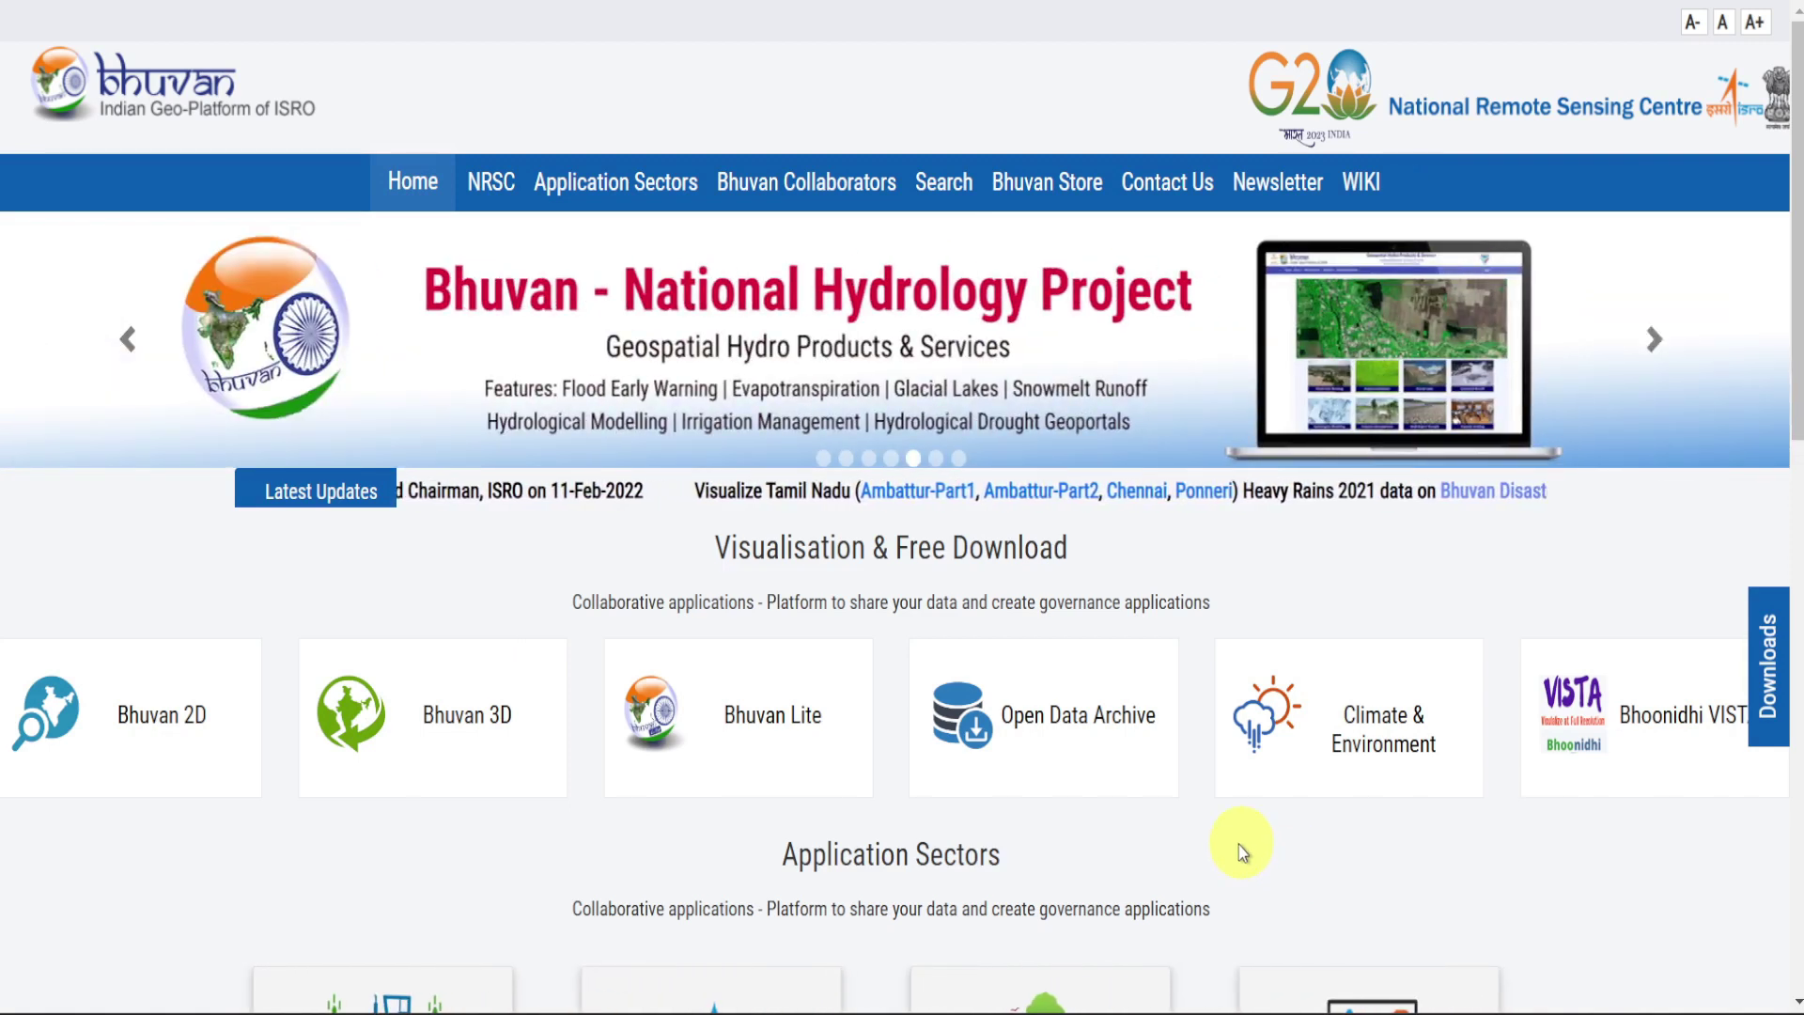
Open the Open Data Archive application from the Bhuvan home page
click(1056, 755)
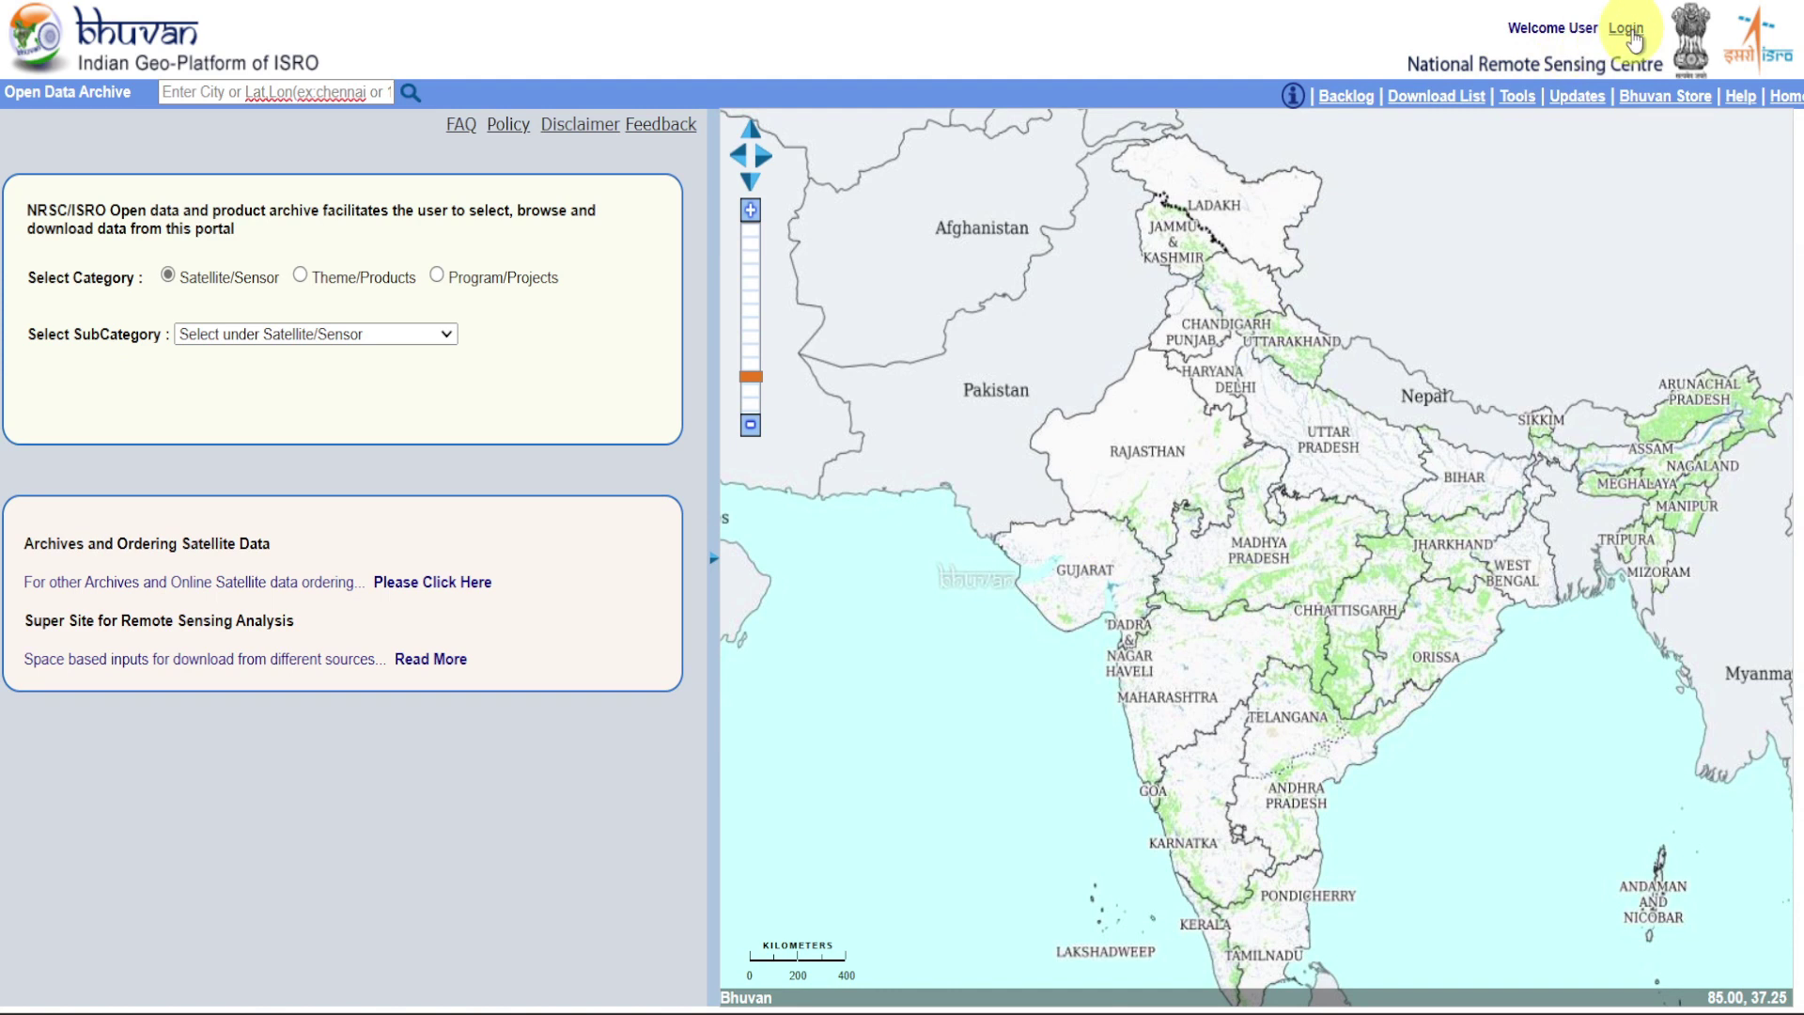
Sign in to Bhuvan with the account credentials and the captcha code
click(1632, 36)
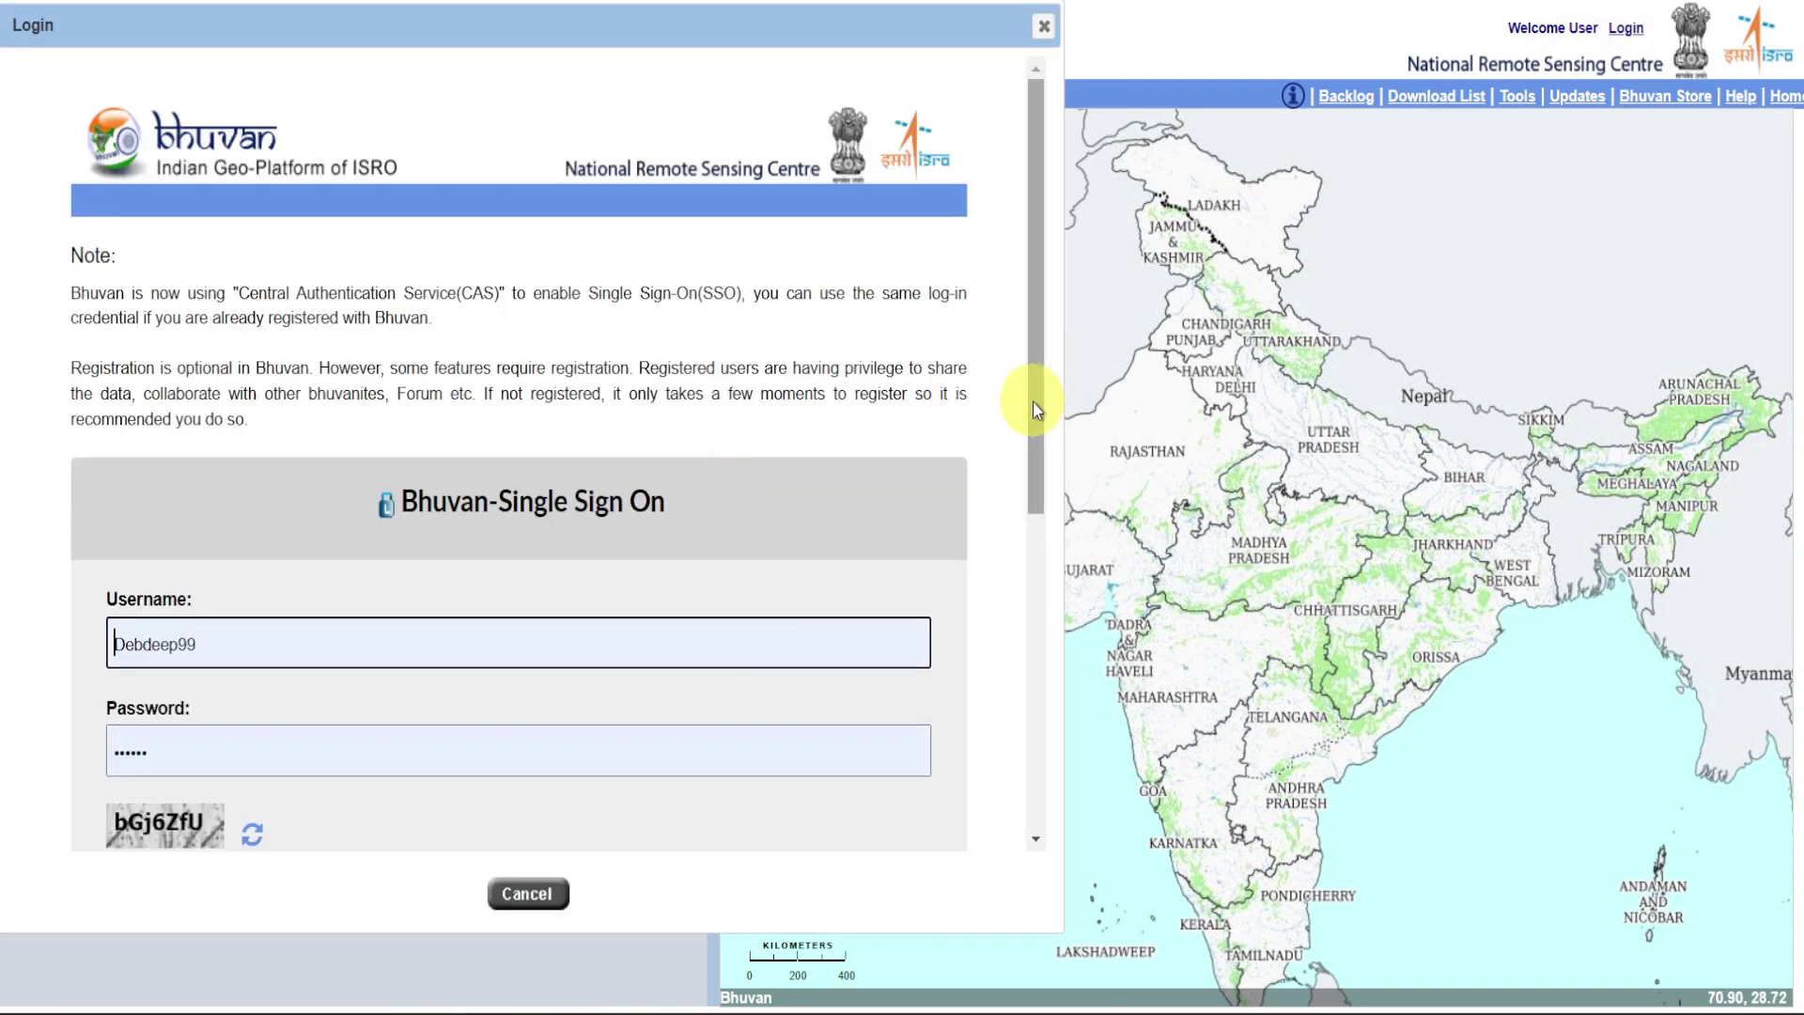
drag(1036, 409, 1035, 562)
click(519, 656)
text(bGj6ZfU)
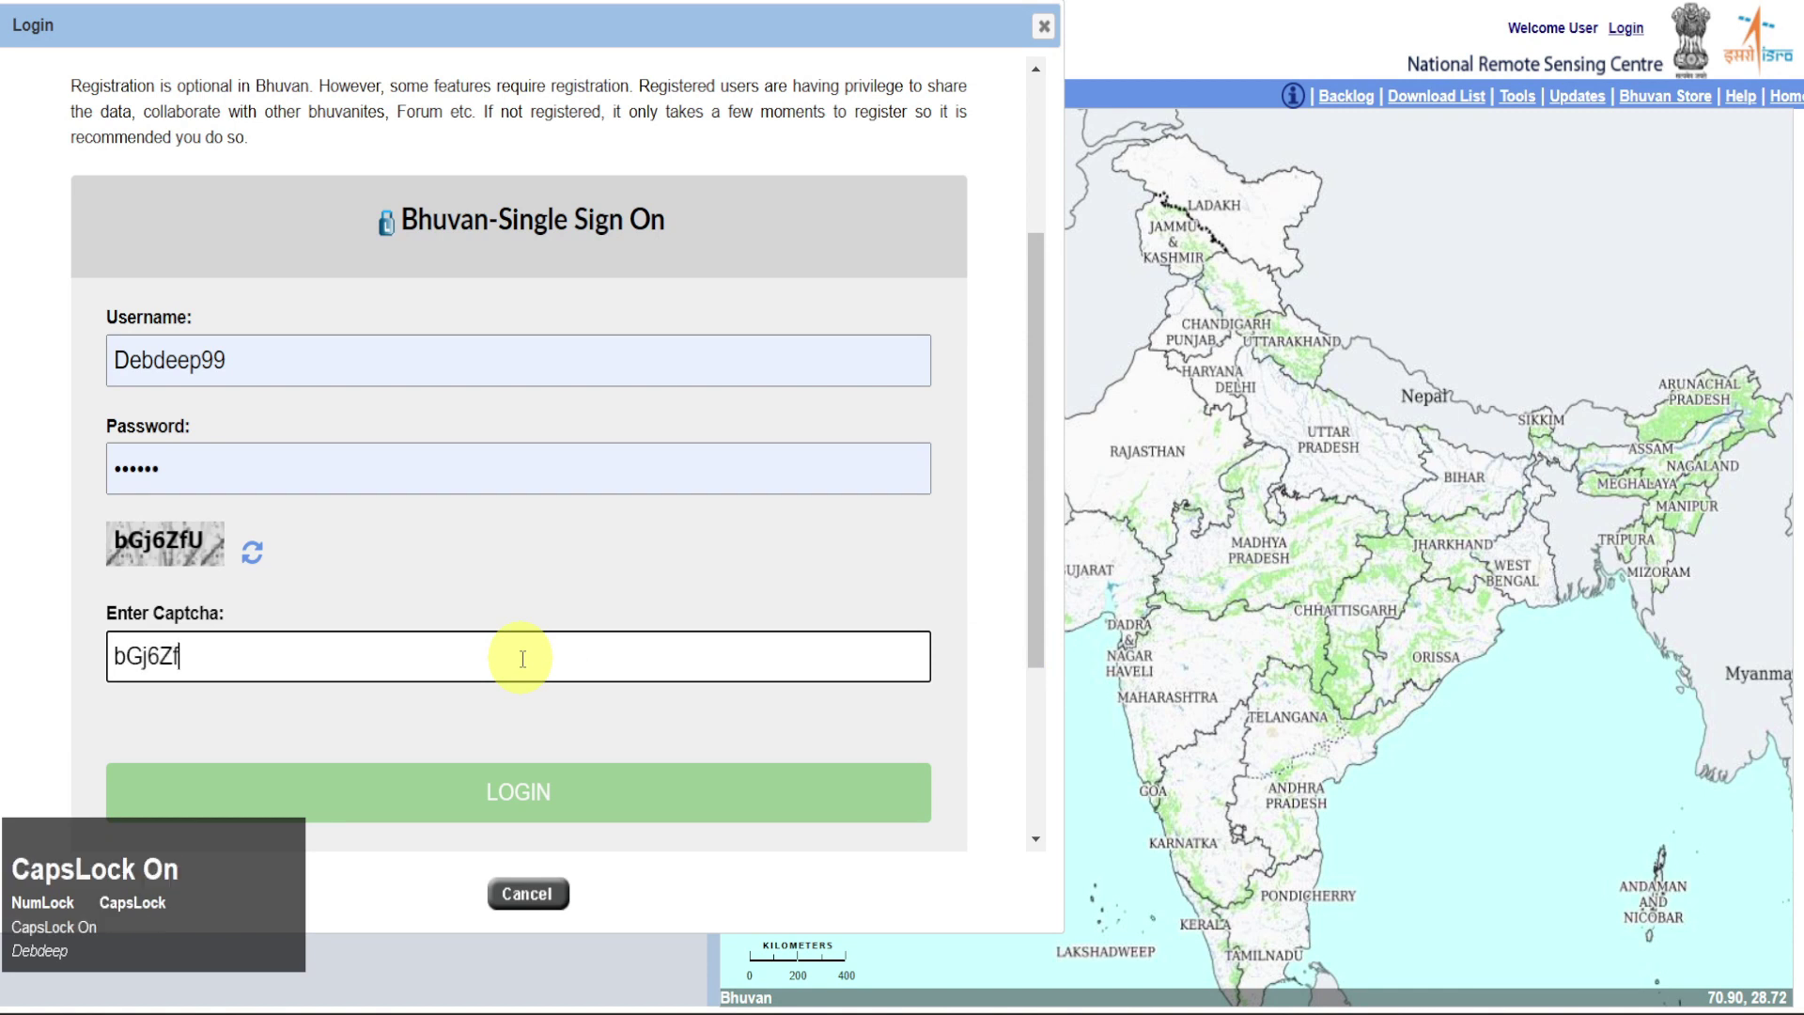
click(596, 790)
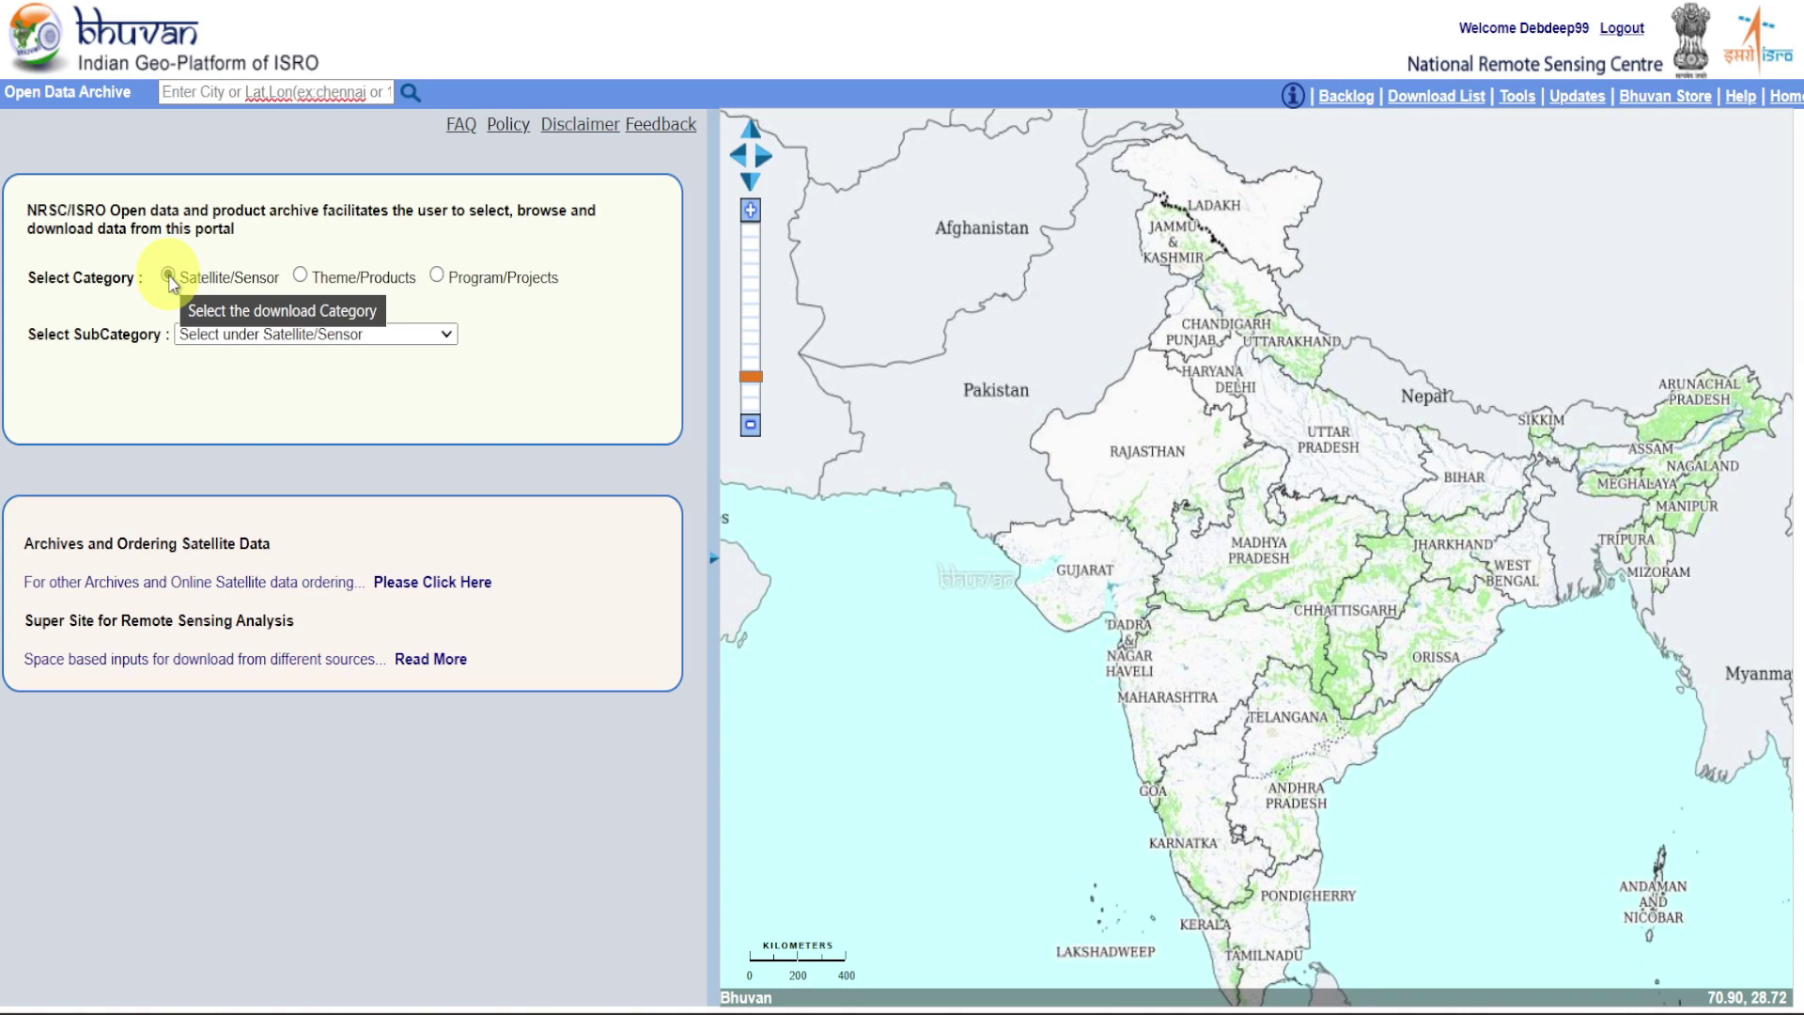
Check the Oceansat-2: OCM and SCATSAT-1: Scatterometer subcategories, then choose Theme/Products
click(396, 336)
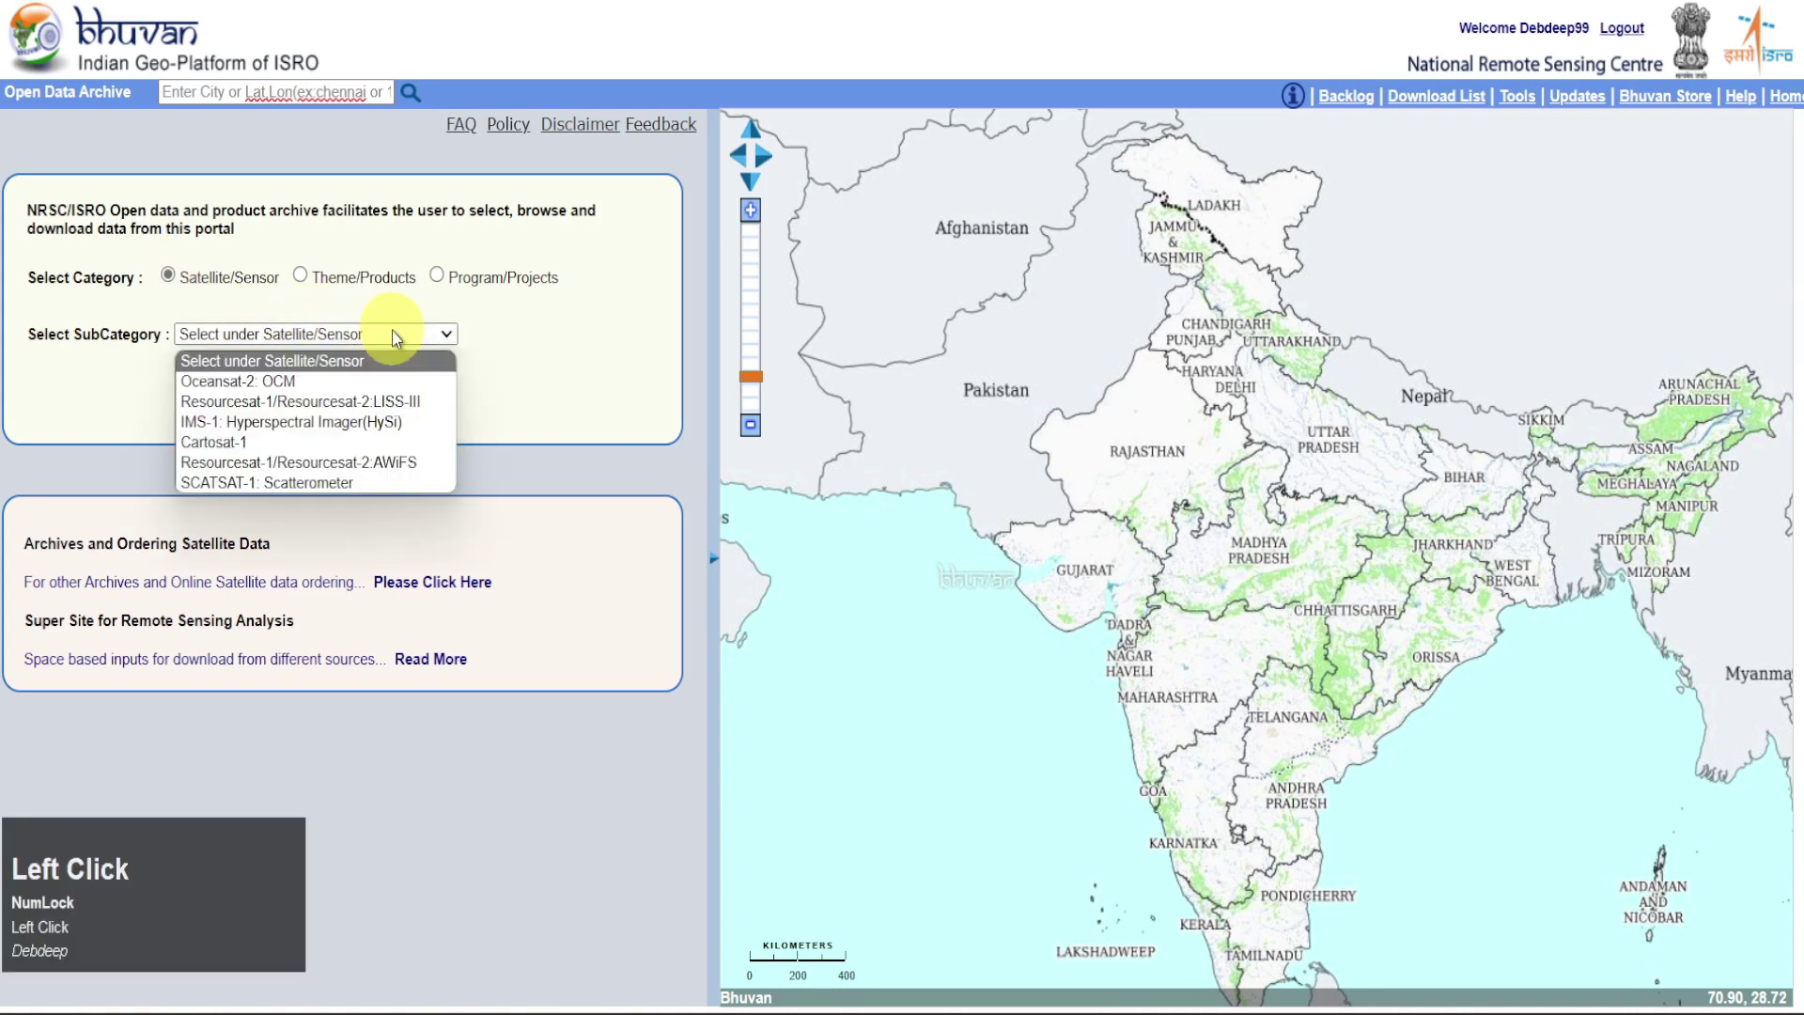
click(380, 386)
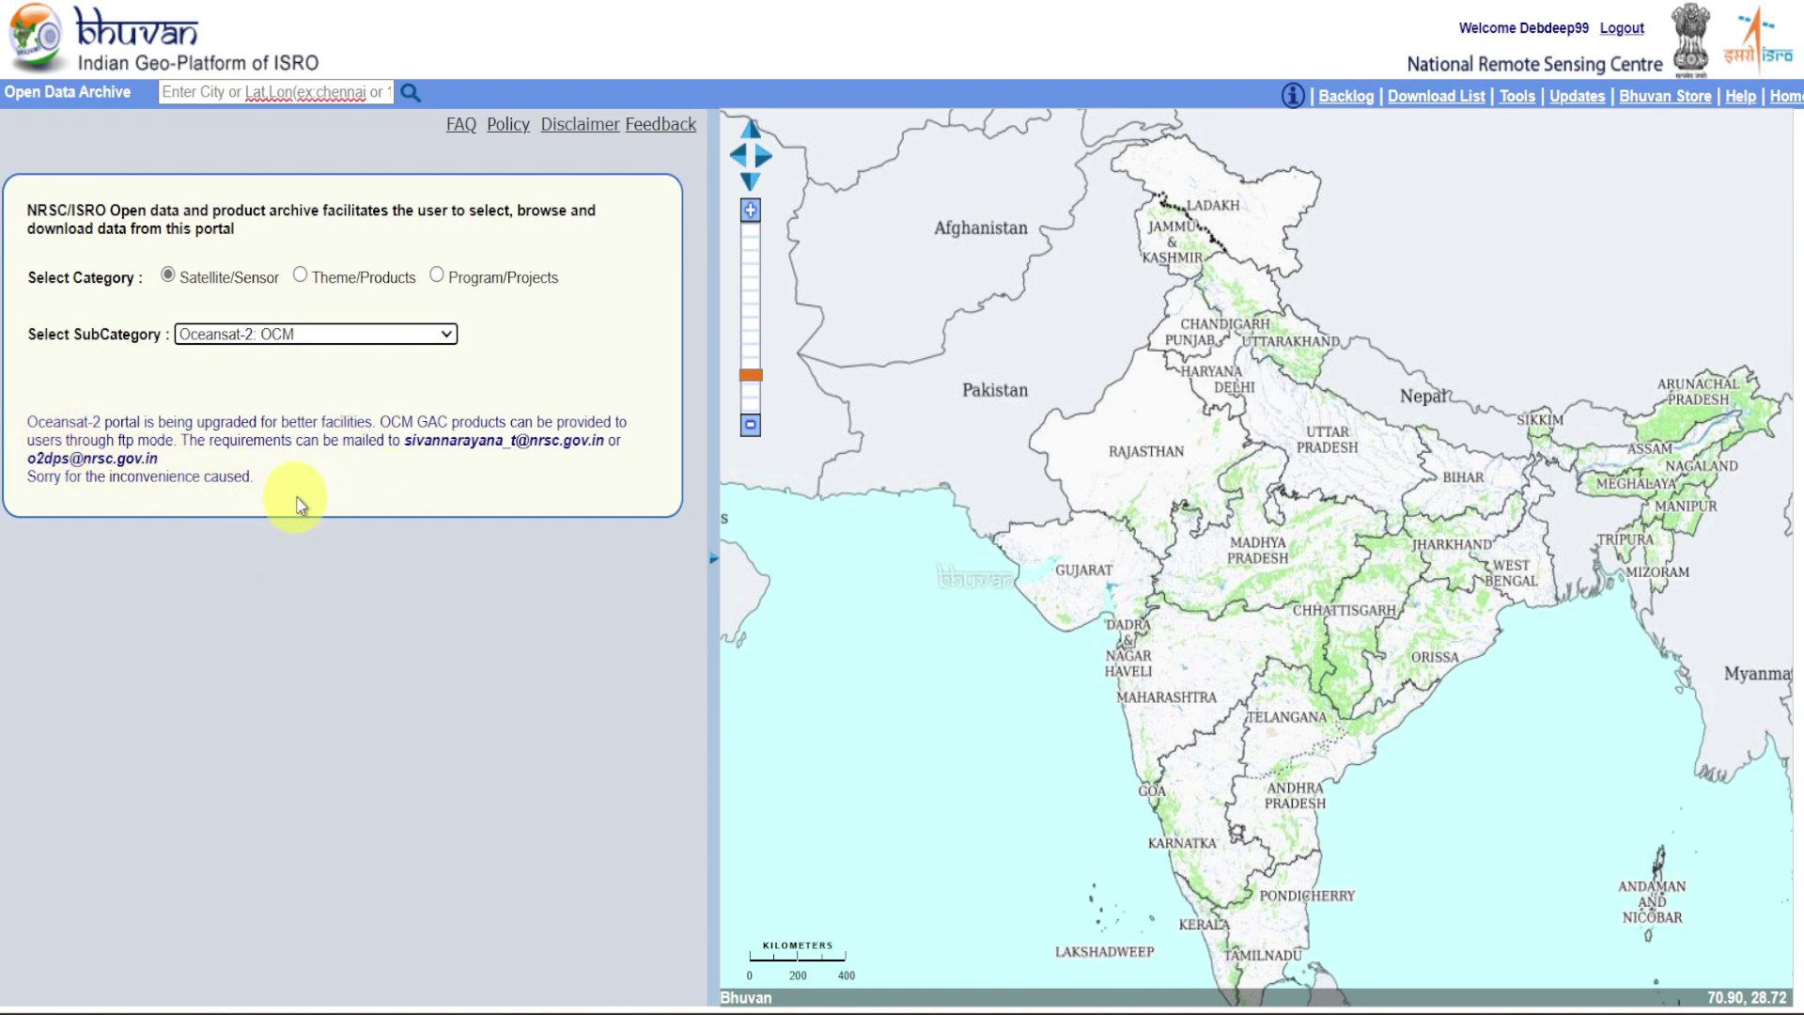
click(314, 335)
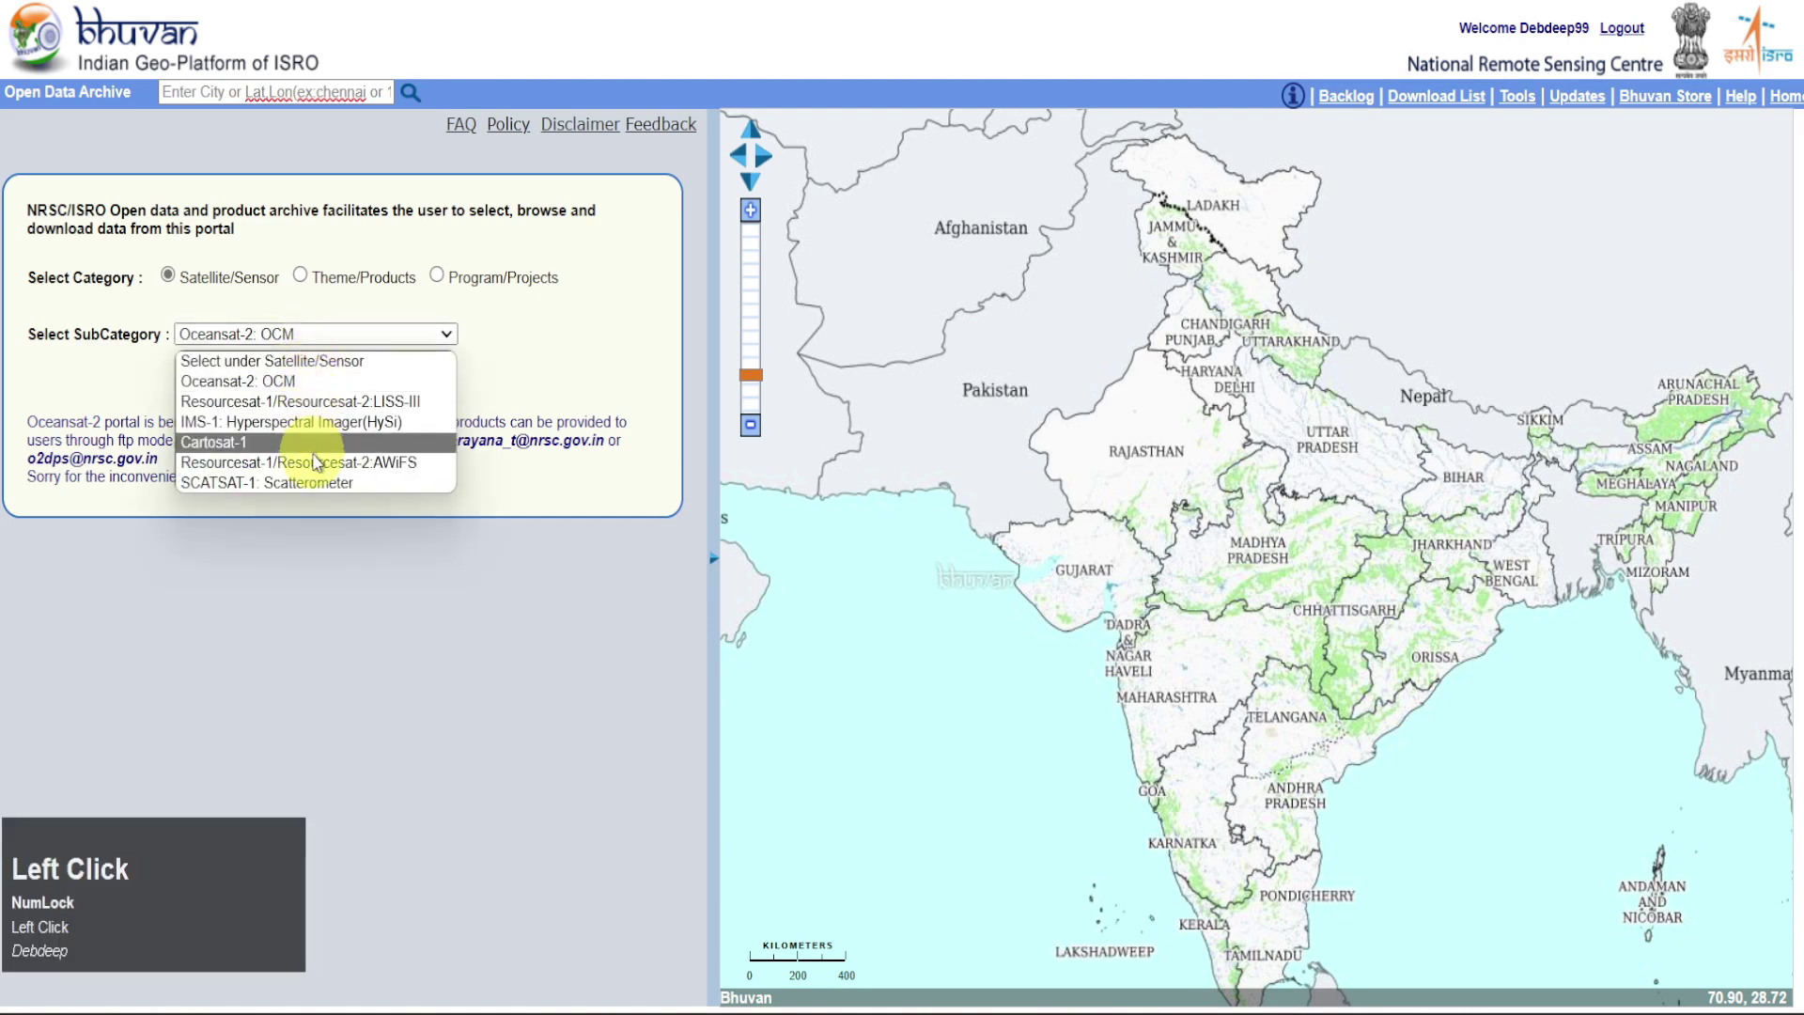
click(322, 483)
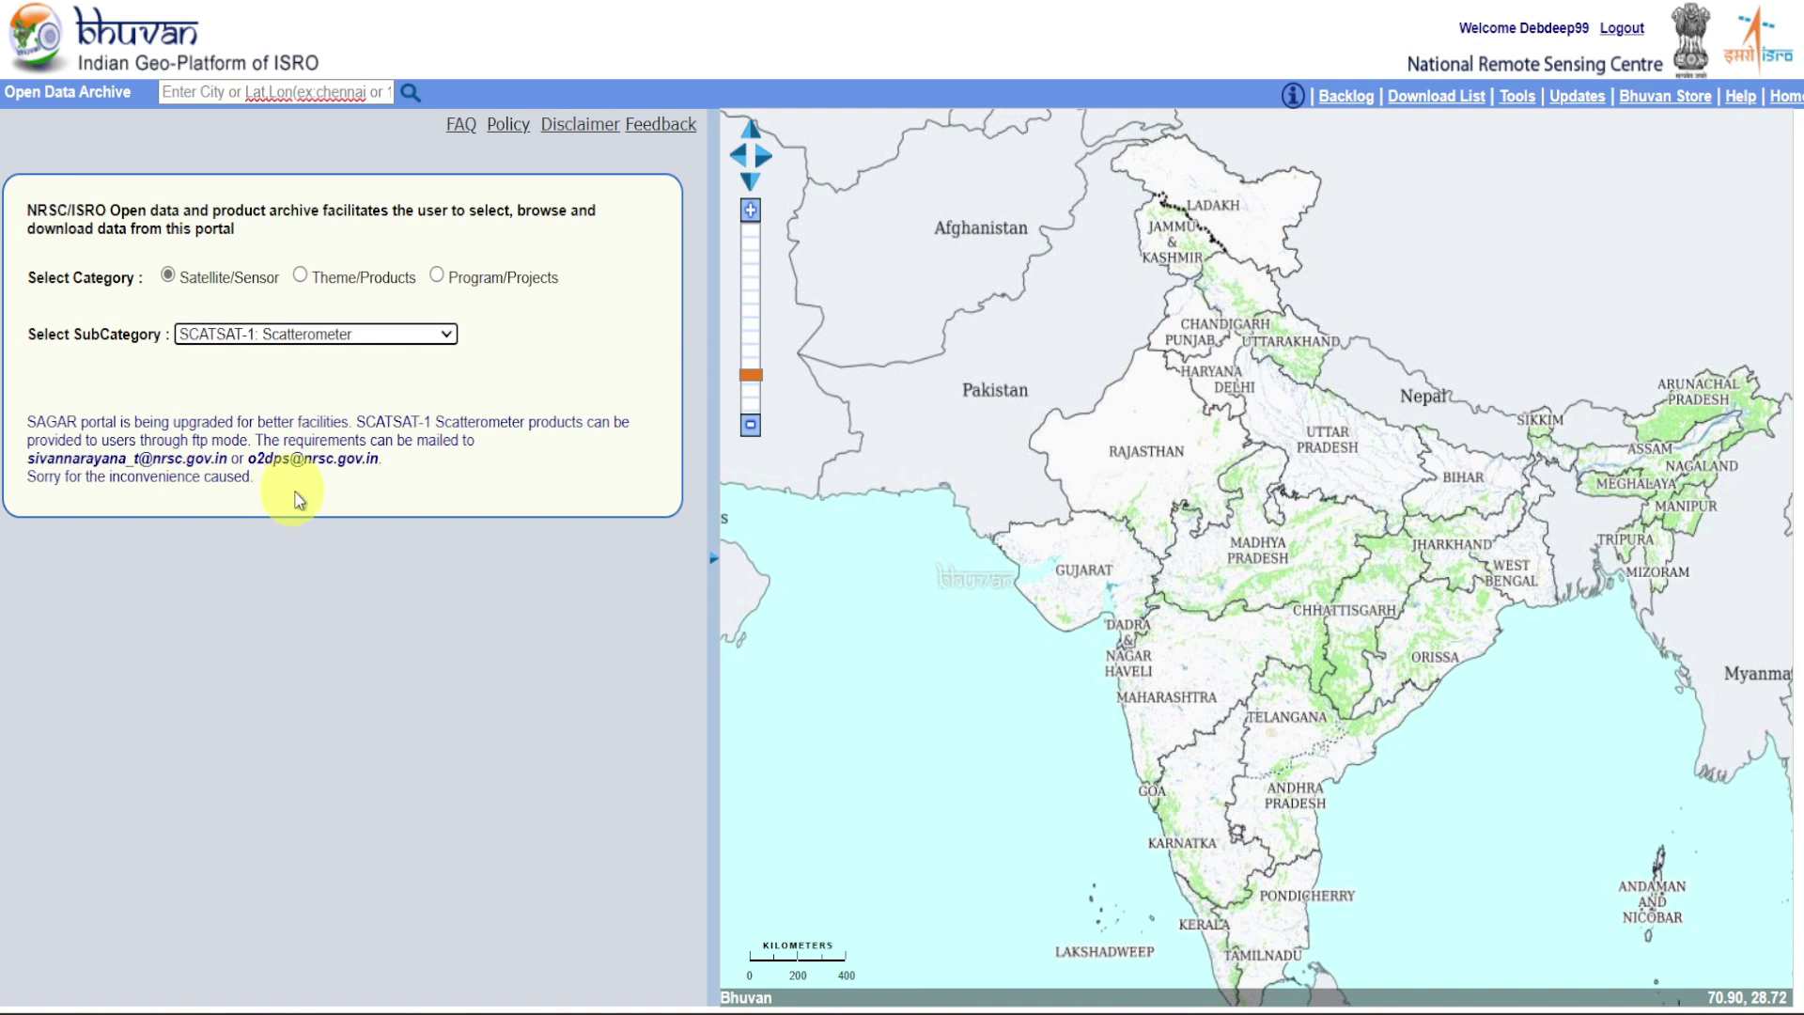
click(300, 276)
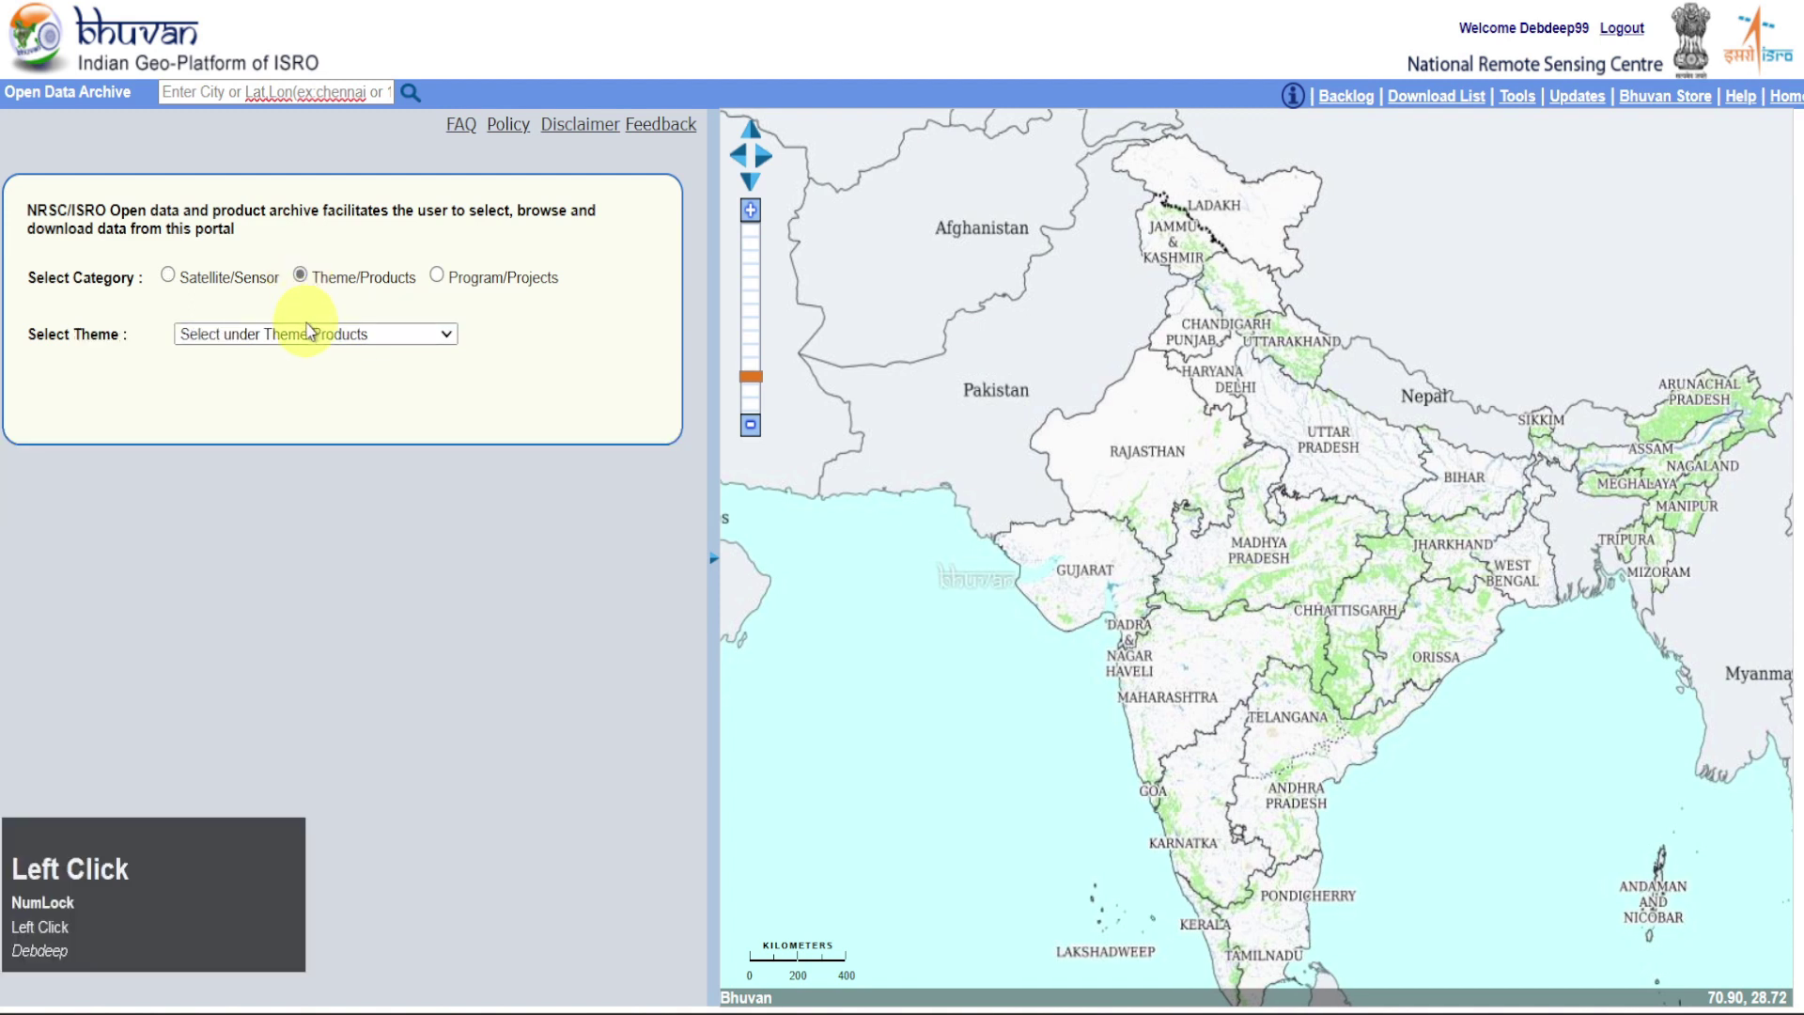
Pick Land and Terrain as the theme and OCM2: Albedo as the product
click(313, 338)
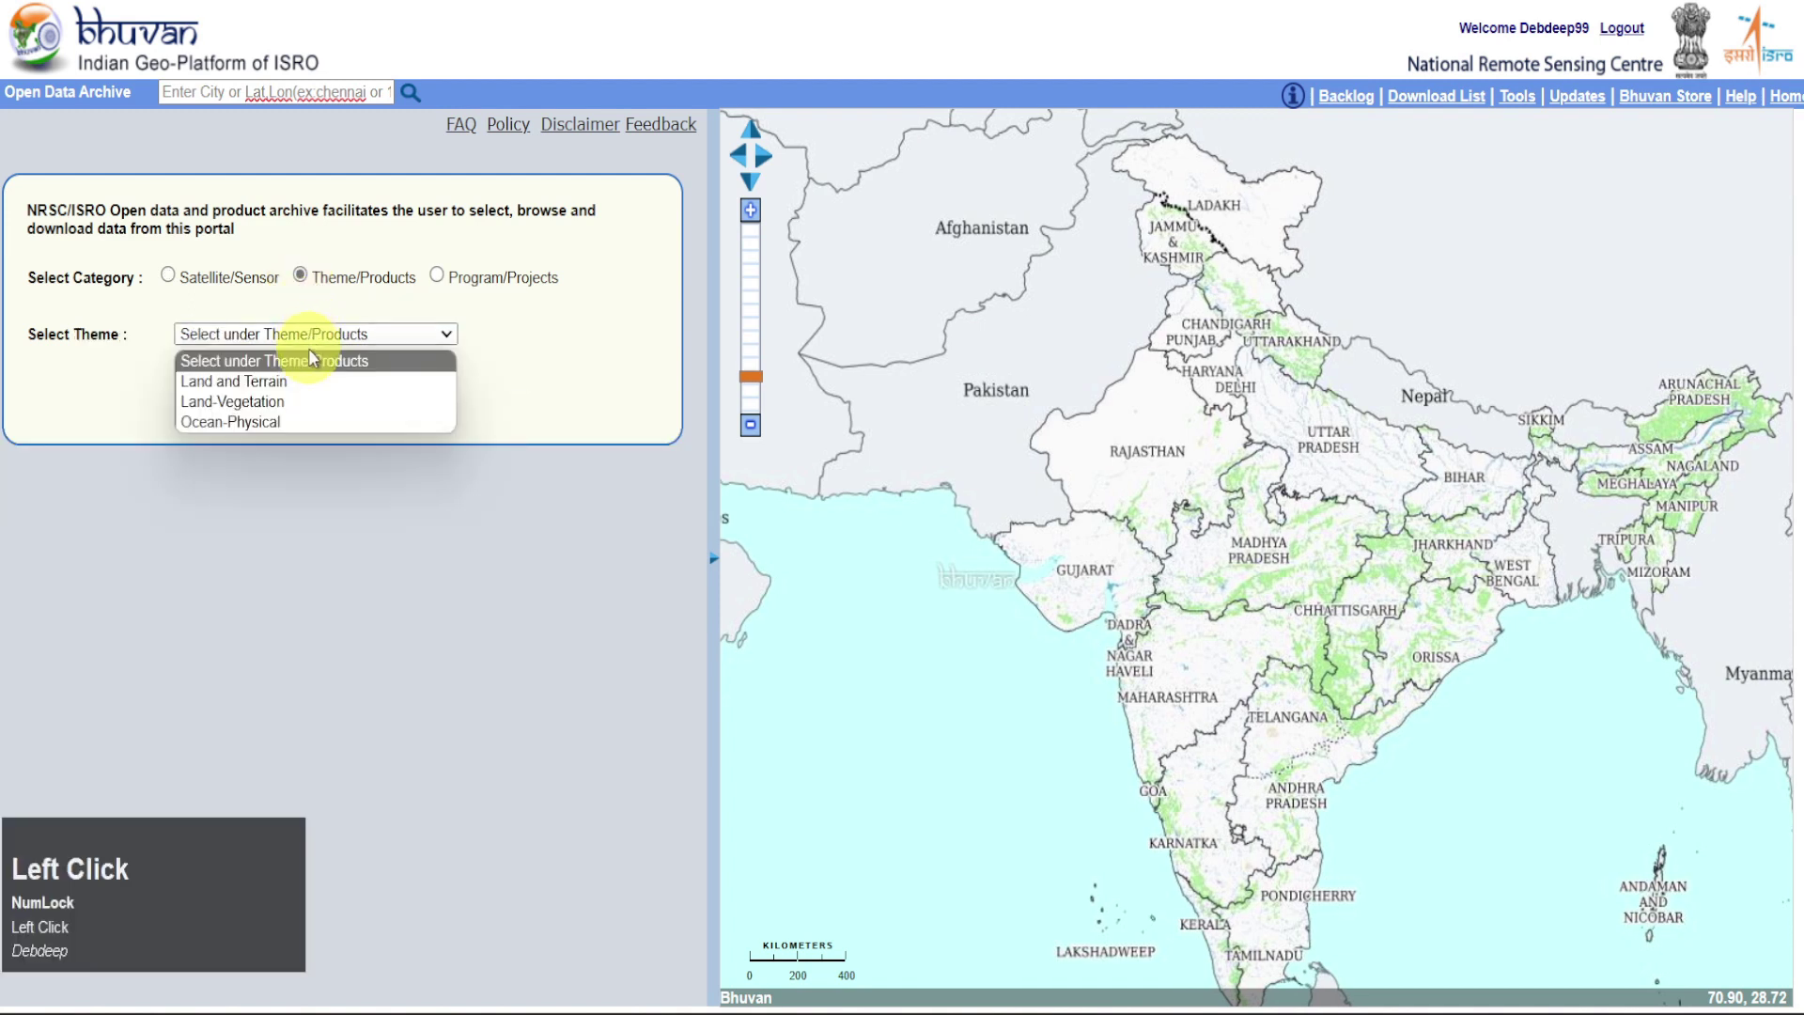
click(355, 383)
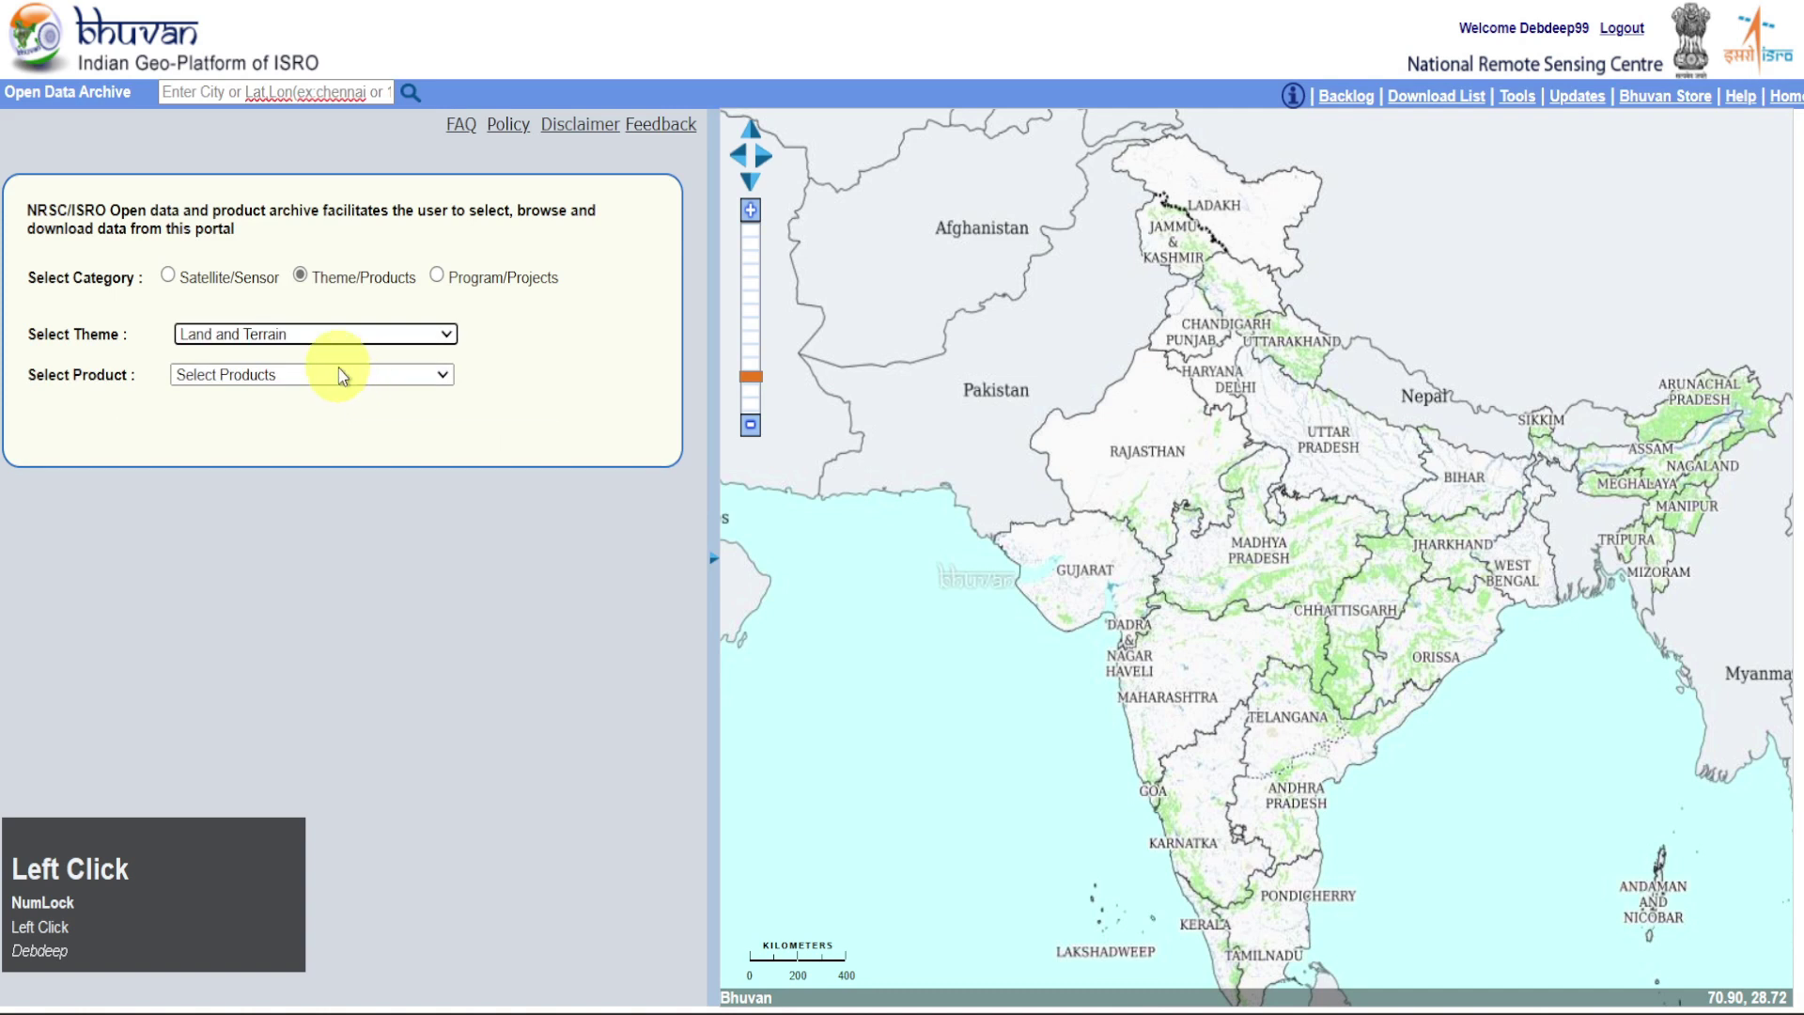
click(343, 376)
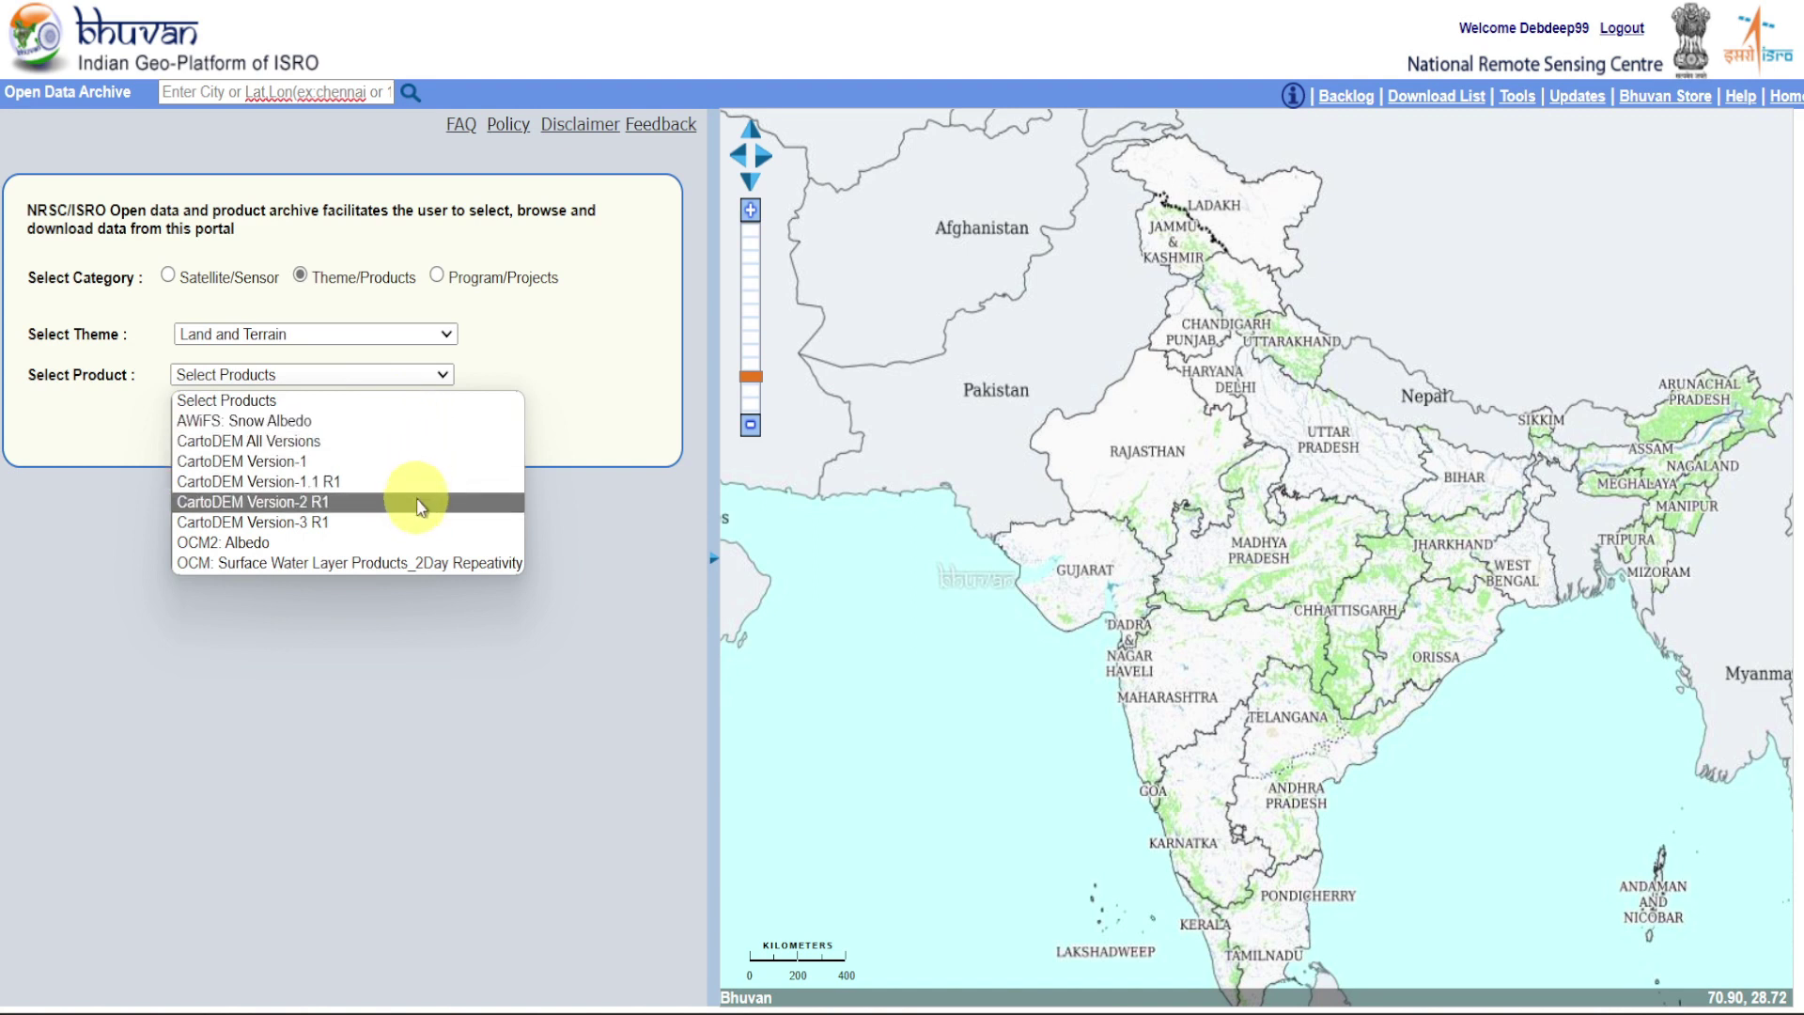
click(374, 545)
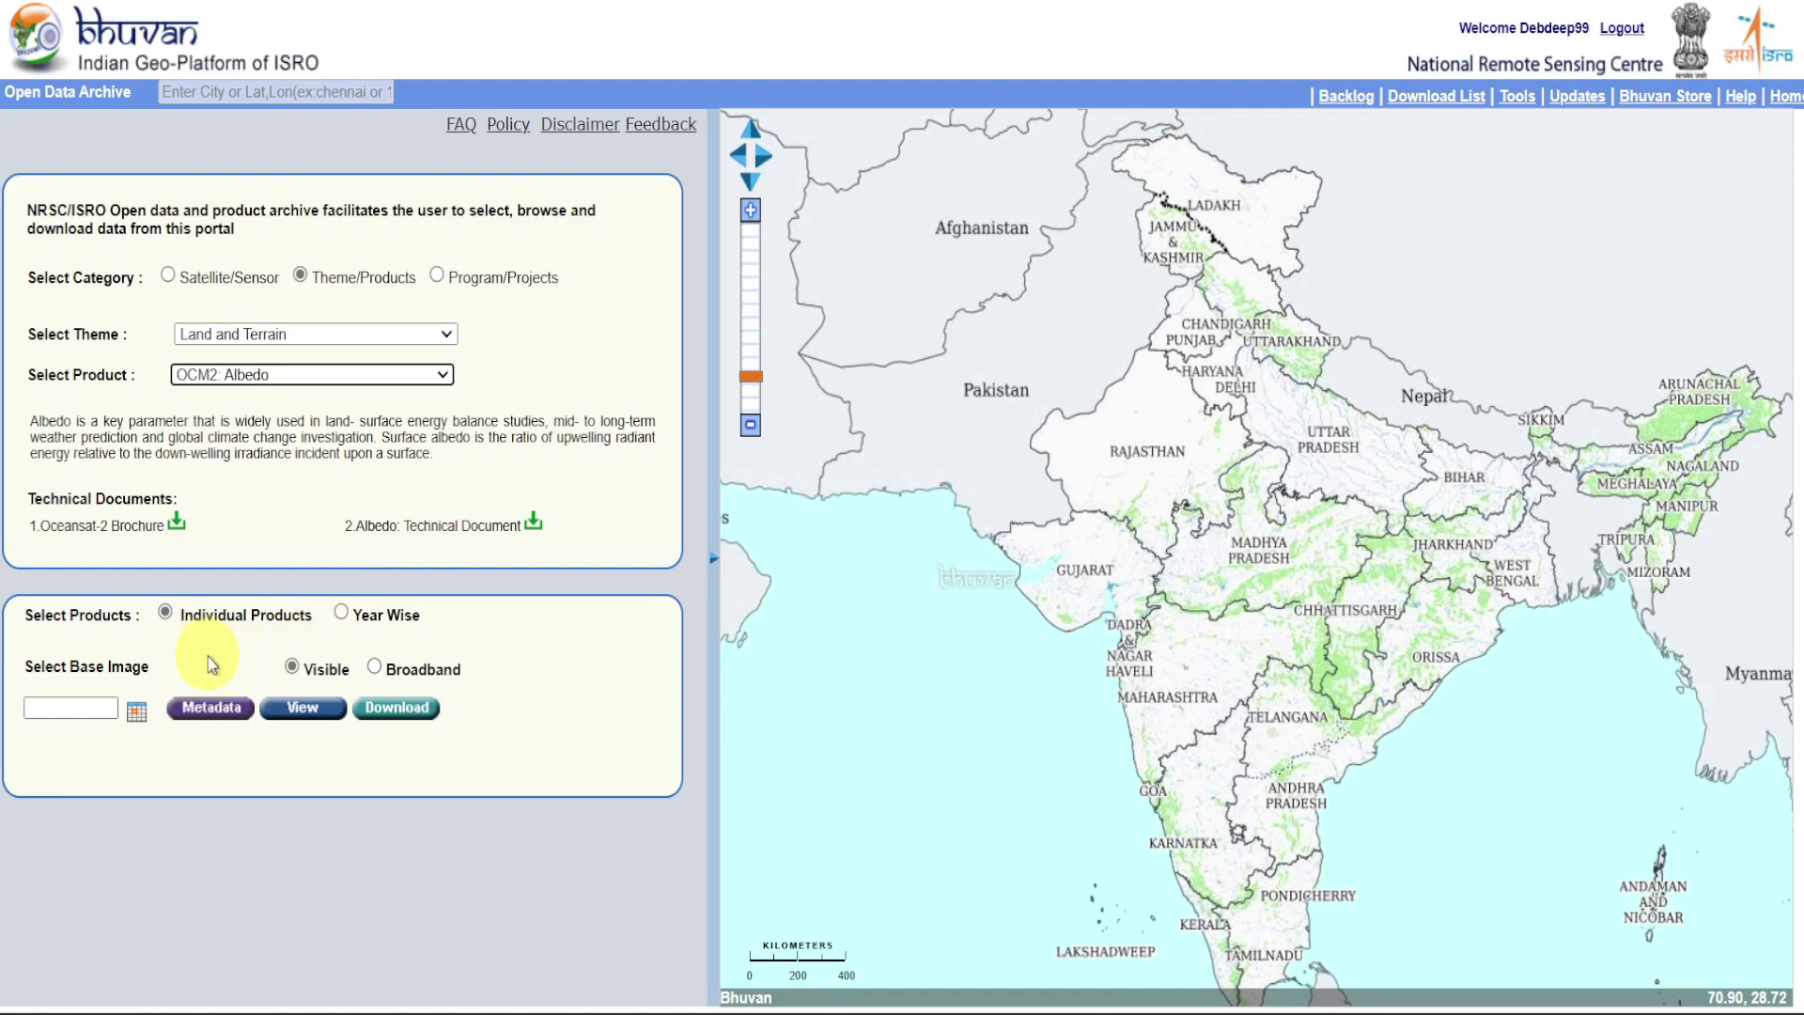
Keep Individual Products with the Visible base image after trying Year Wise and Broadband
click(341, 612)
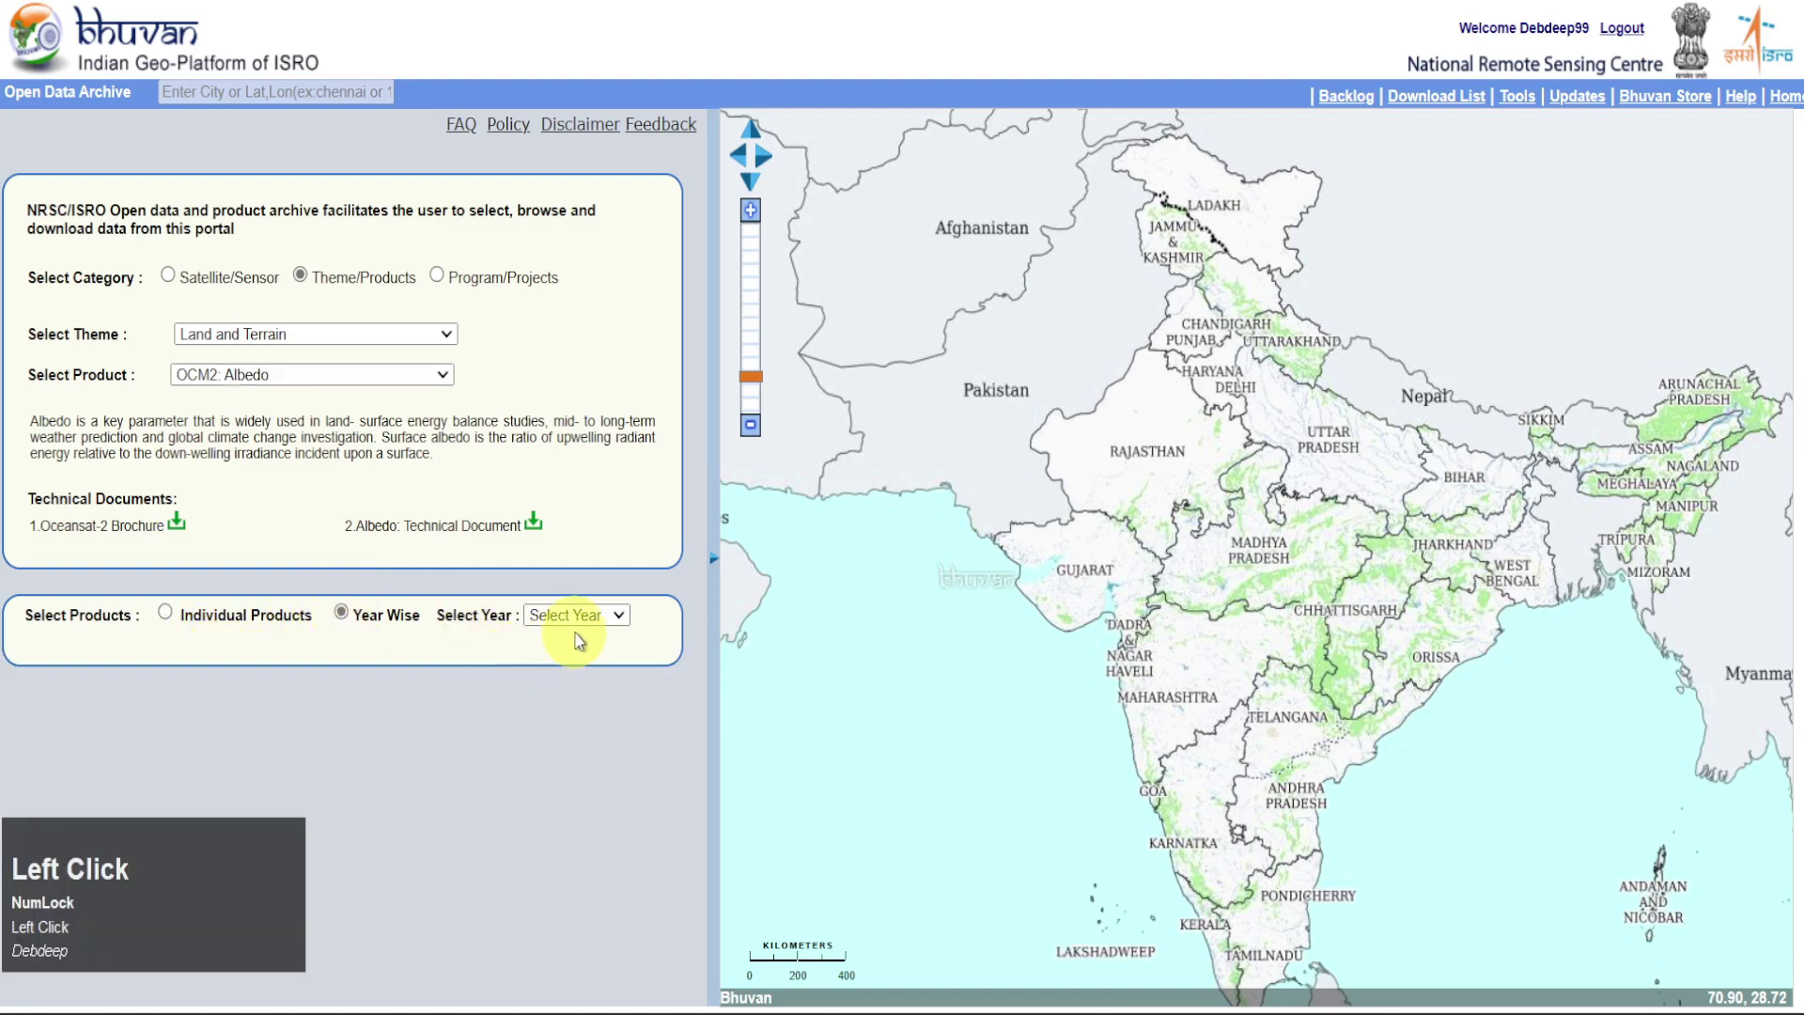
click(619, 615)
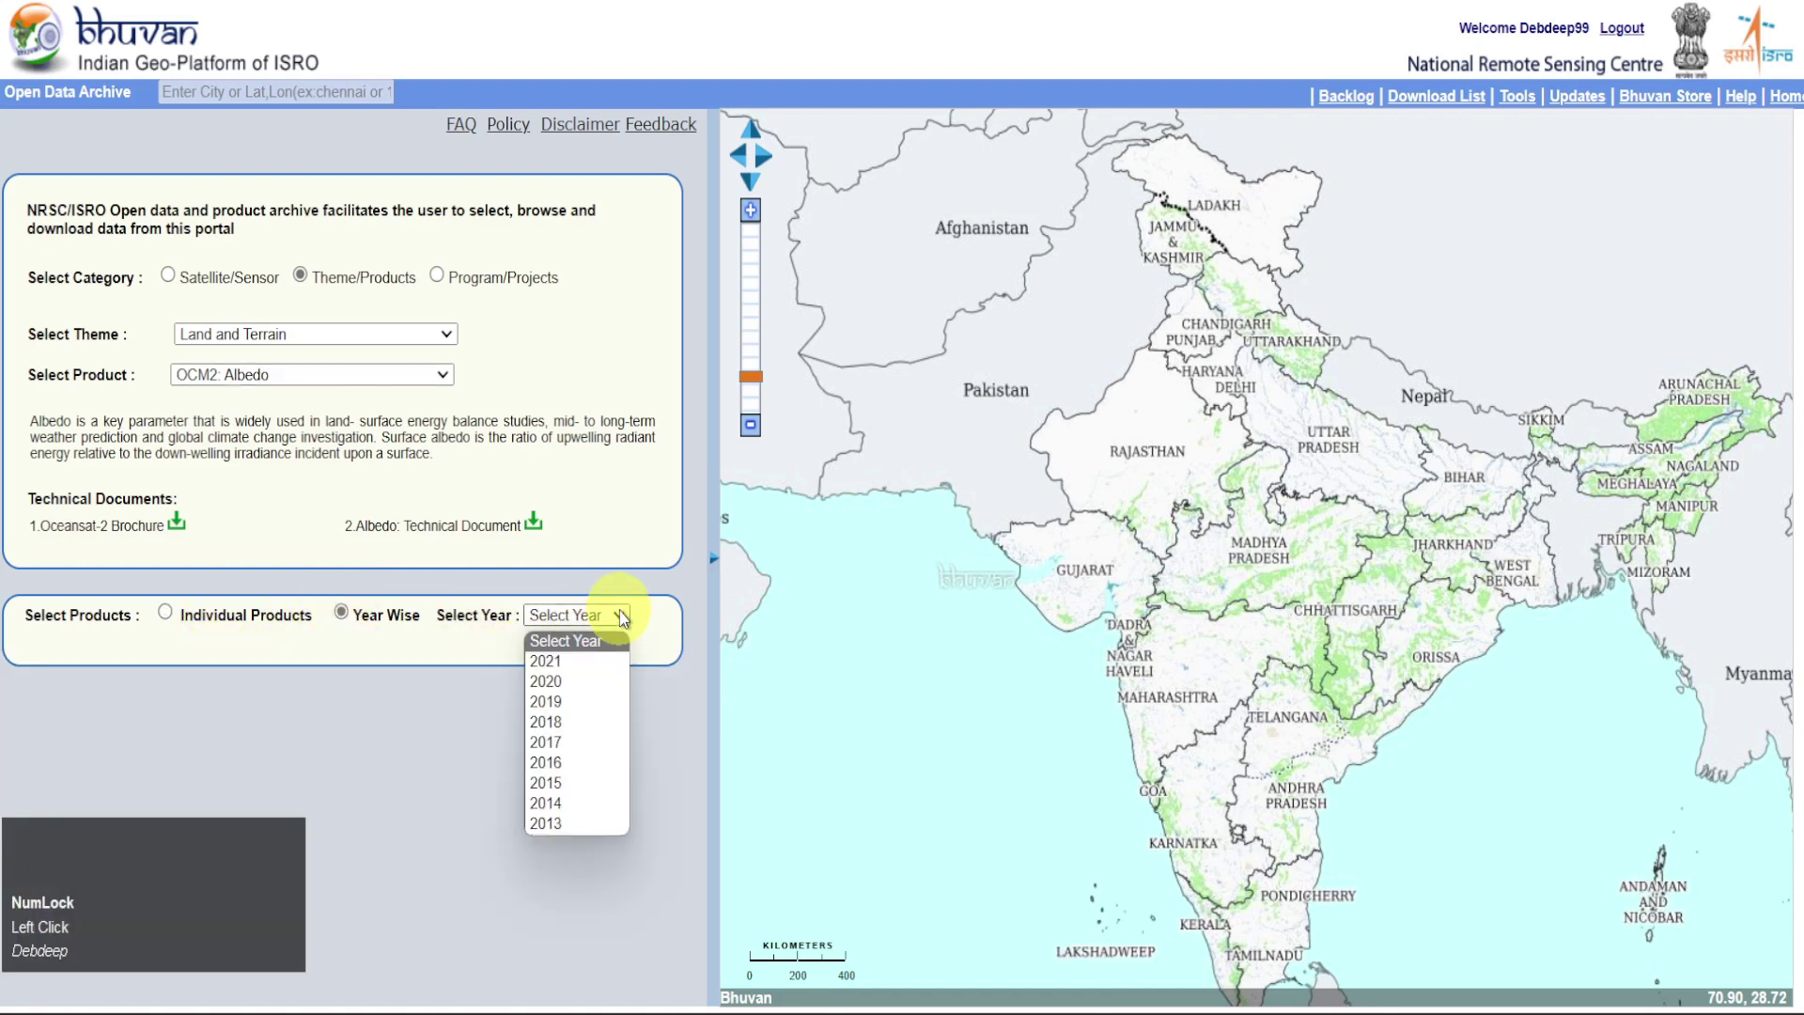
click(619, 616)
click(165, 614)
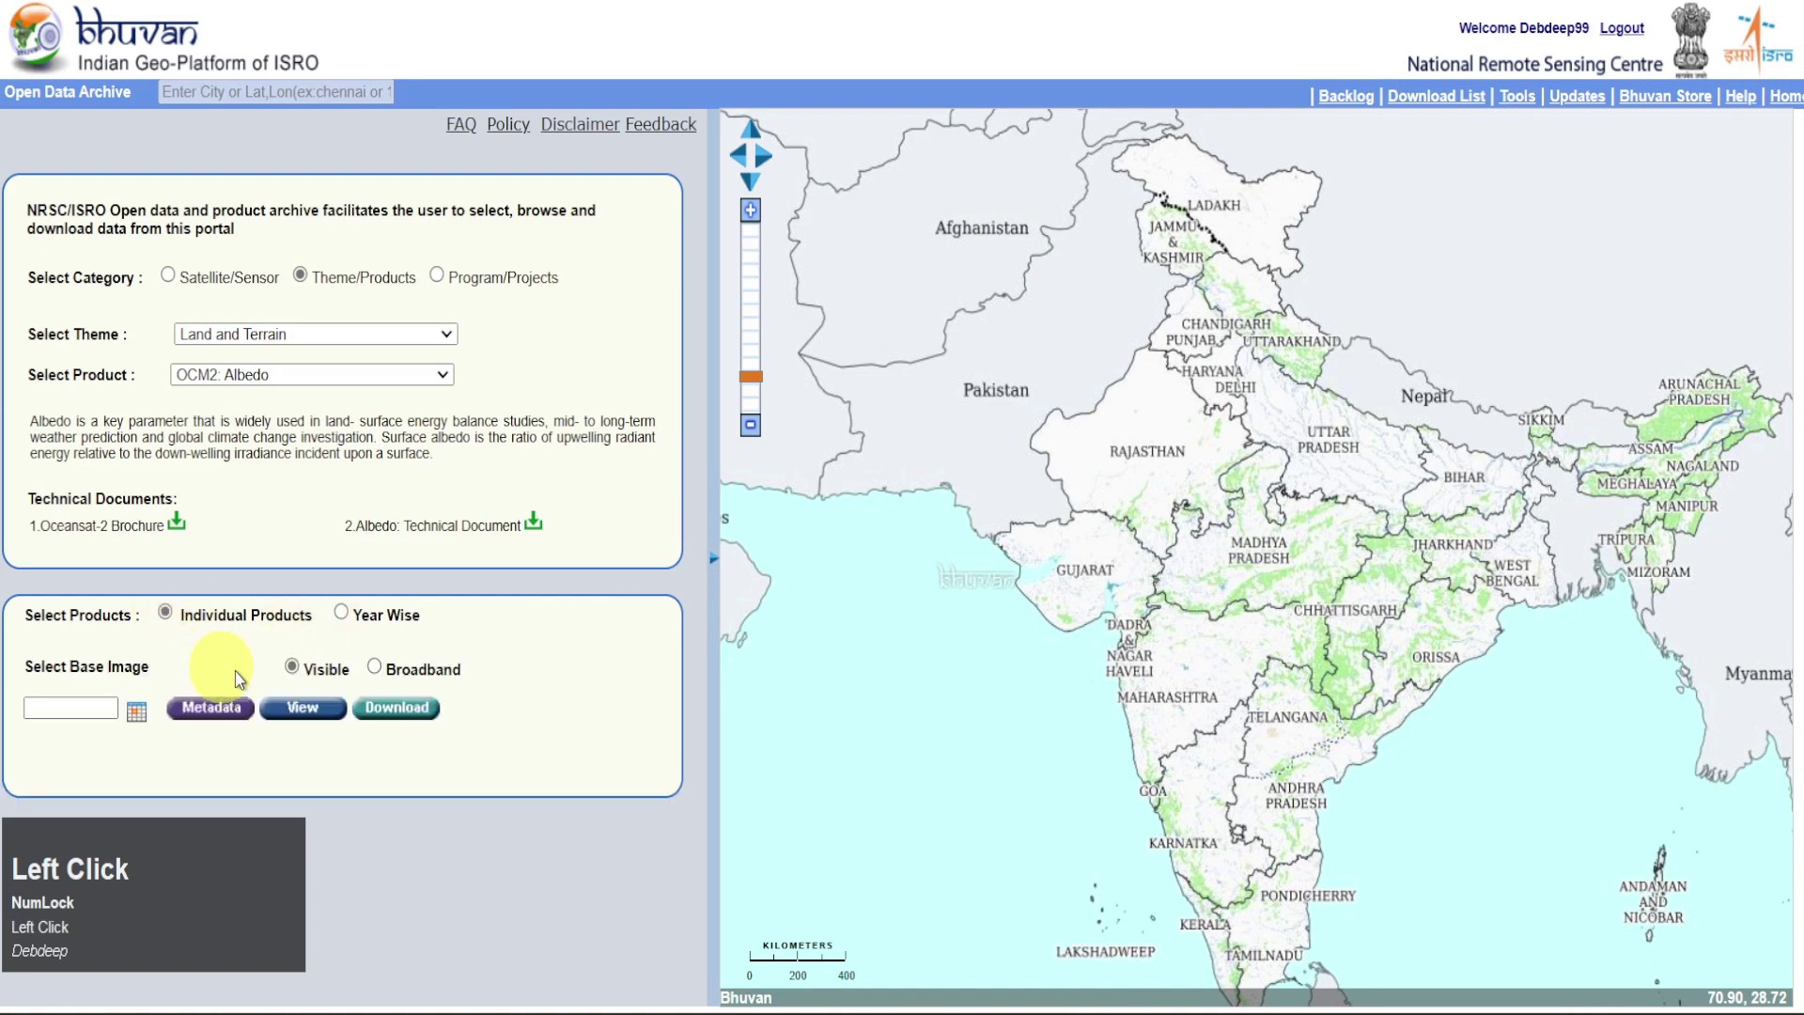
click(376, 669)
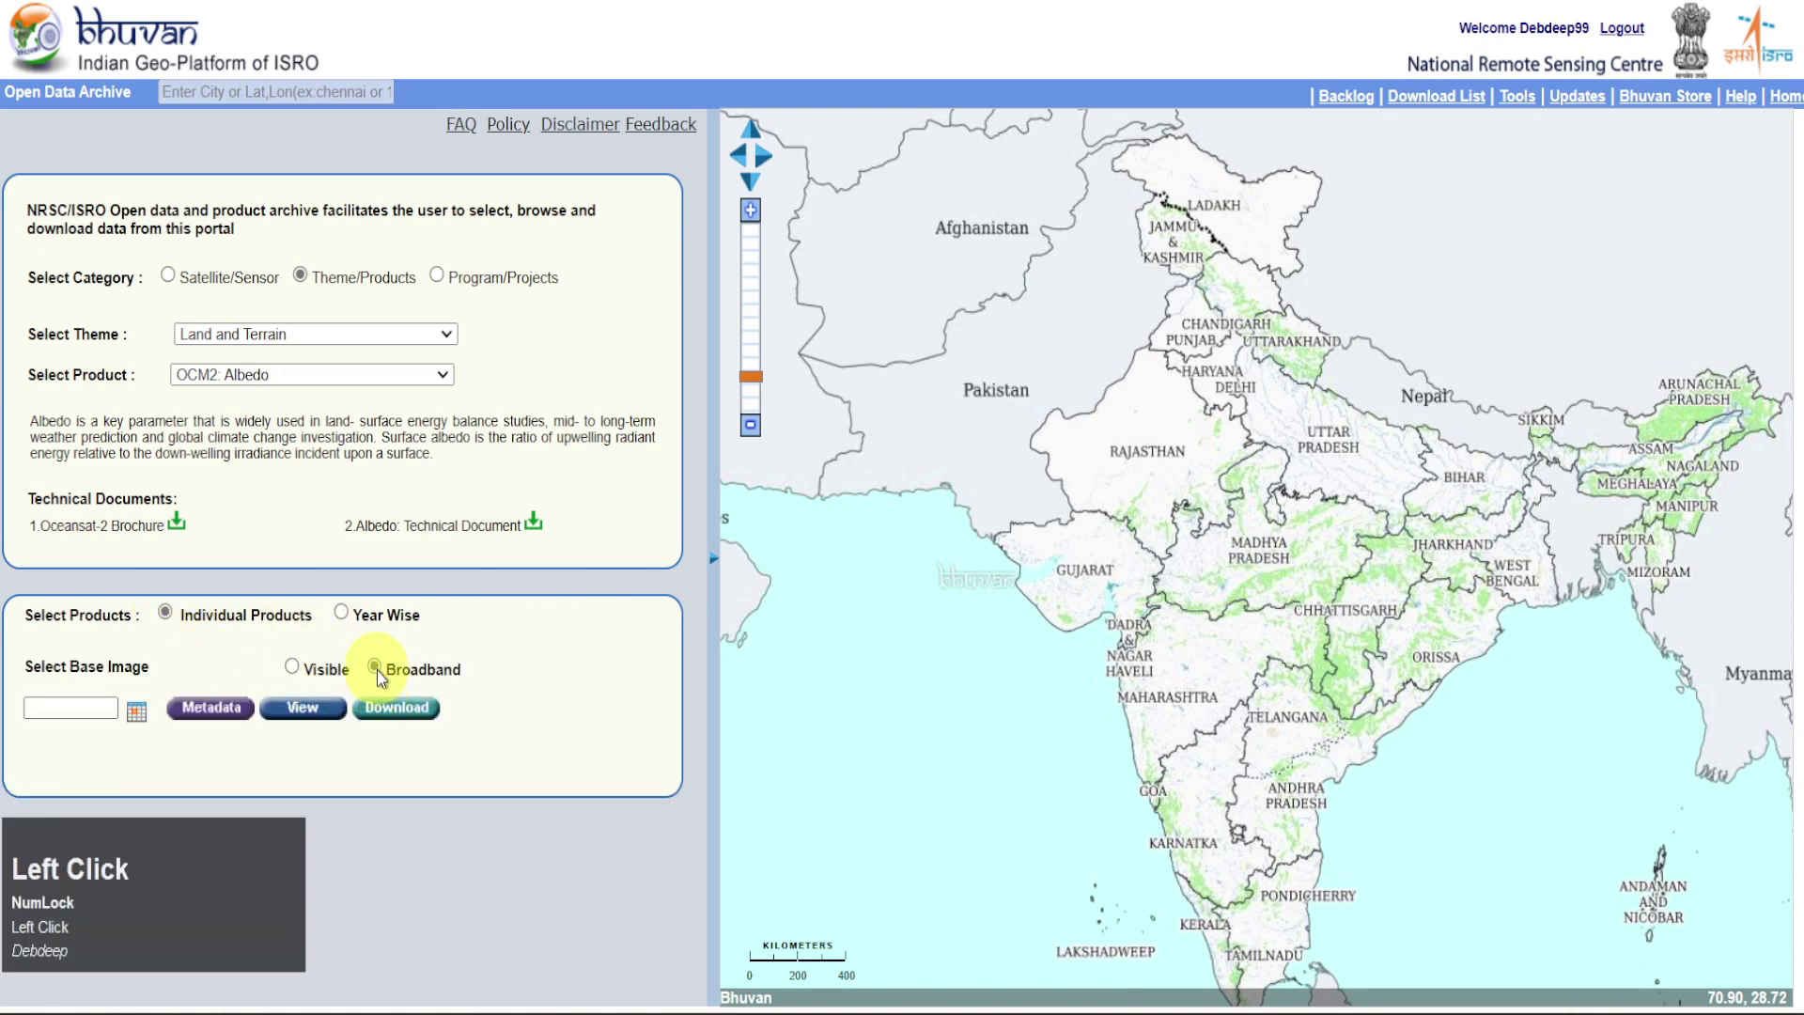
click(292, 669)
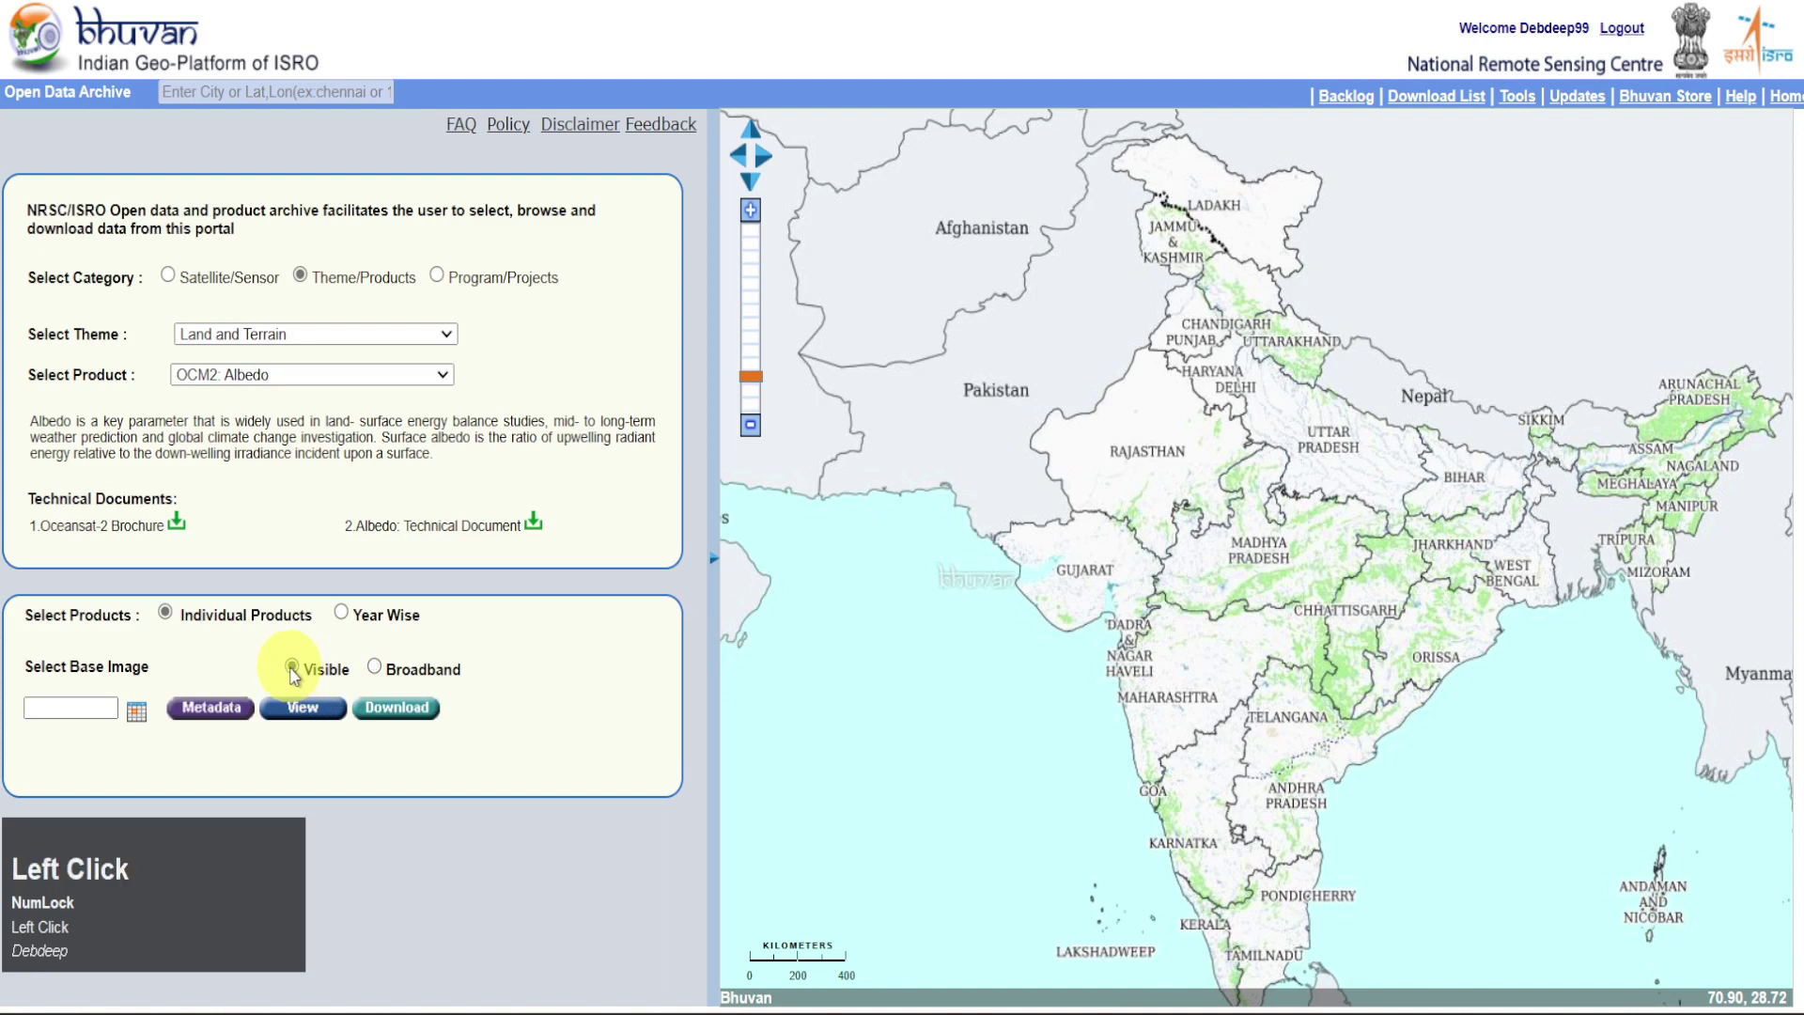
Preview the JAN 01to15 albedo layer on the map, then remove it
click(136, 711)
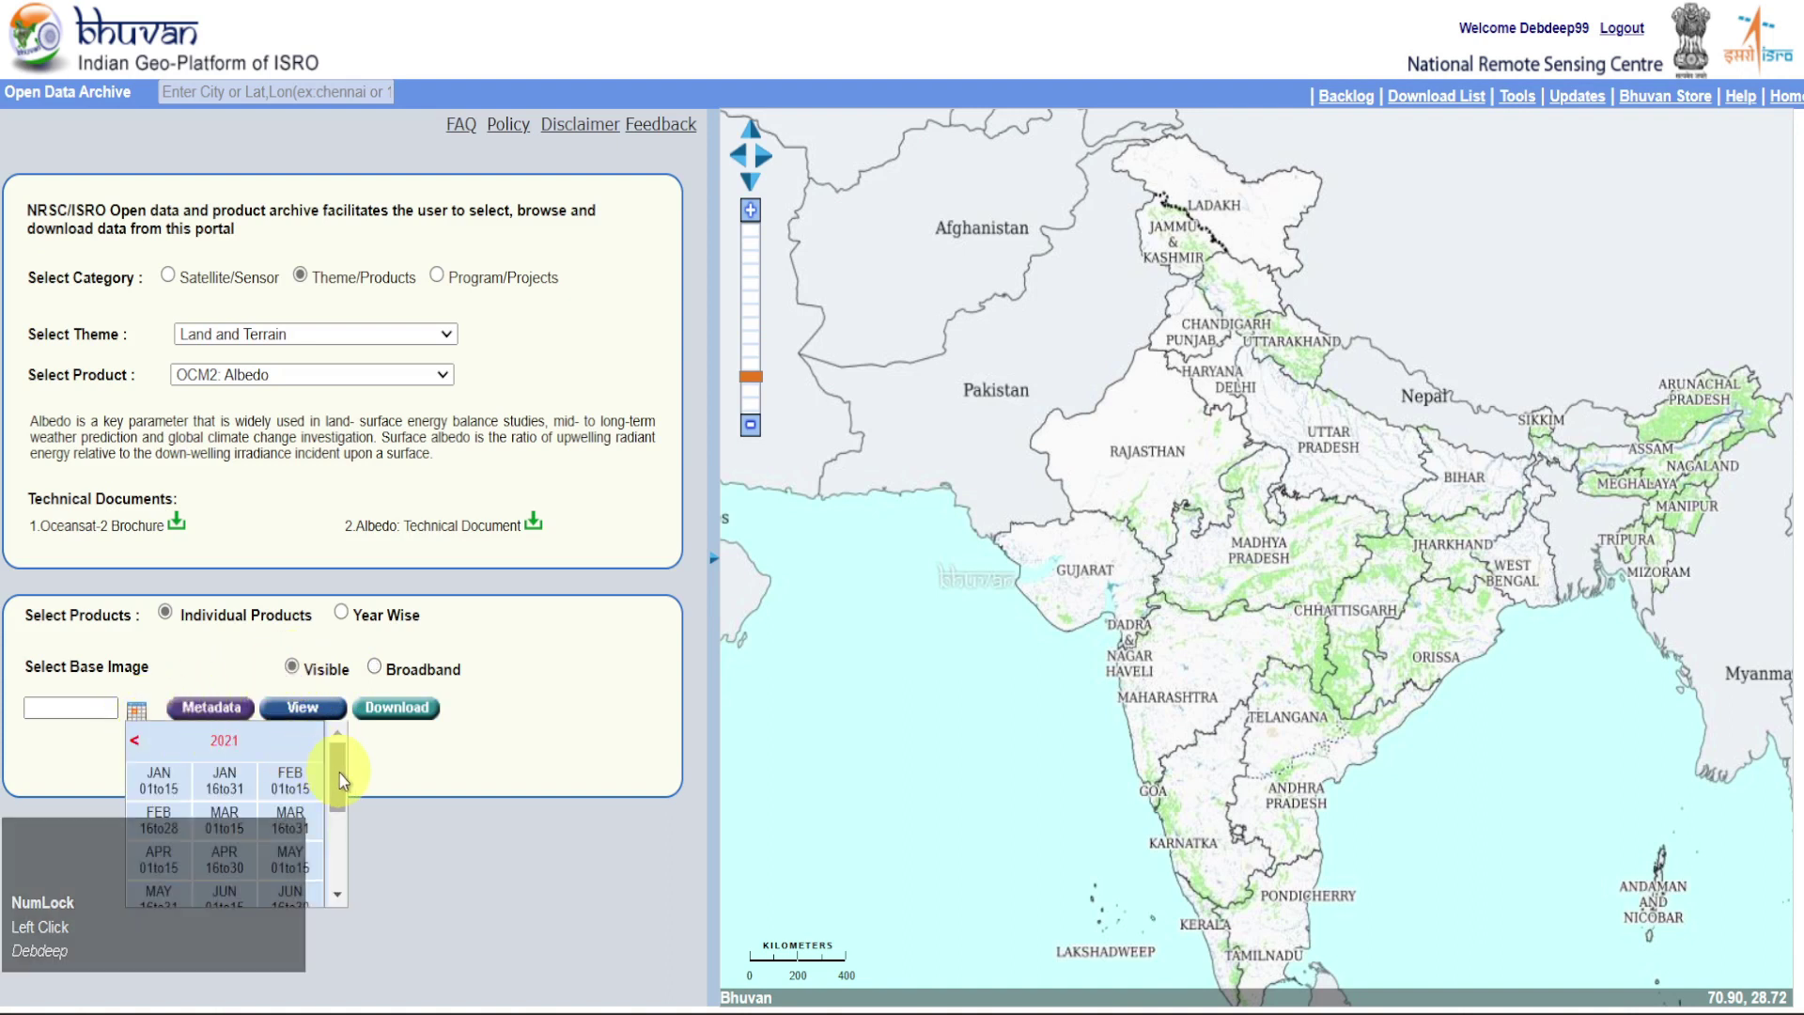
drag(337, 757, 165, 761)
click(165, 761)
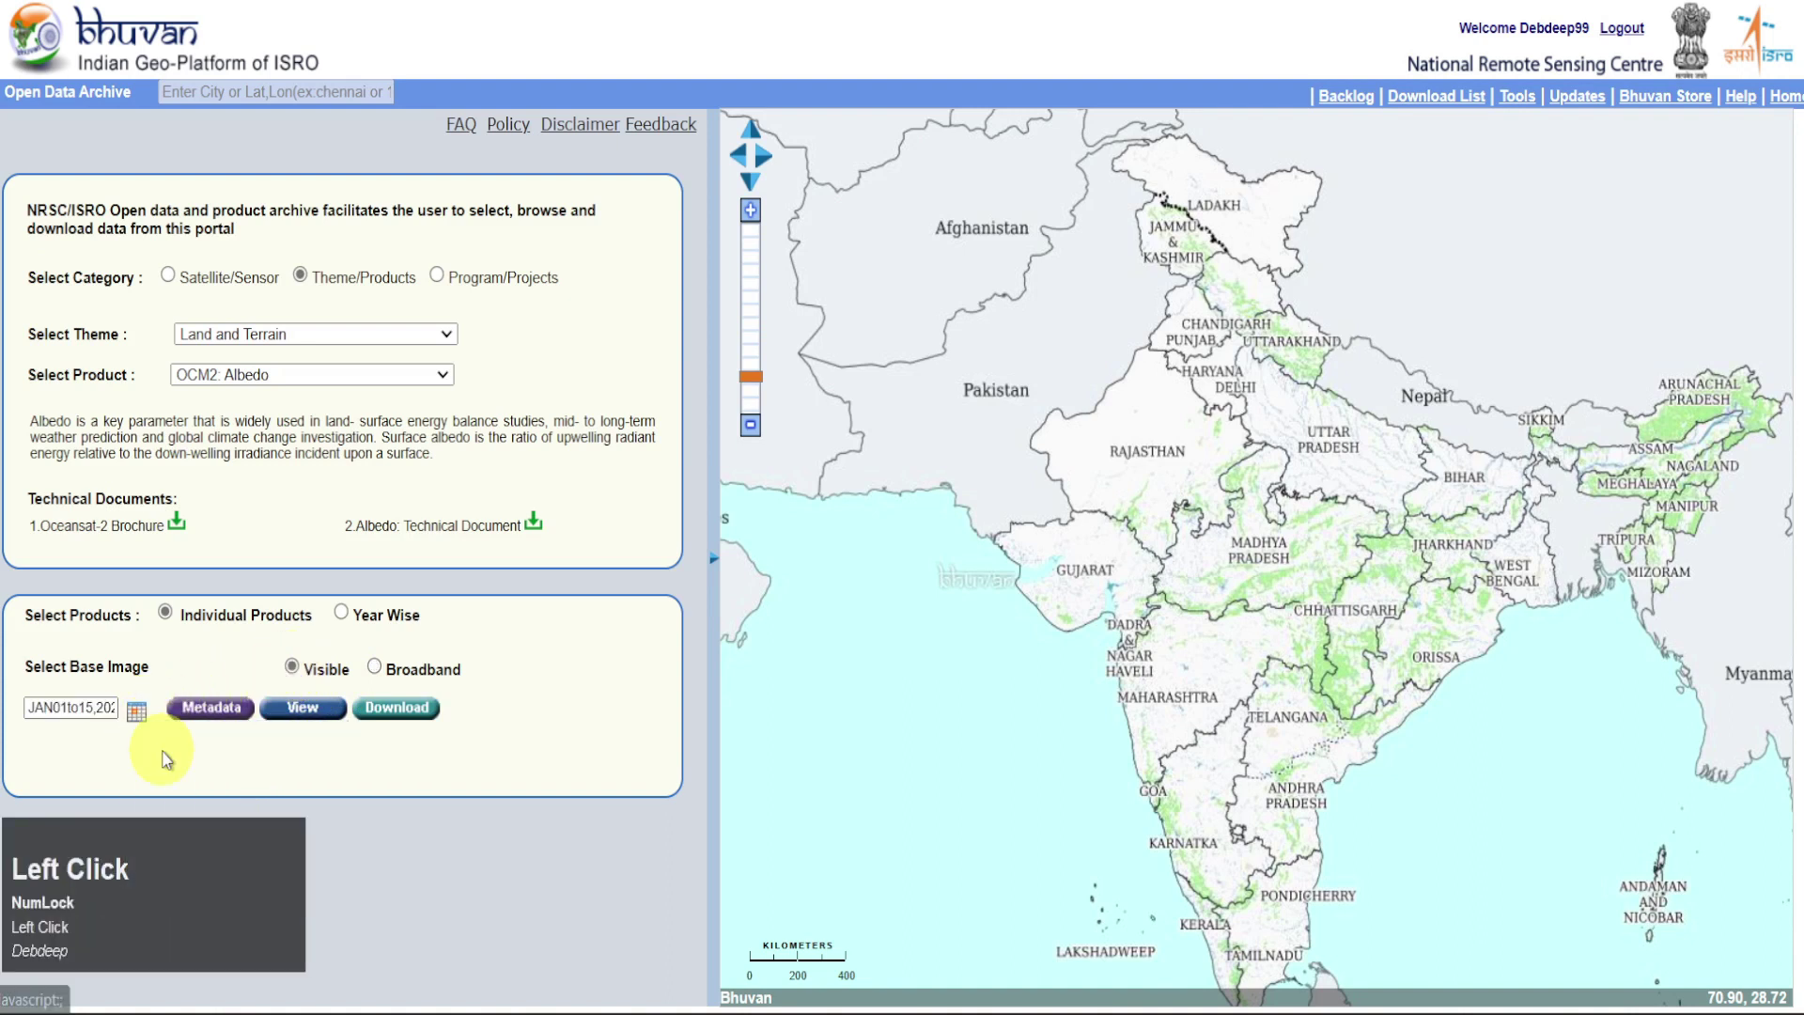
click(303, 707)
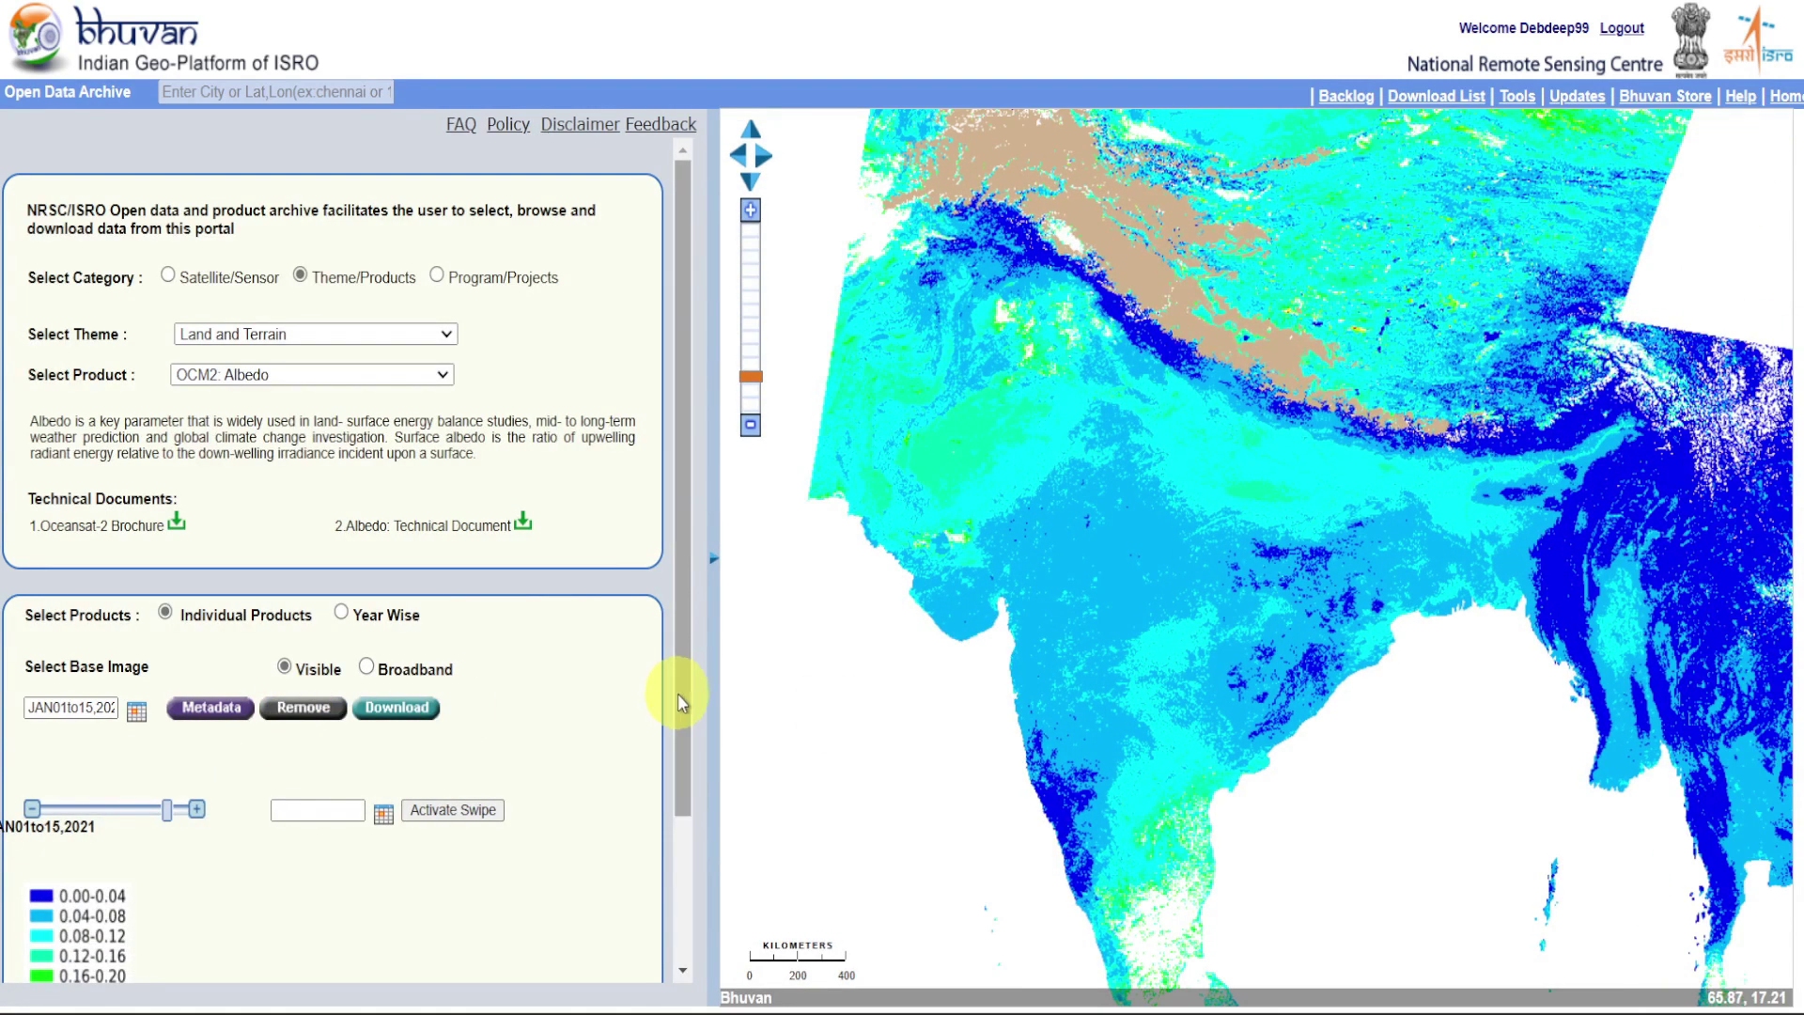
click(680, 695)
drag(679, 696, 692, 846)
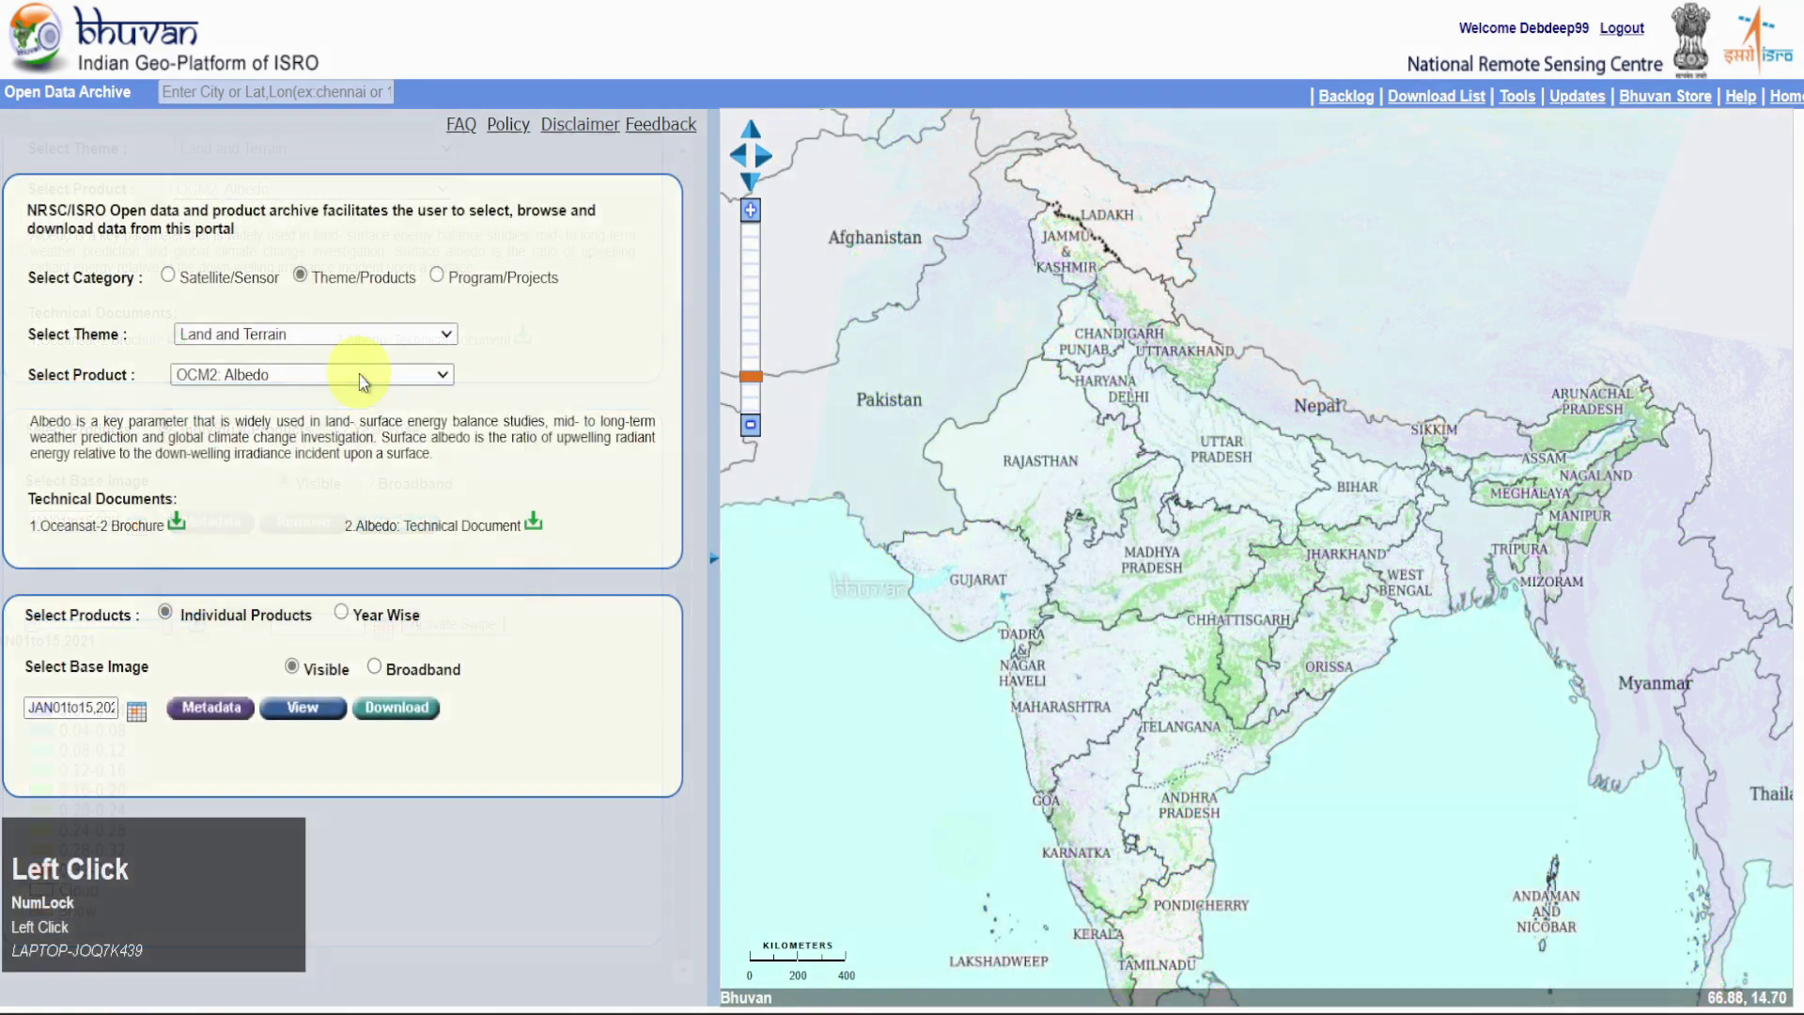
click(359, 374)
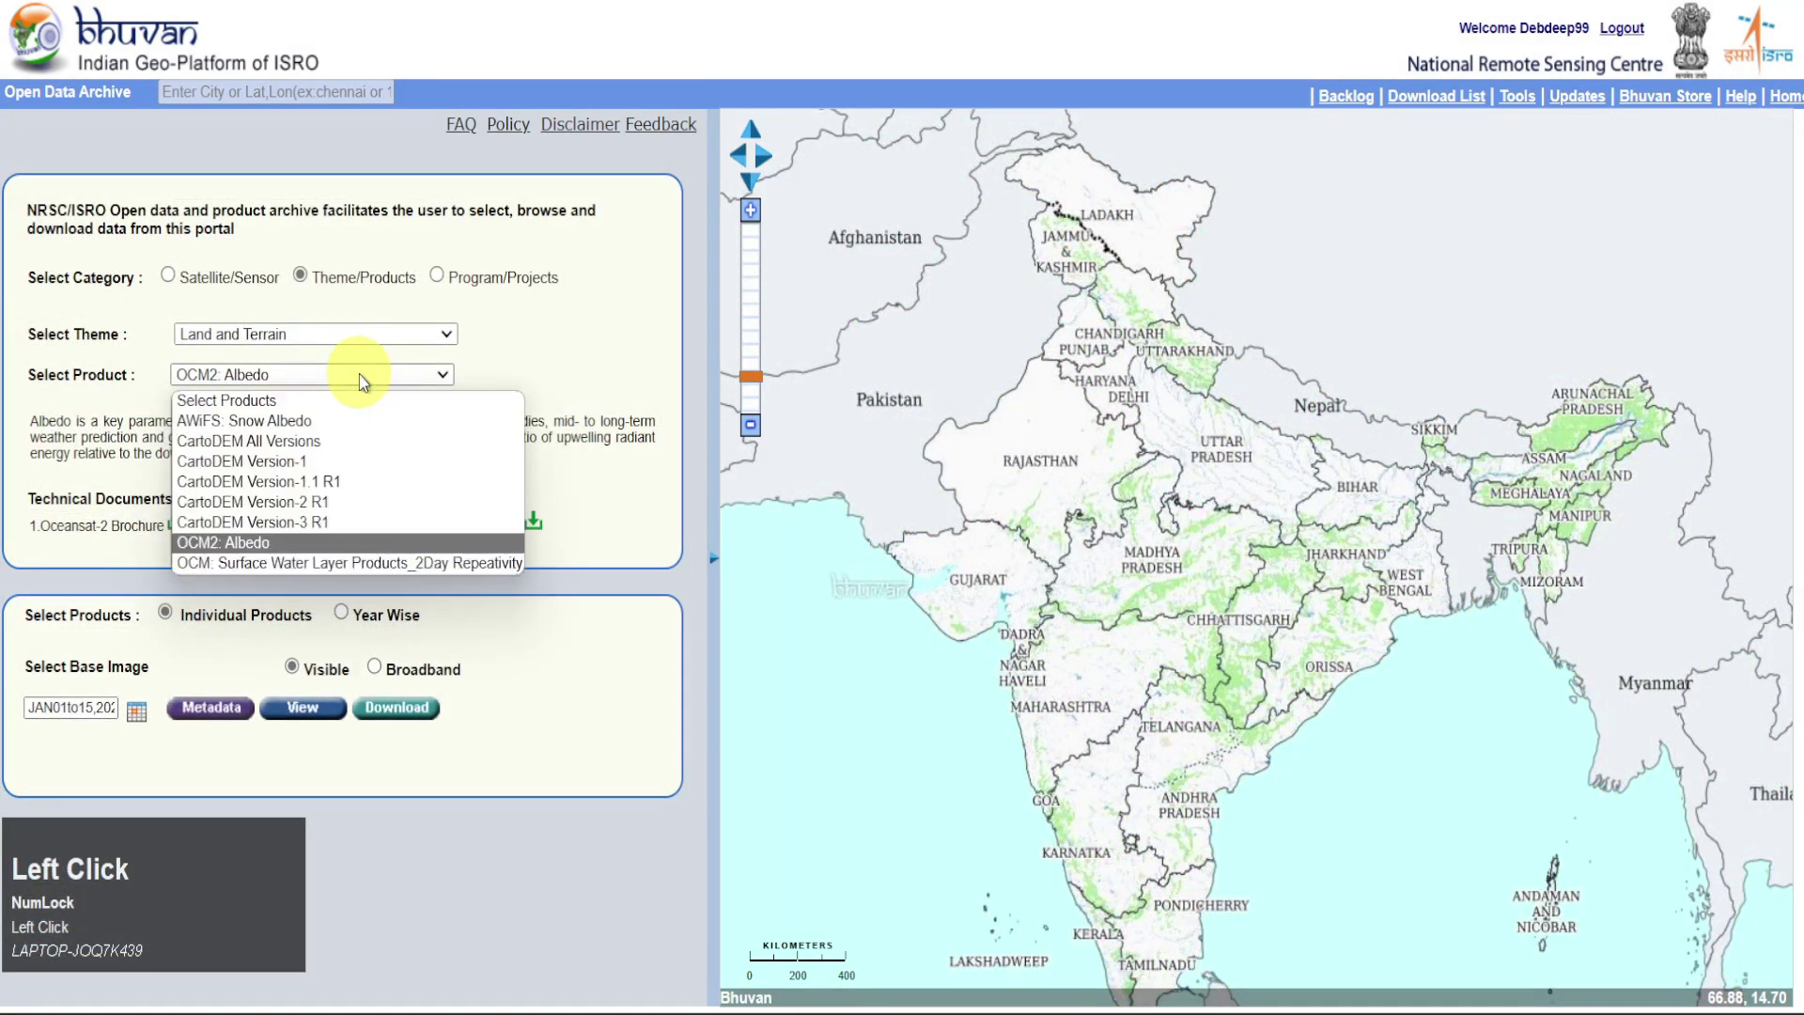
Choose the Surface Water Layer product and list its 2016 products
click(392, 564)
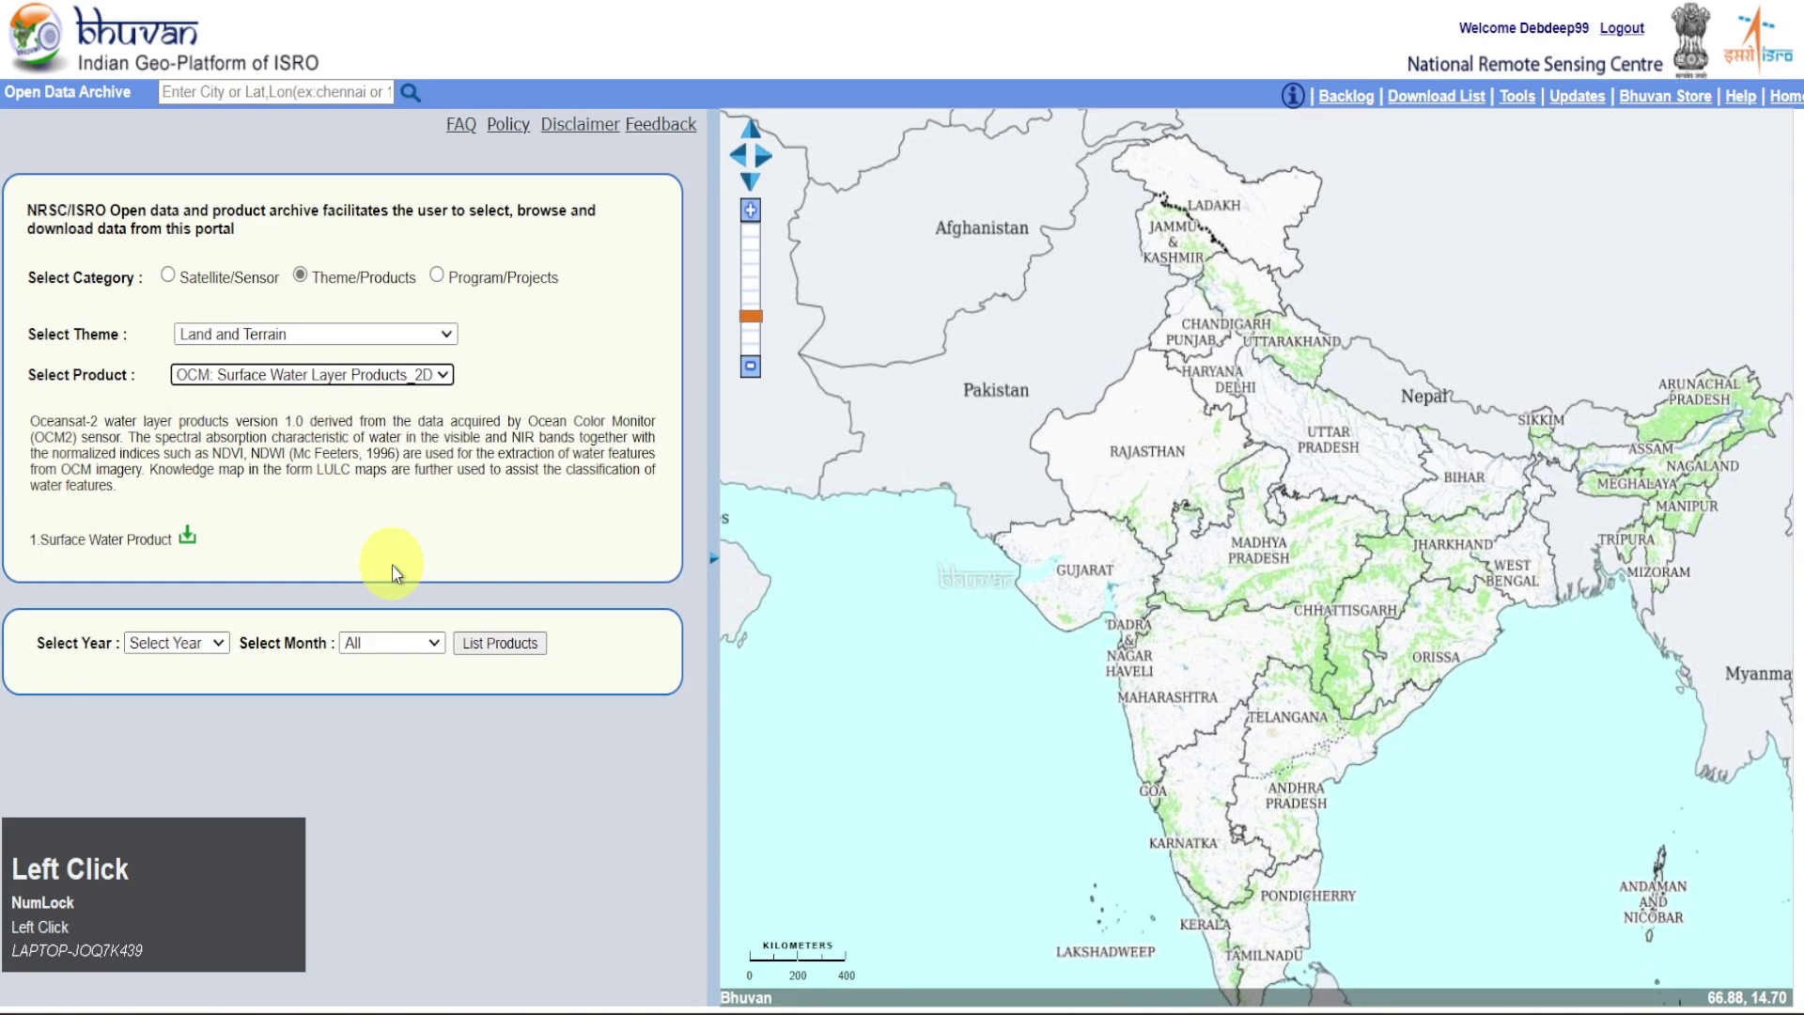
click(221, 643)
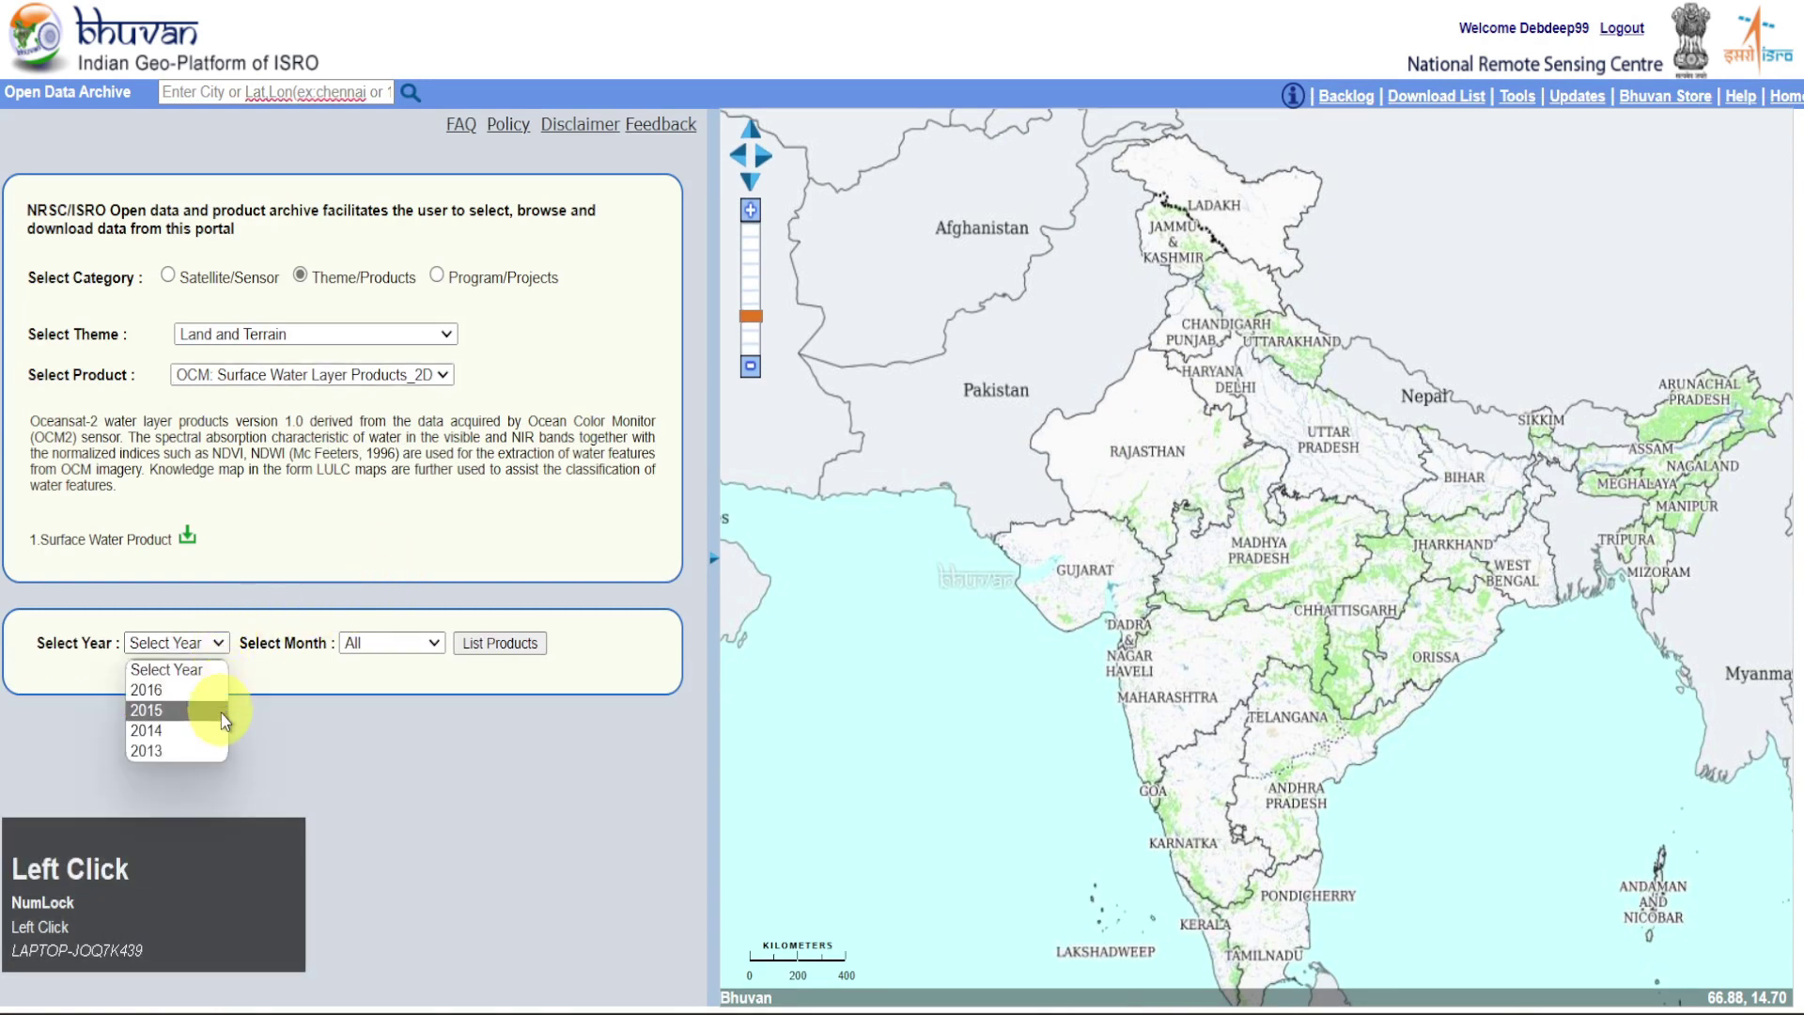
click(214, 688)
click(396, 646)
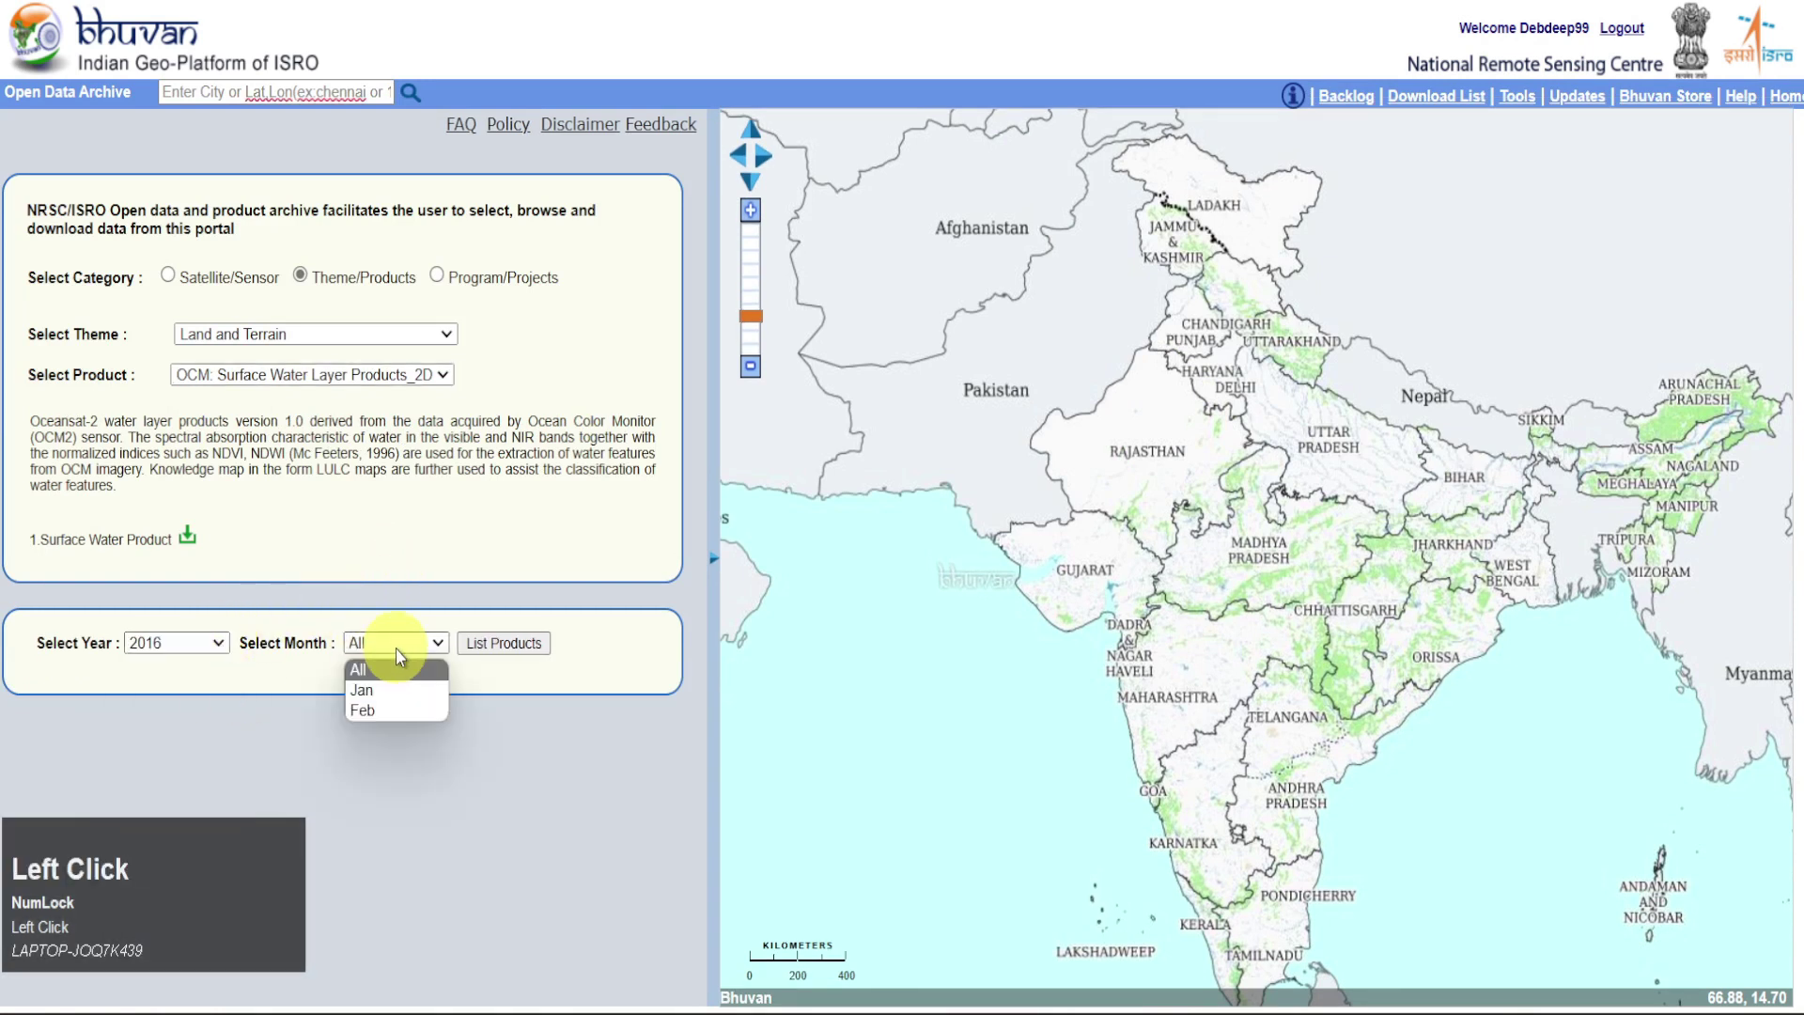
click(396, 647)
click(221, 643)
click(206, 740)
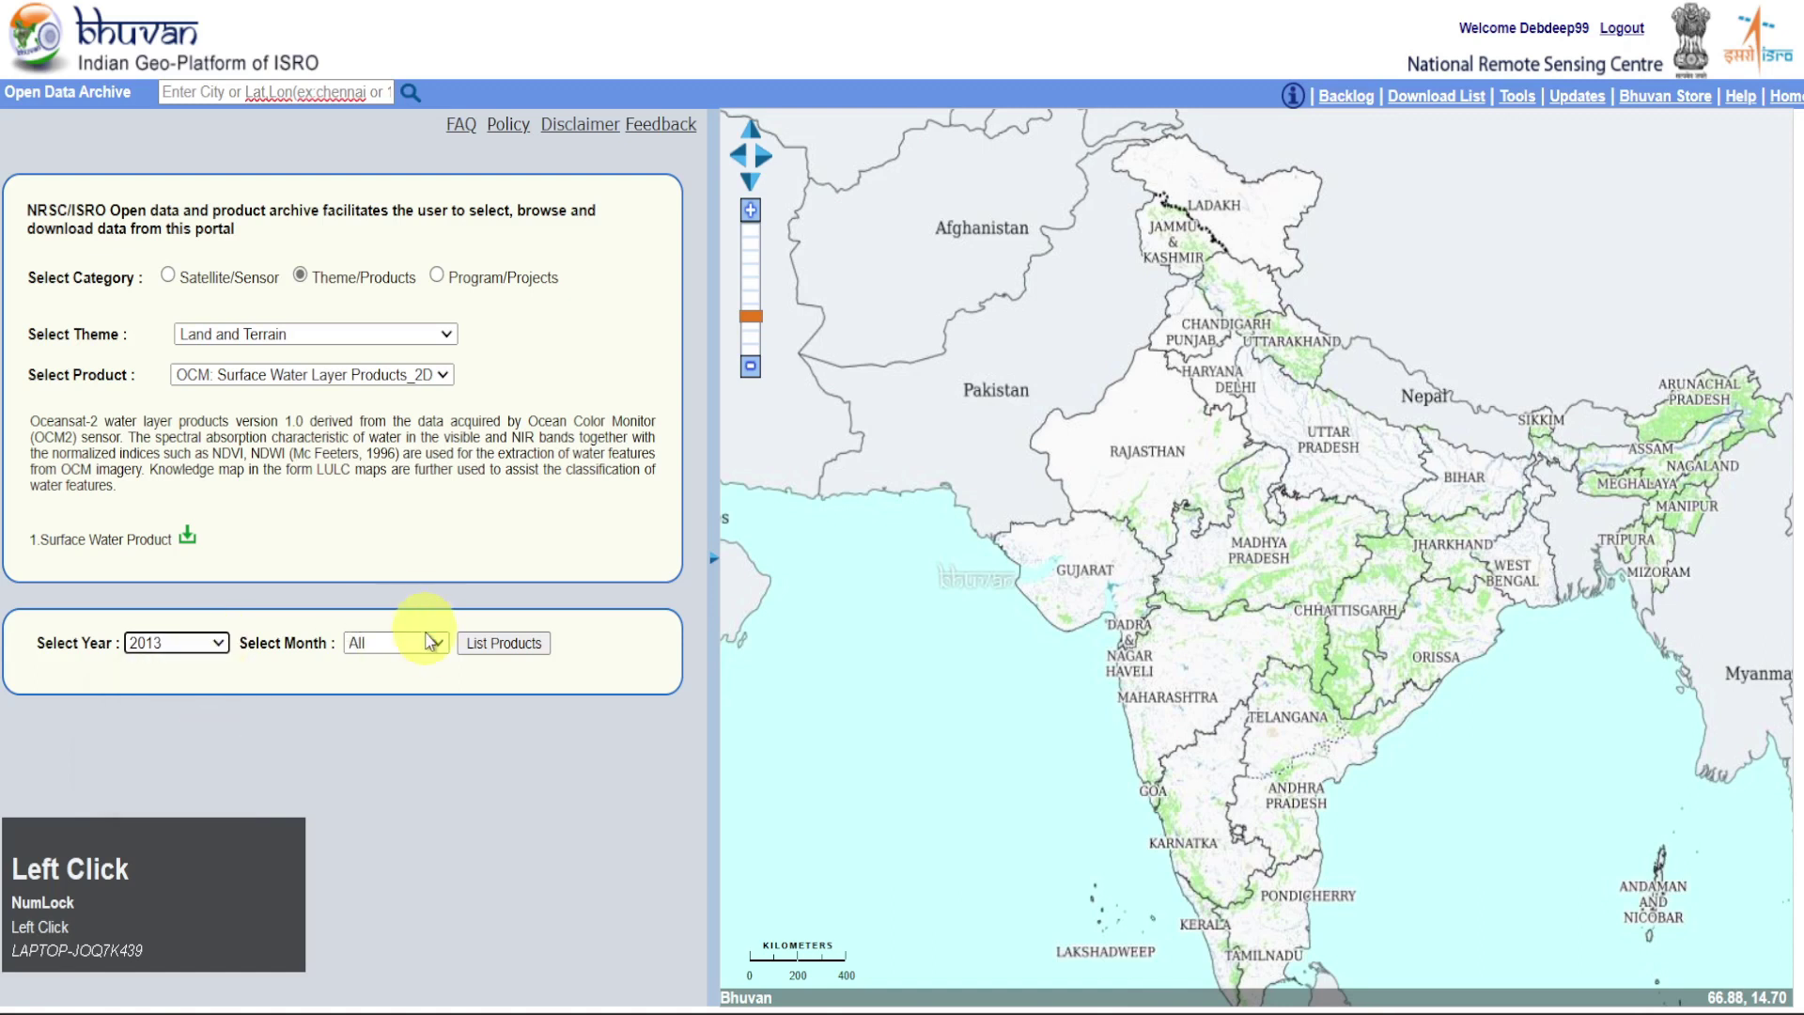
click(432, 645)
click(432, 646)
click(188, 643)
click(194, 689)
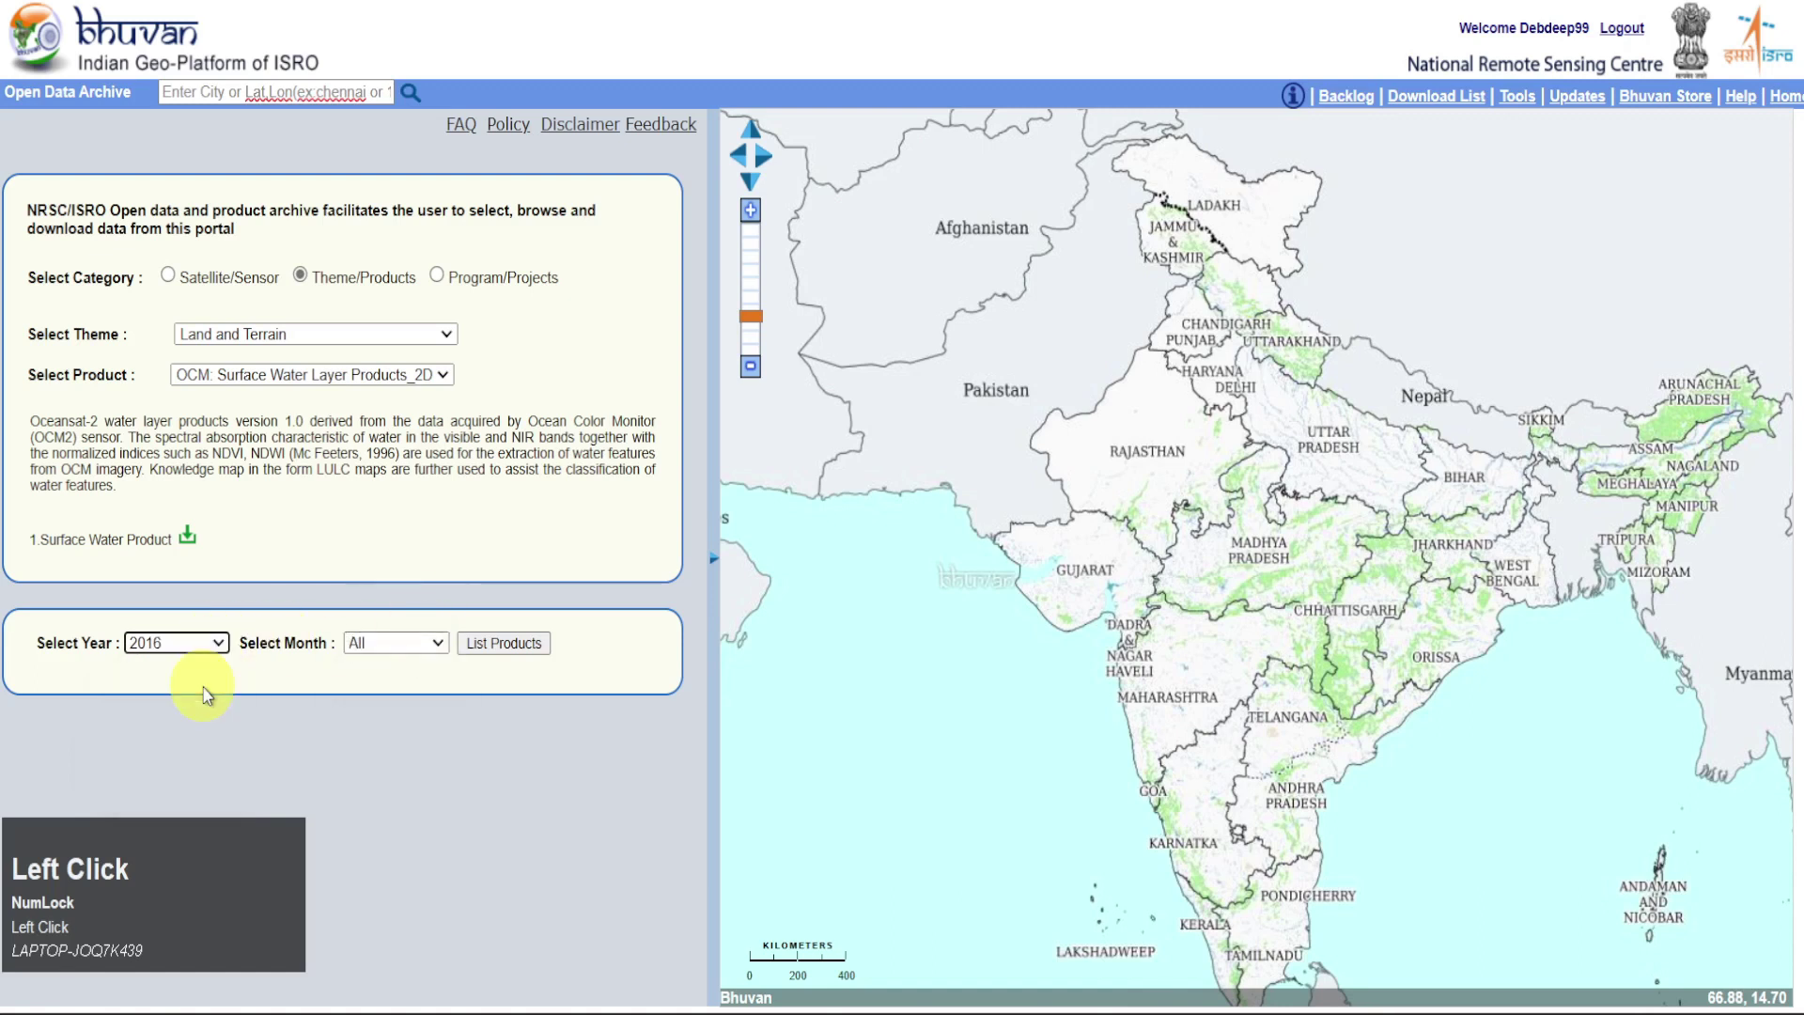
click(474, 645)
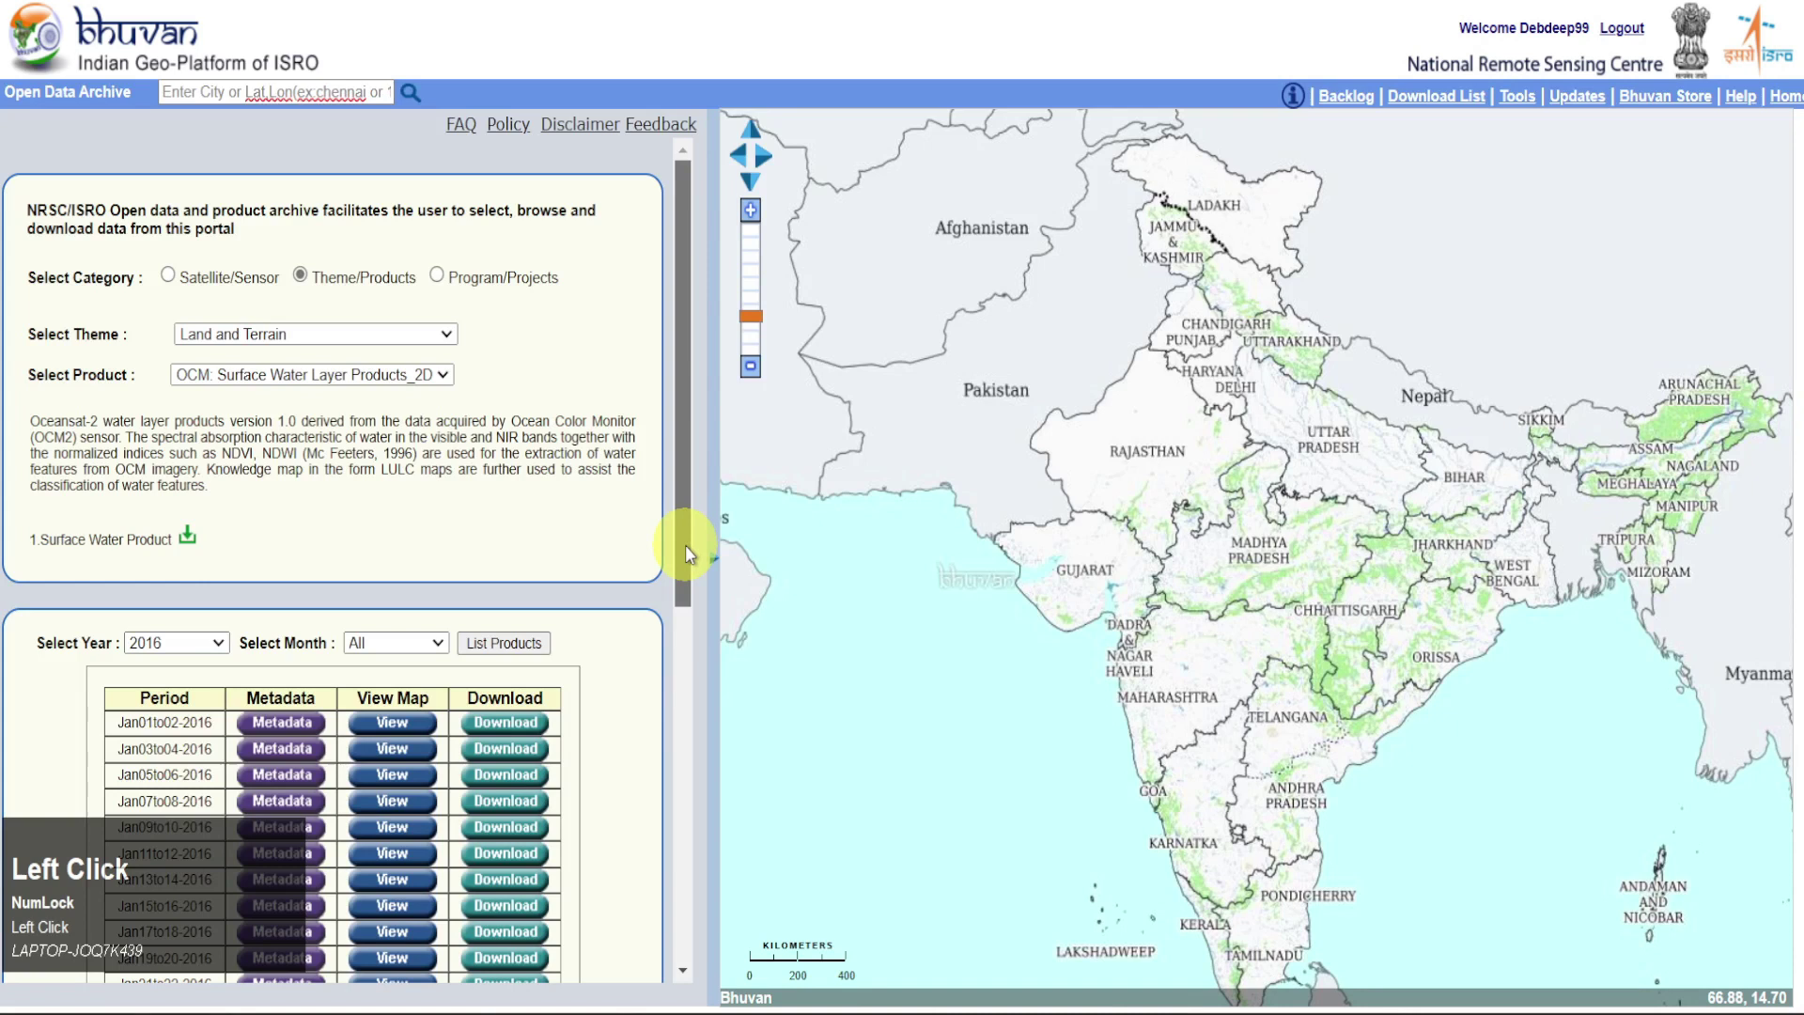
Overlay the Jan01to02, Jan03to04, then Jan05to06-2016 water layers on the map
drag(685, 545, 681, 659)
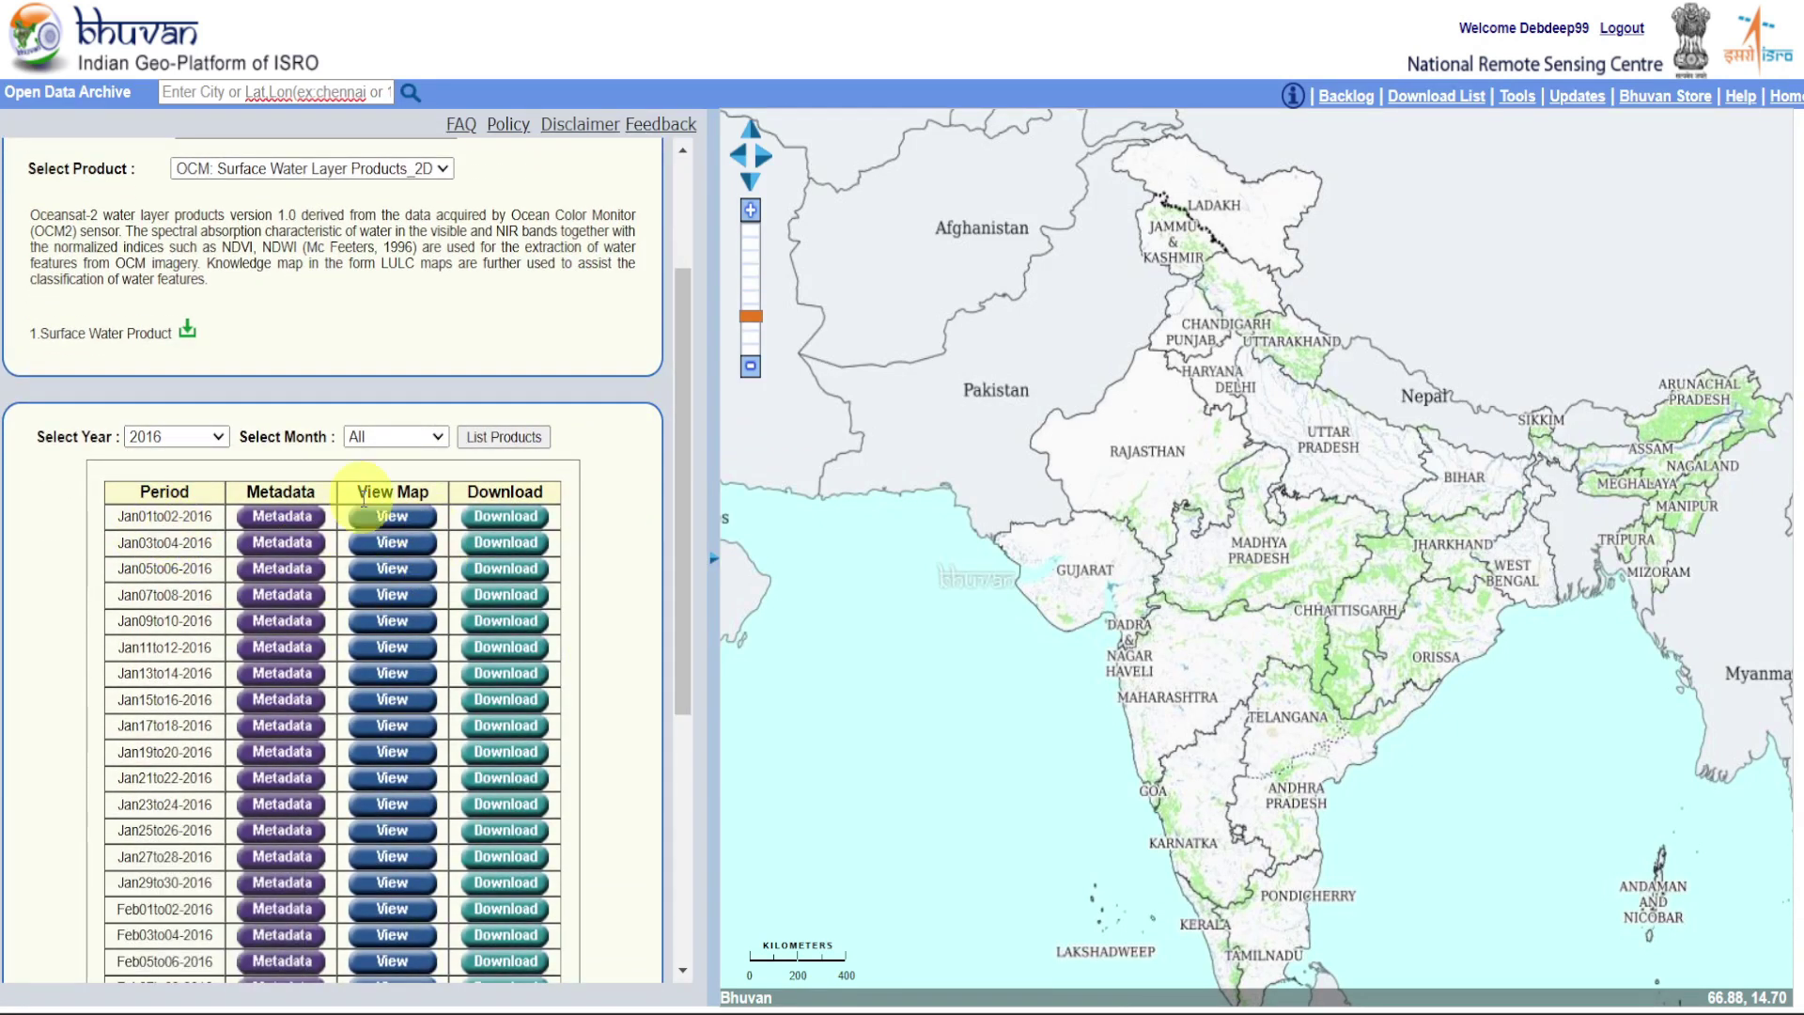
click(395, 516)
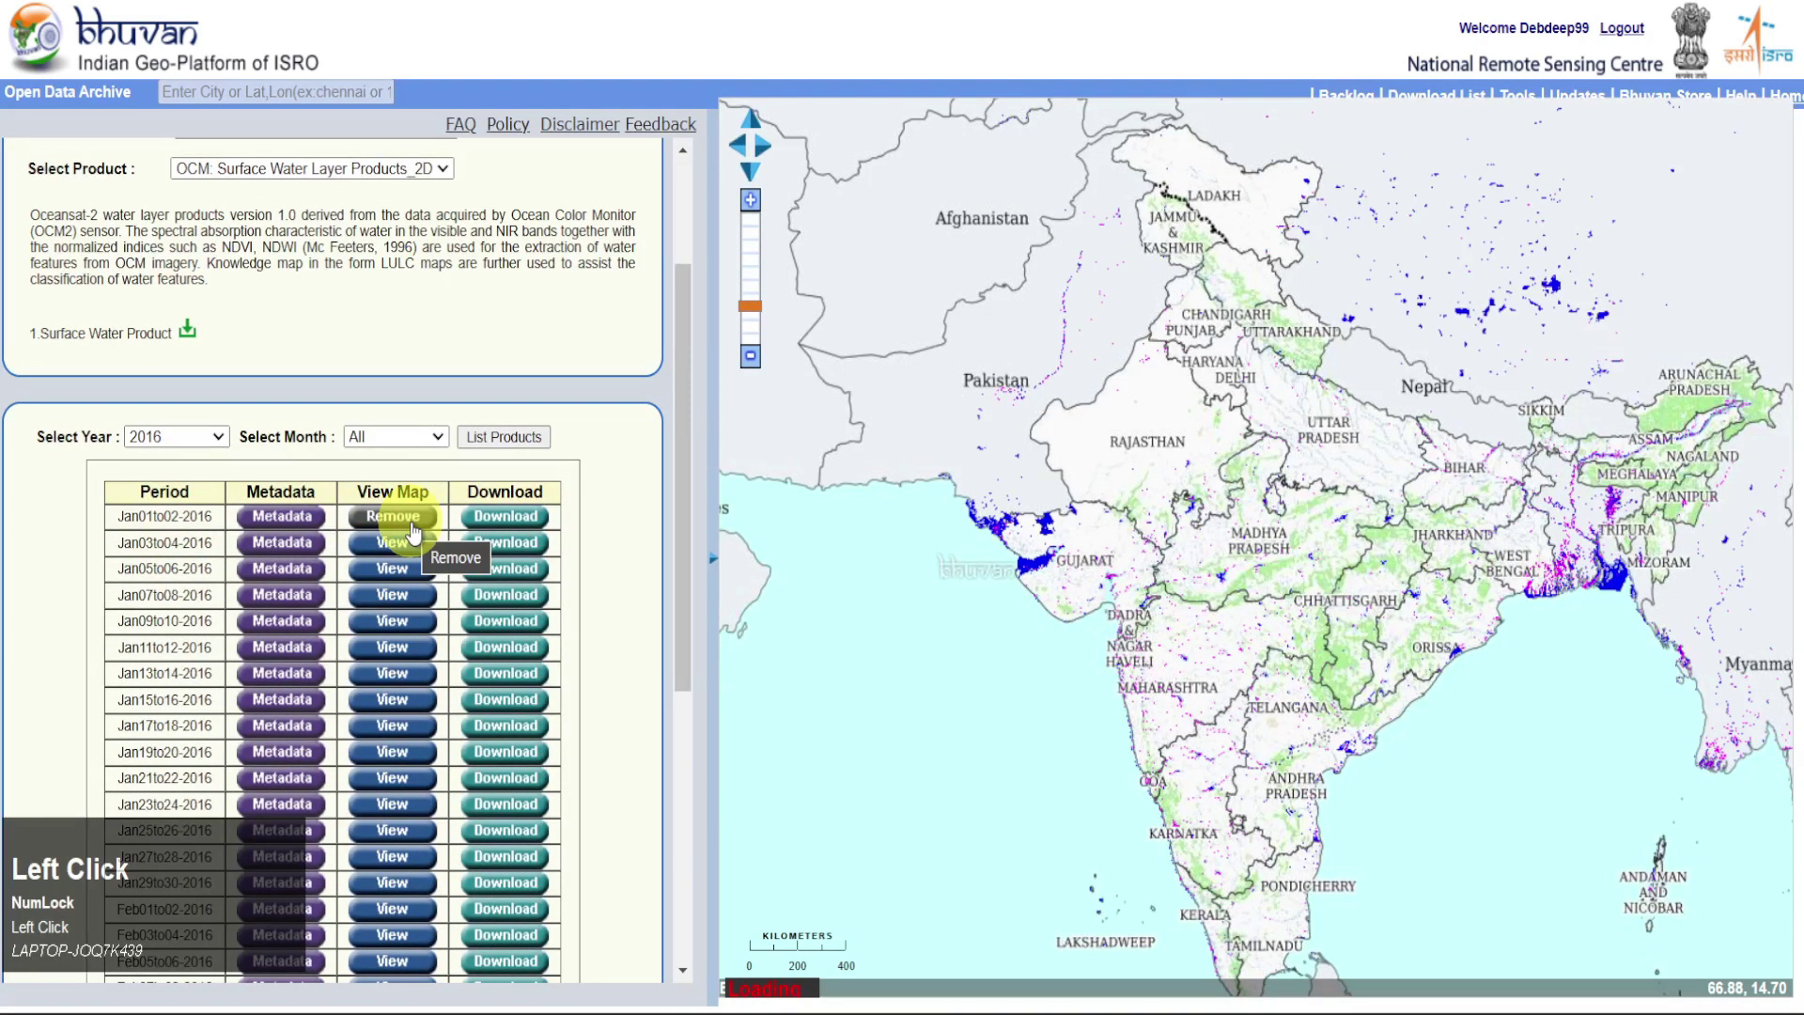
click(410, 541)
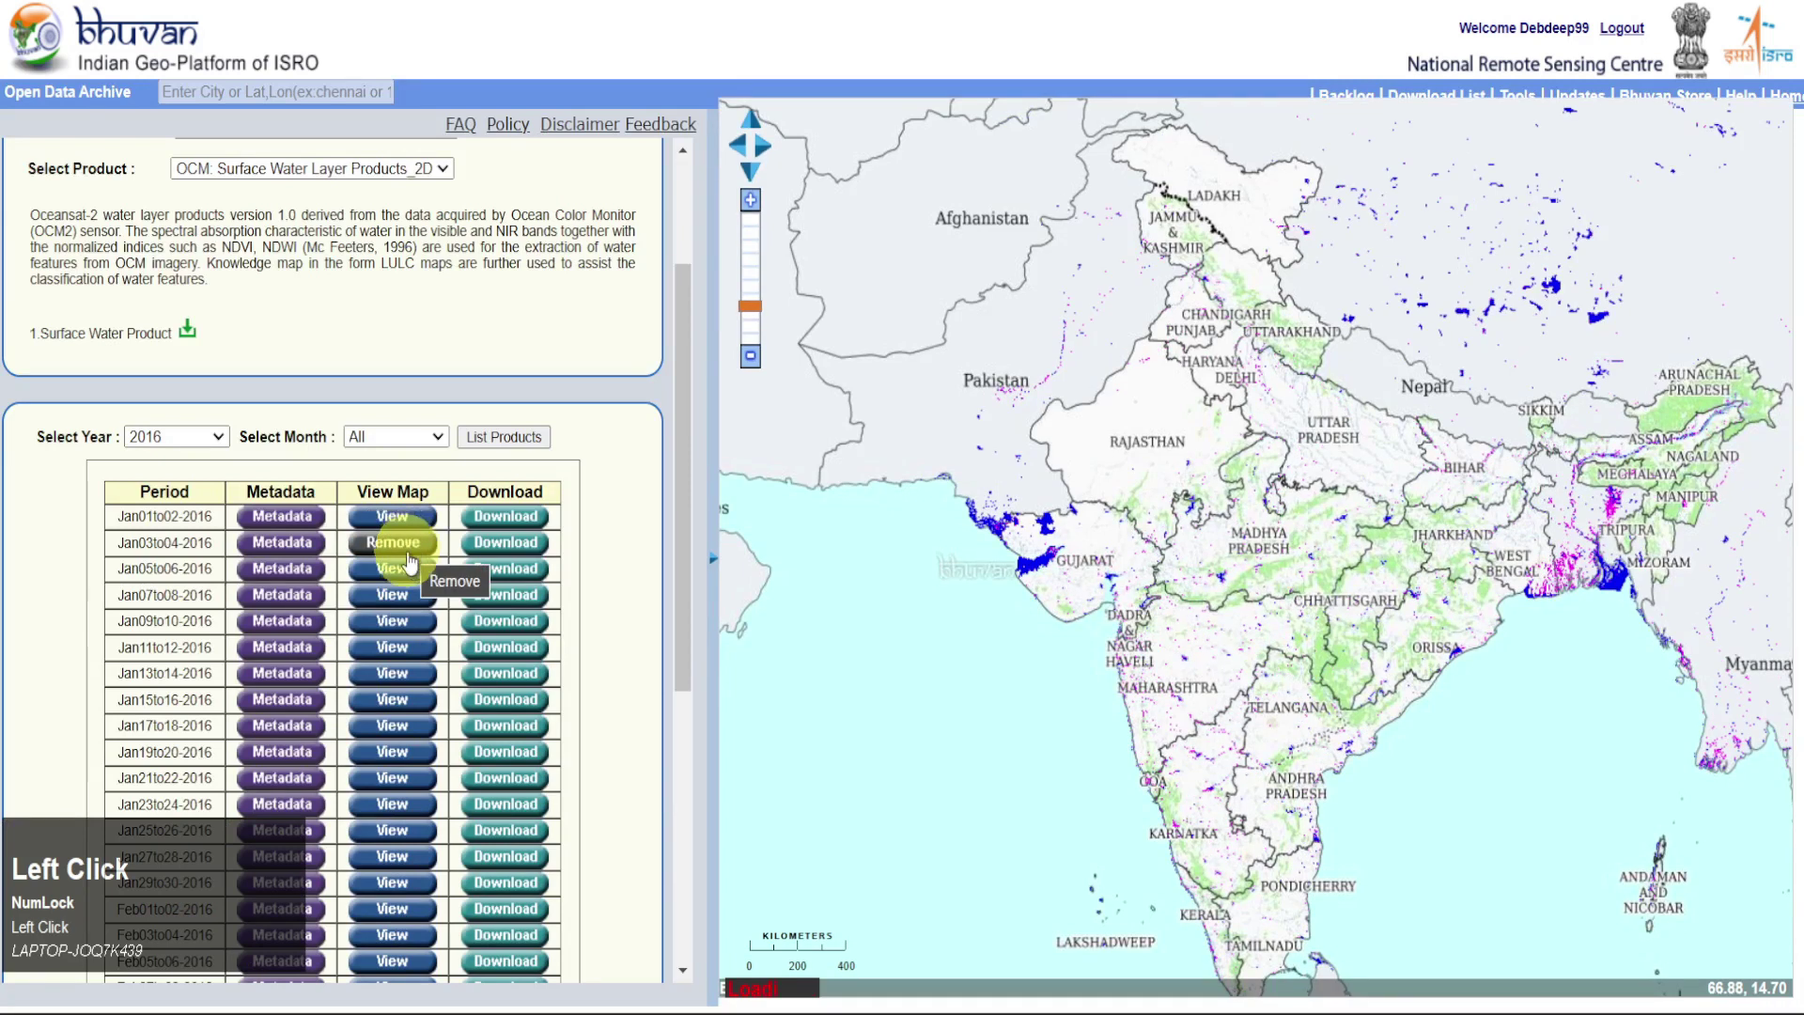
click(407, 575)
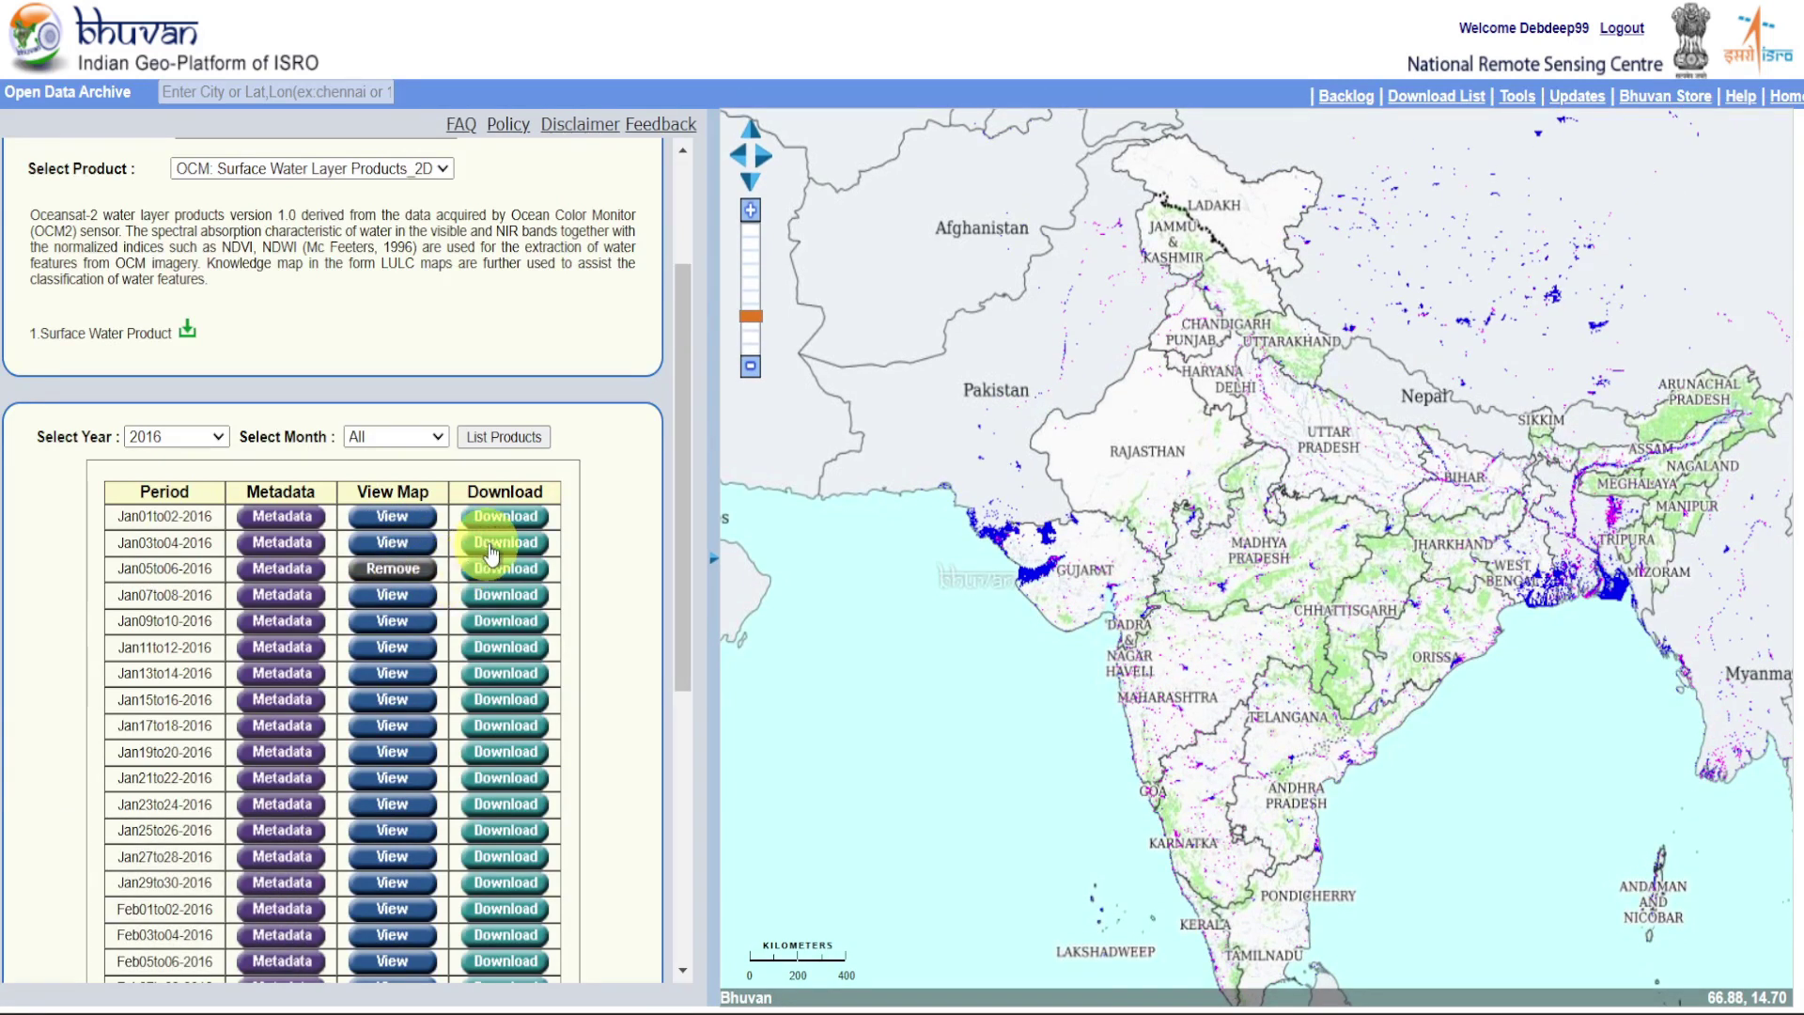
drag(685, 503, 692, 383)
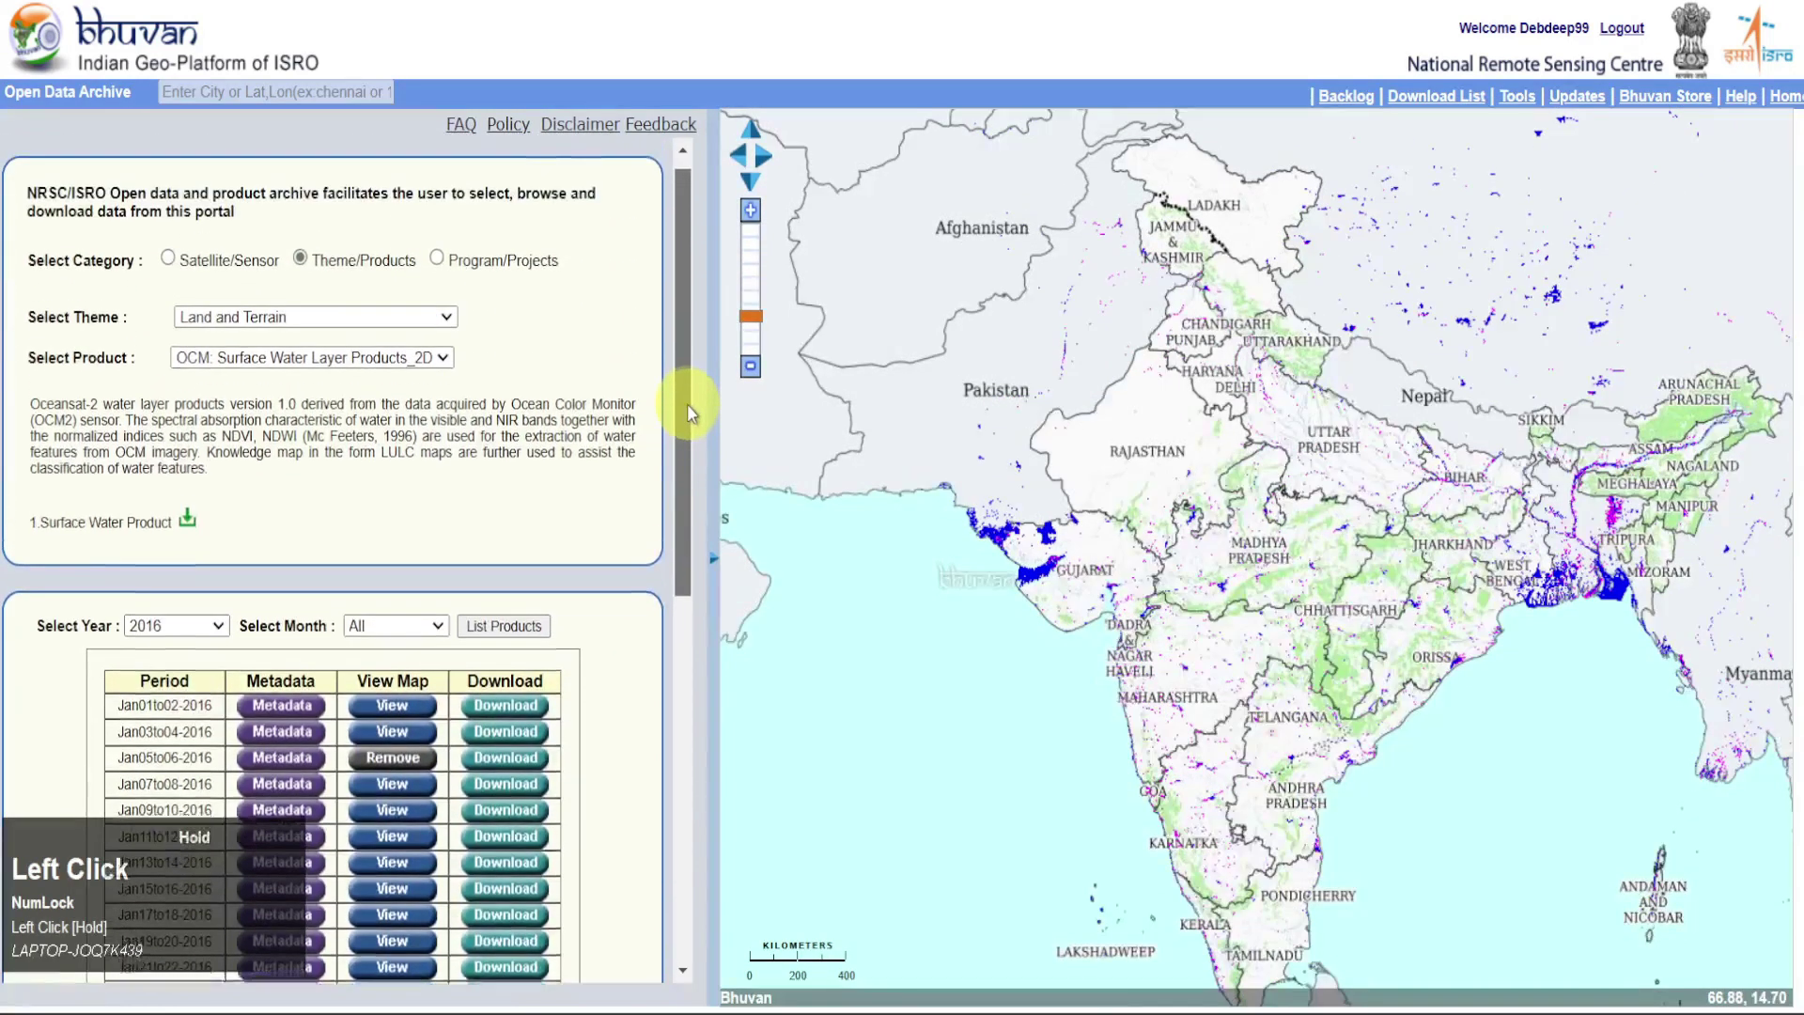
click(438, 336)
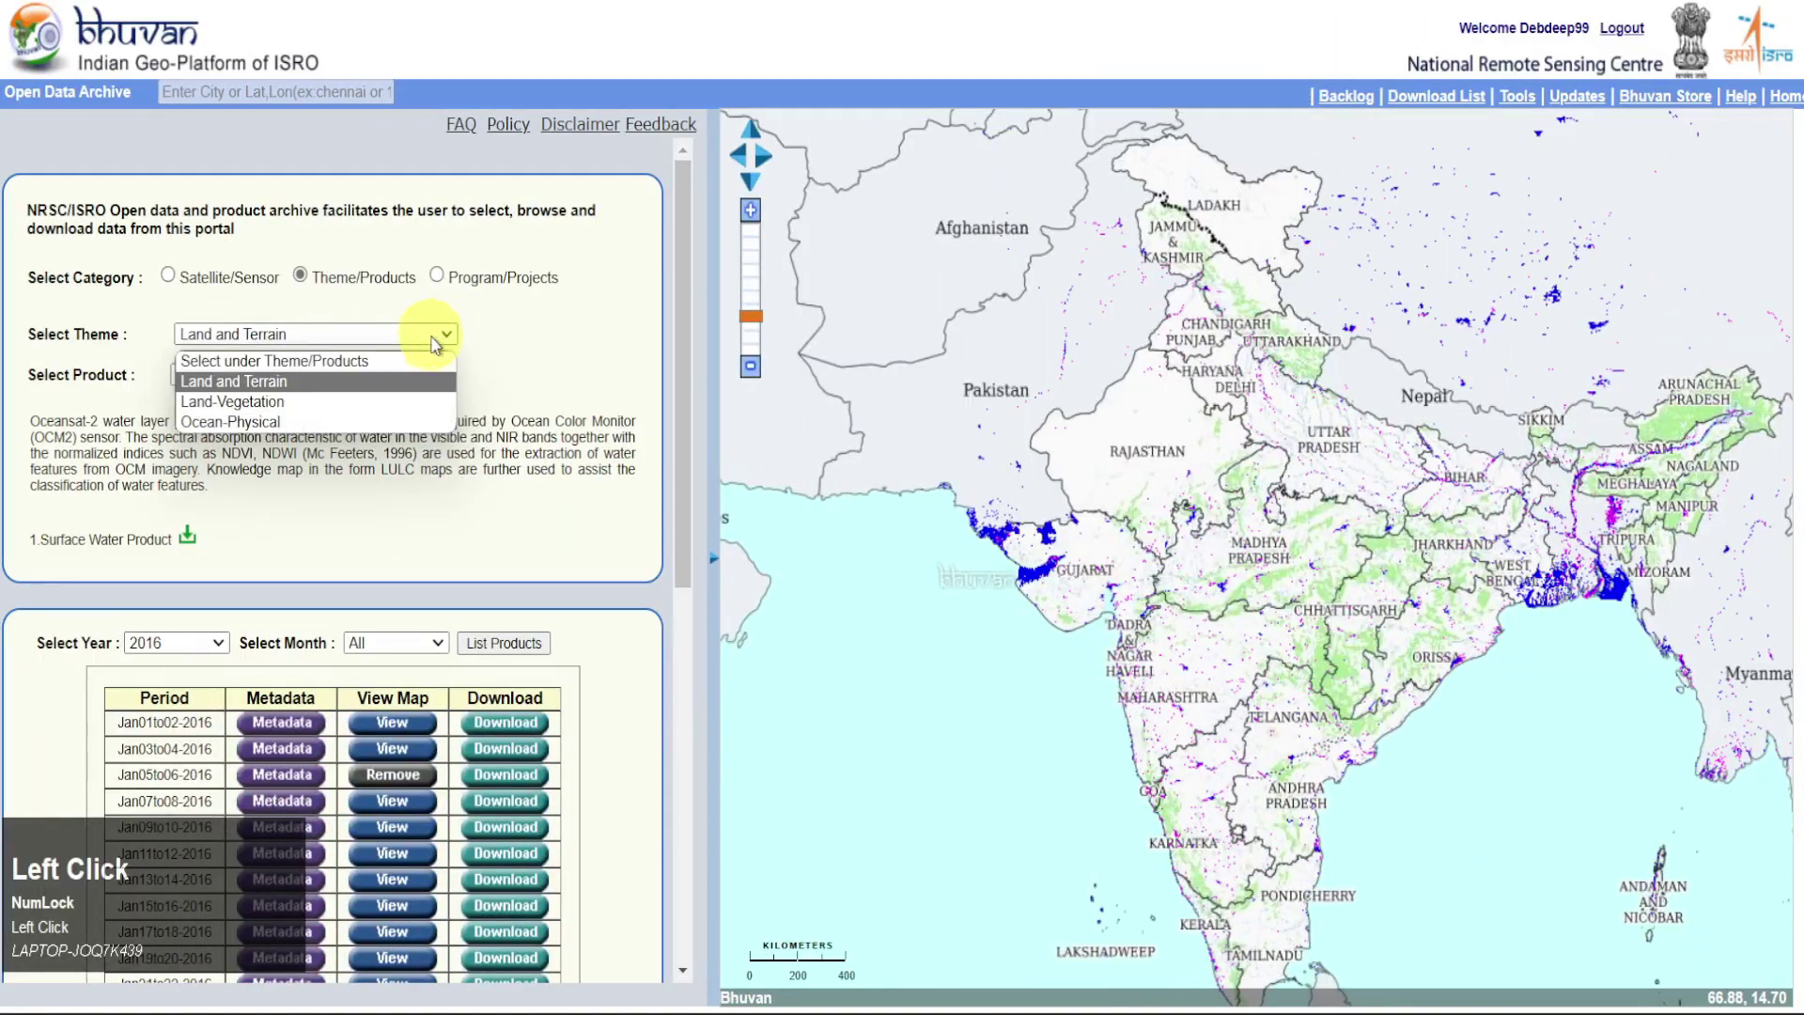
Choose Land-Vegetation and Filter NDVI, and list its 2020 products year-wise
click(380, 403)
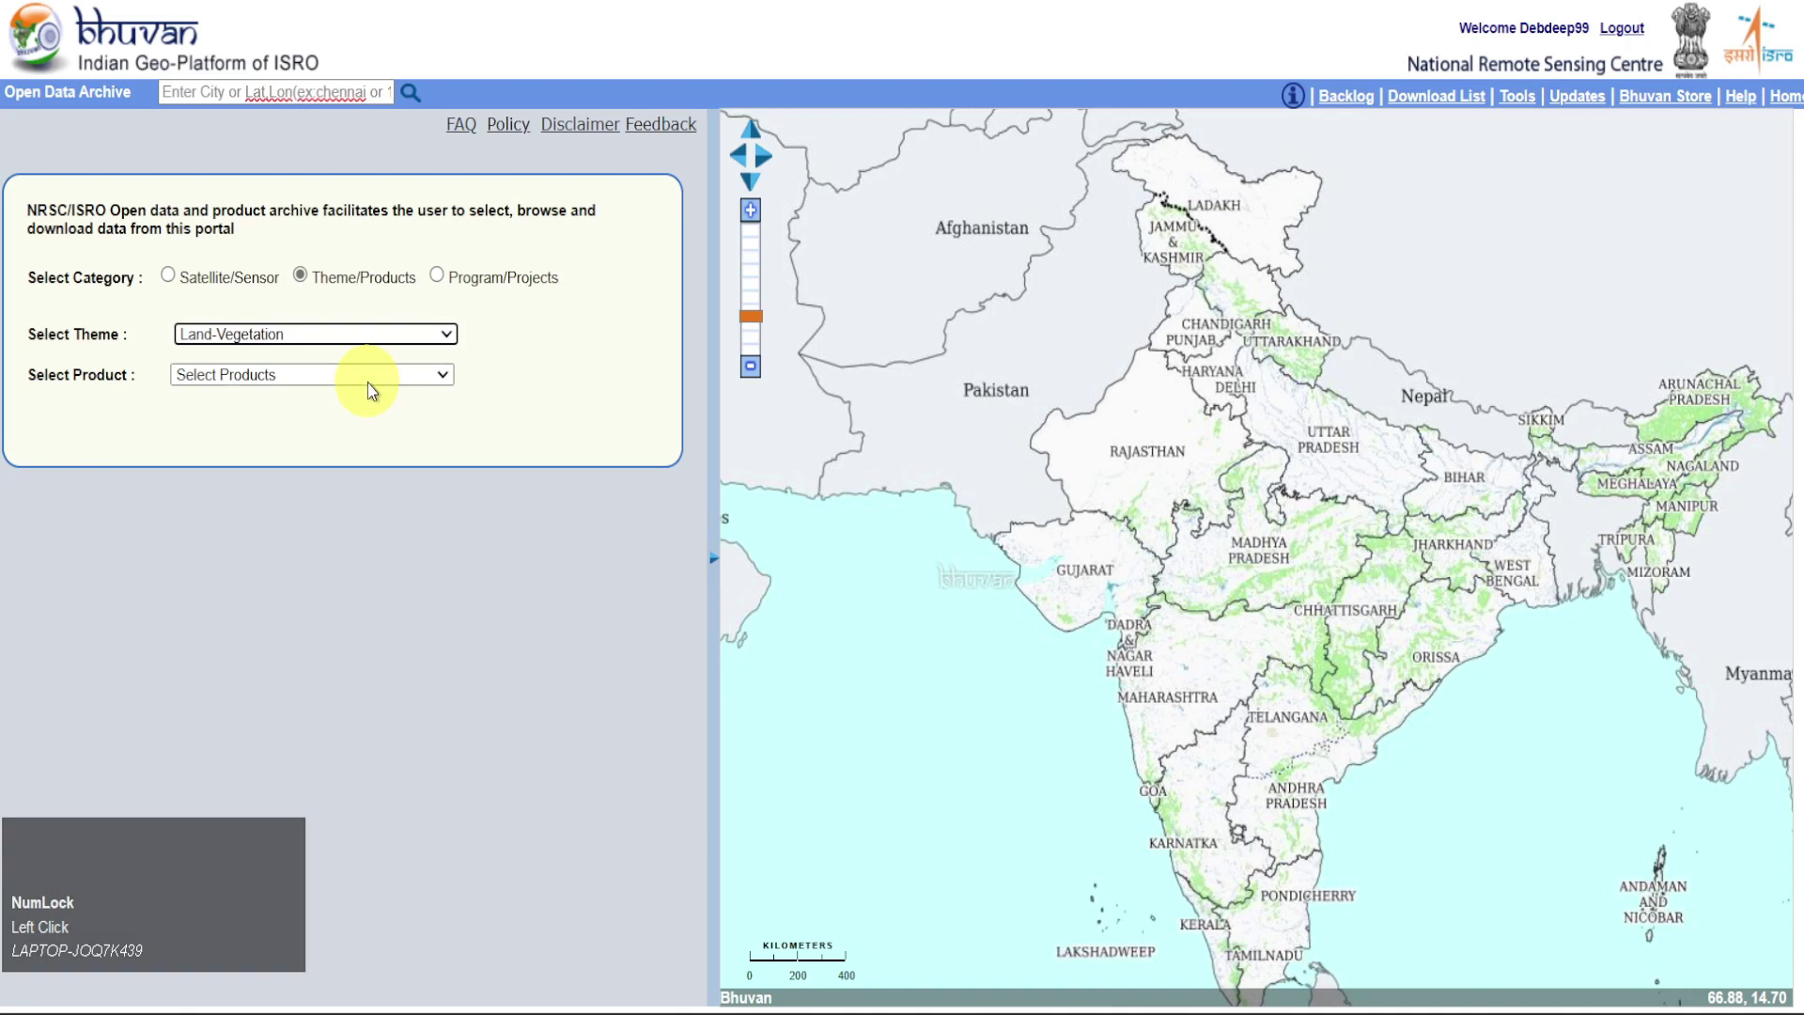
click(369, 382)
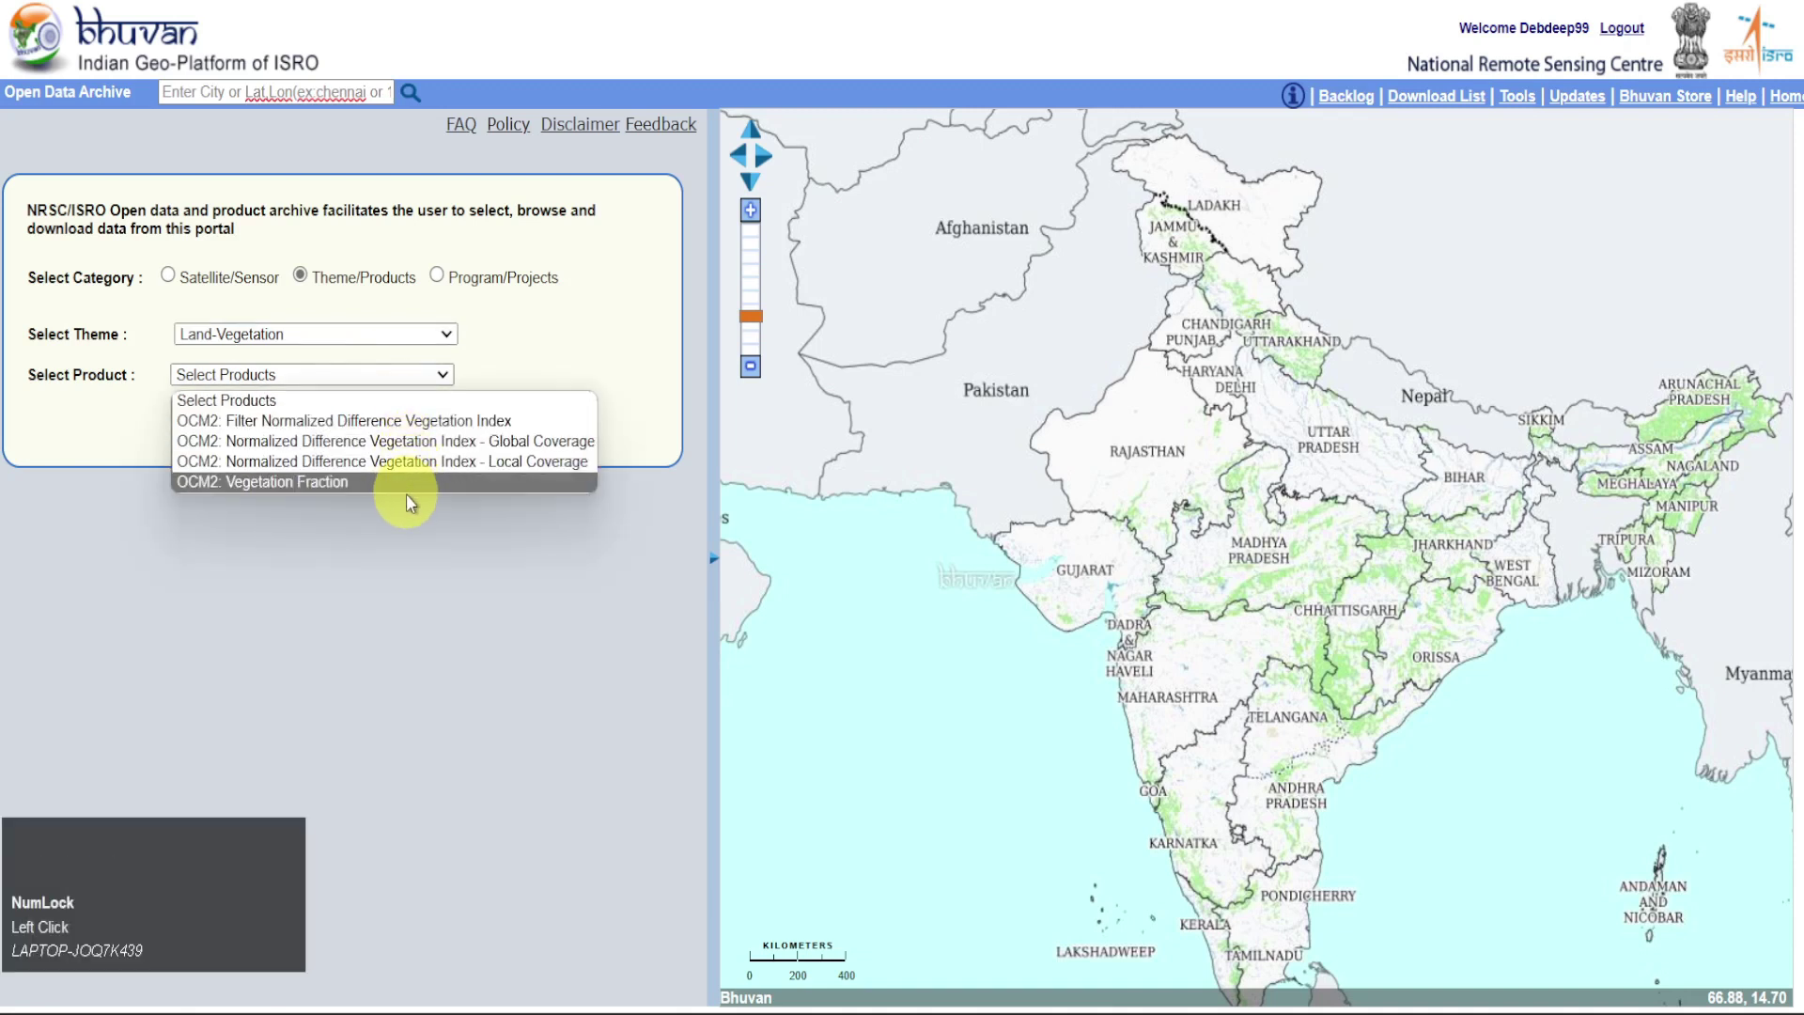
click(416, 423)
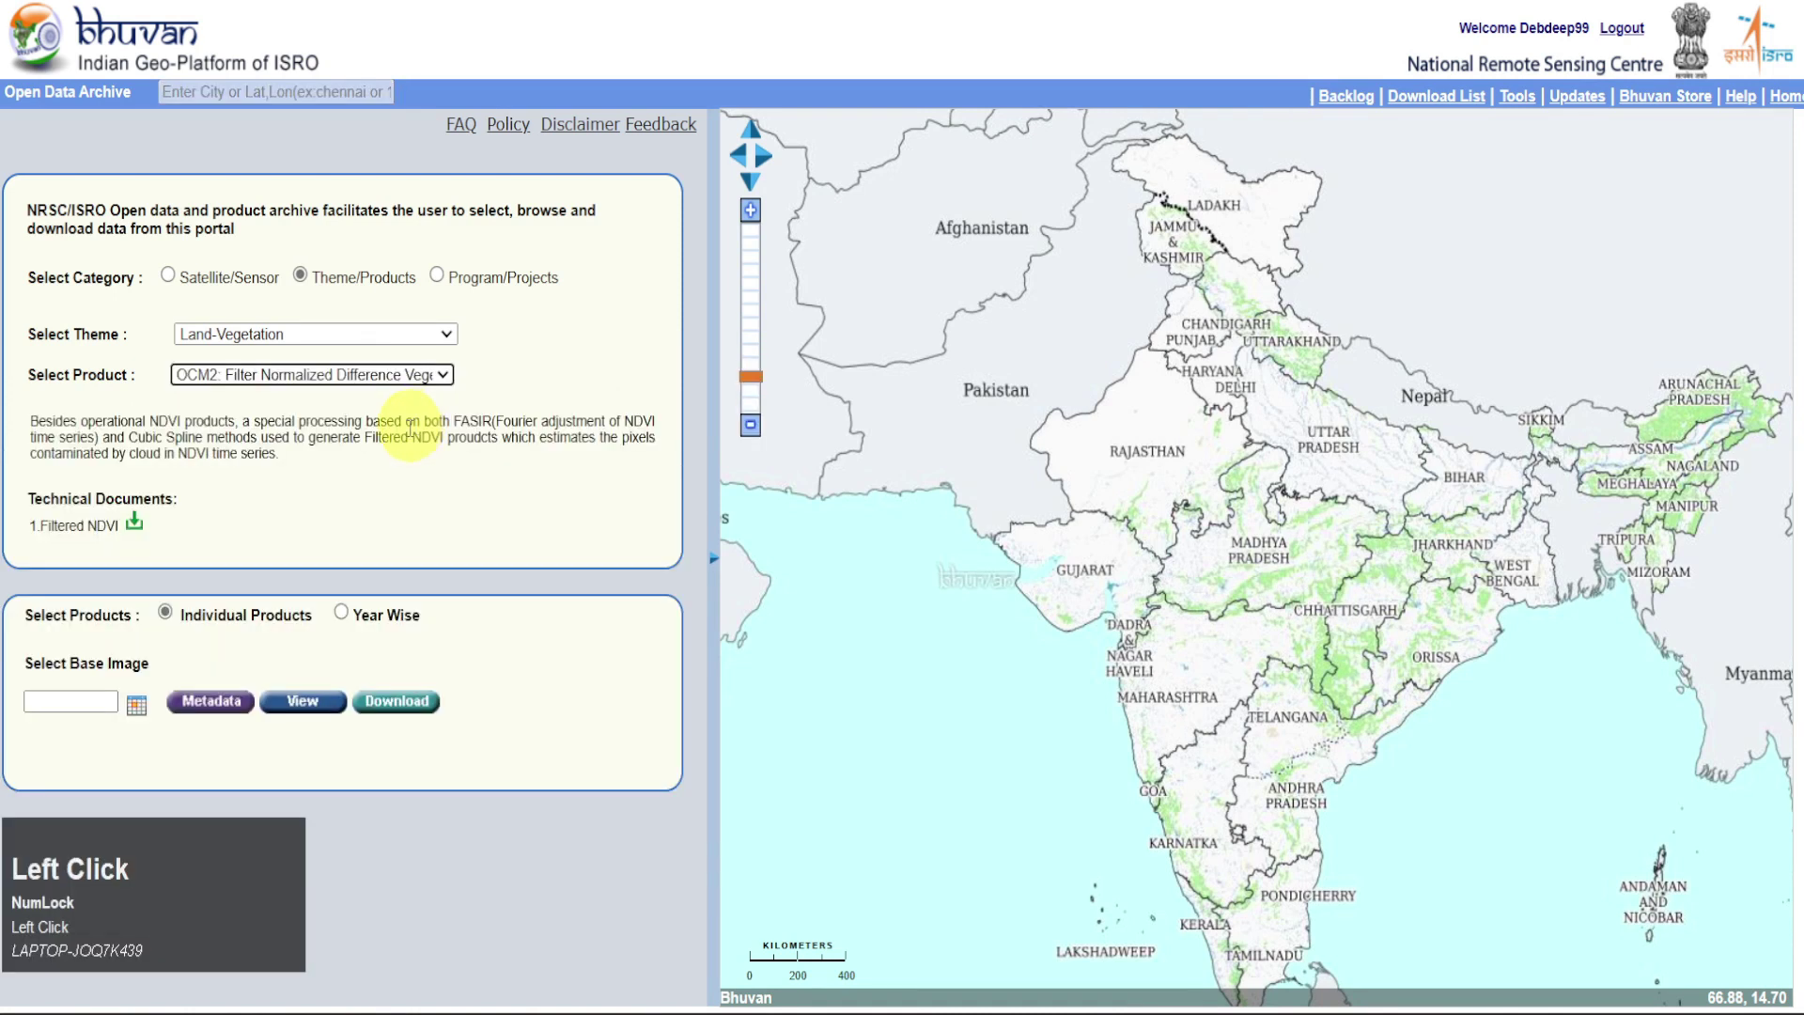
click(343, 616)
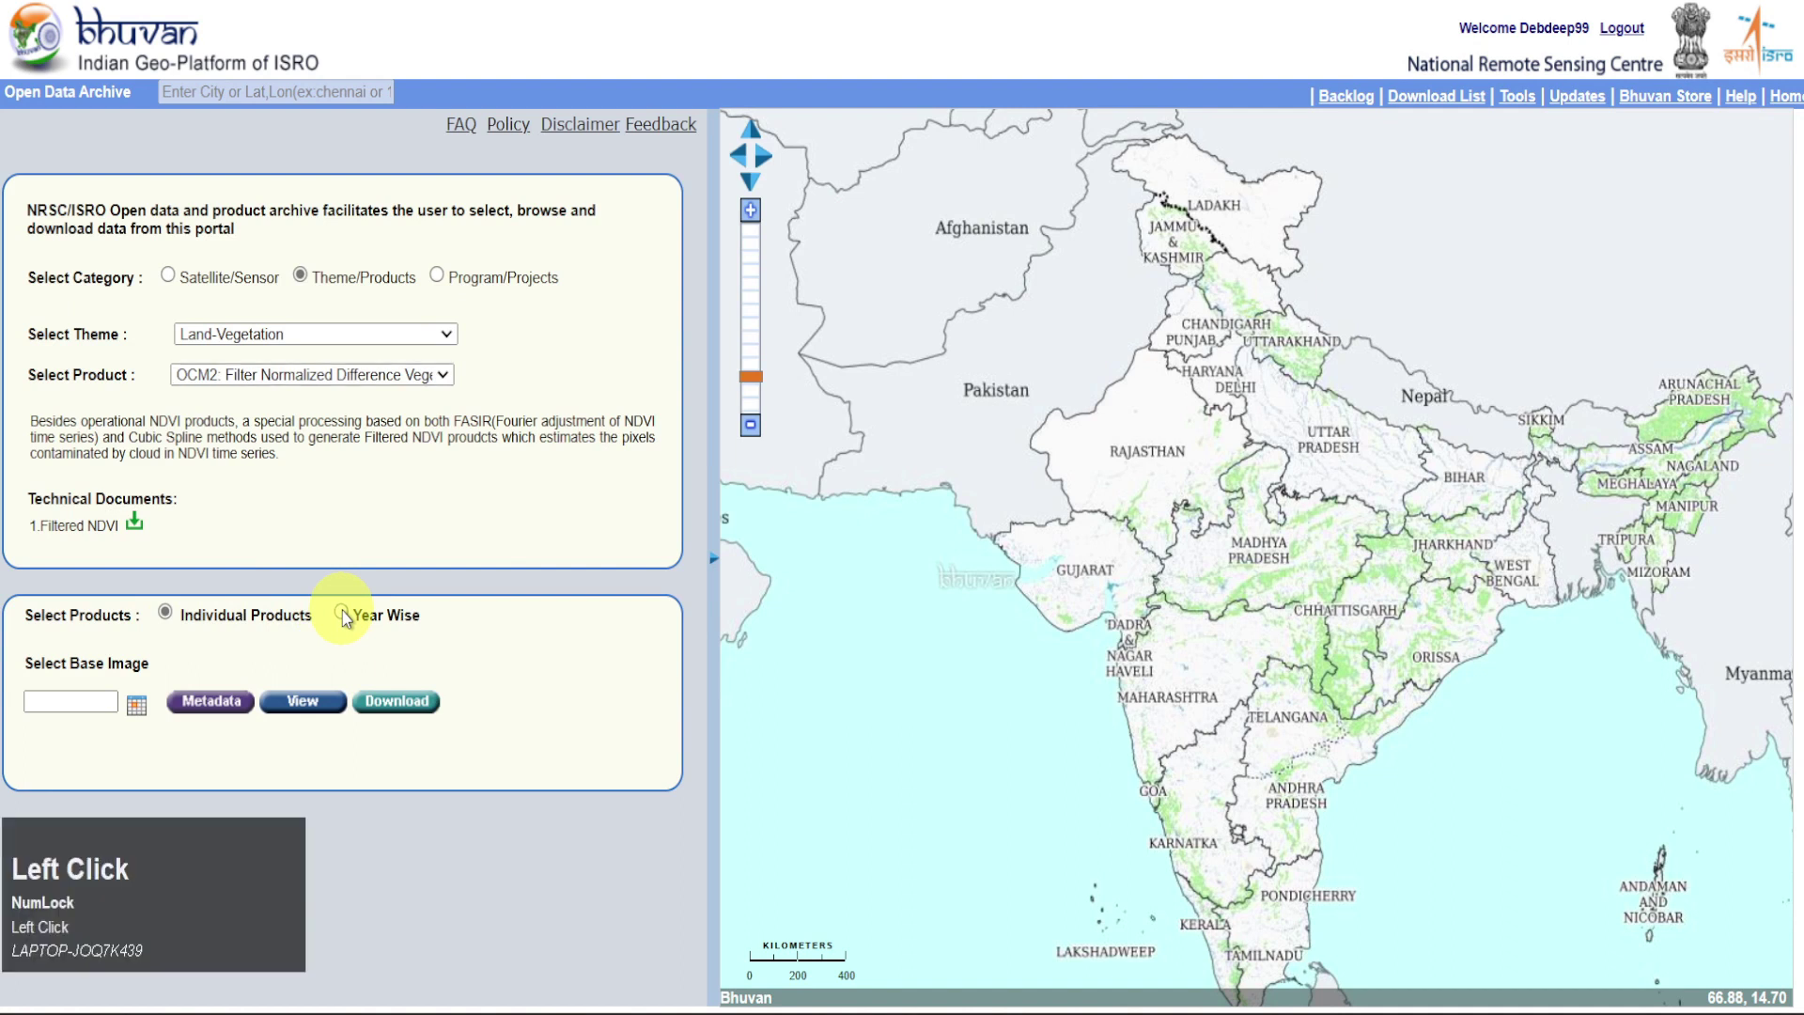
click(537, 616)
click(538, 616)
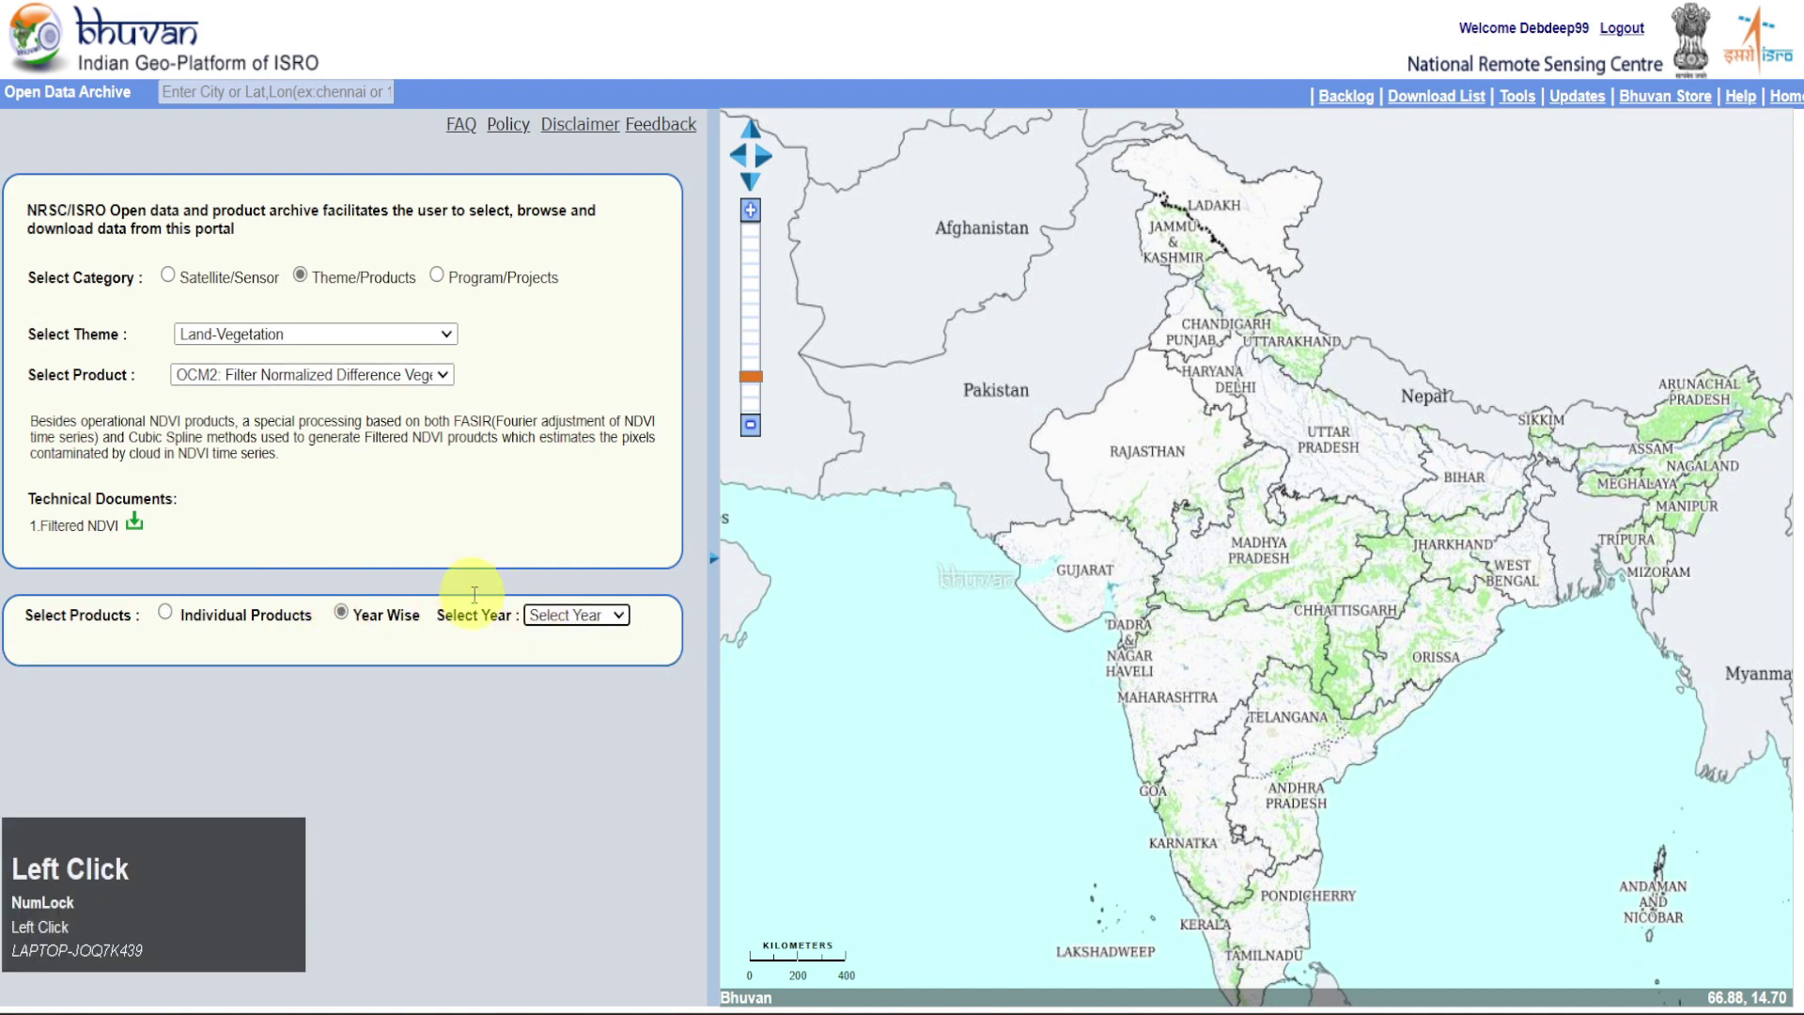
click(571, 615)
click(589, 692)
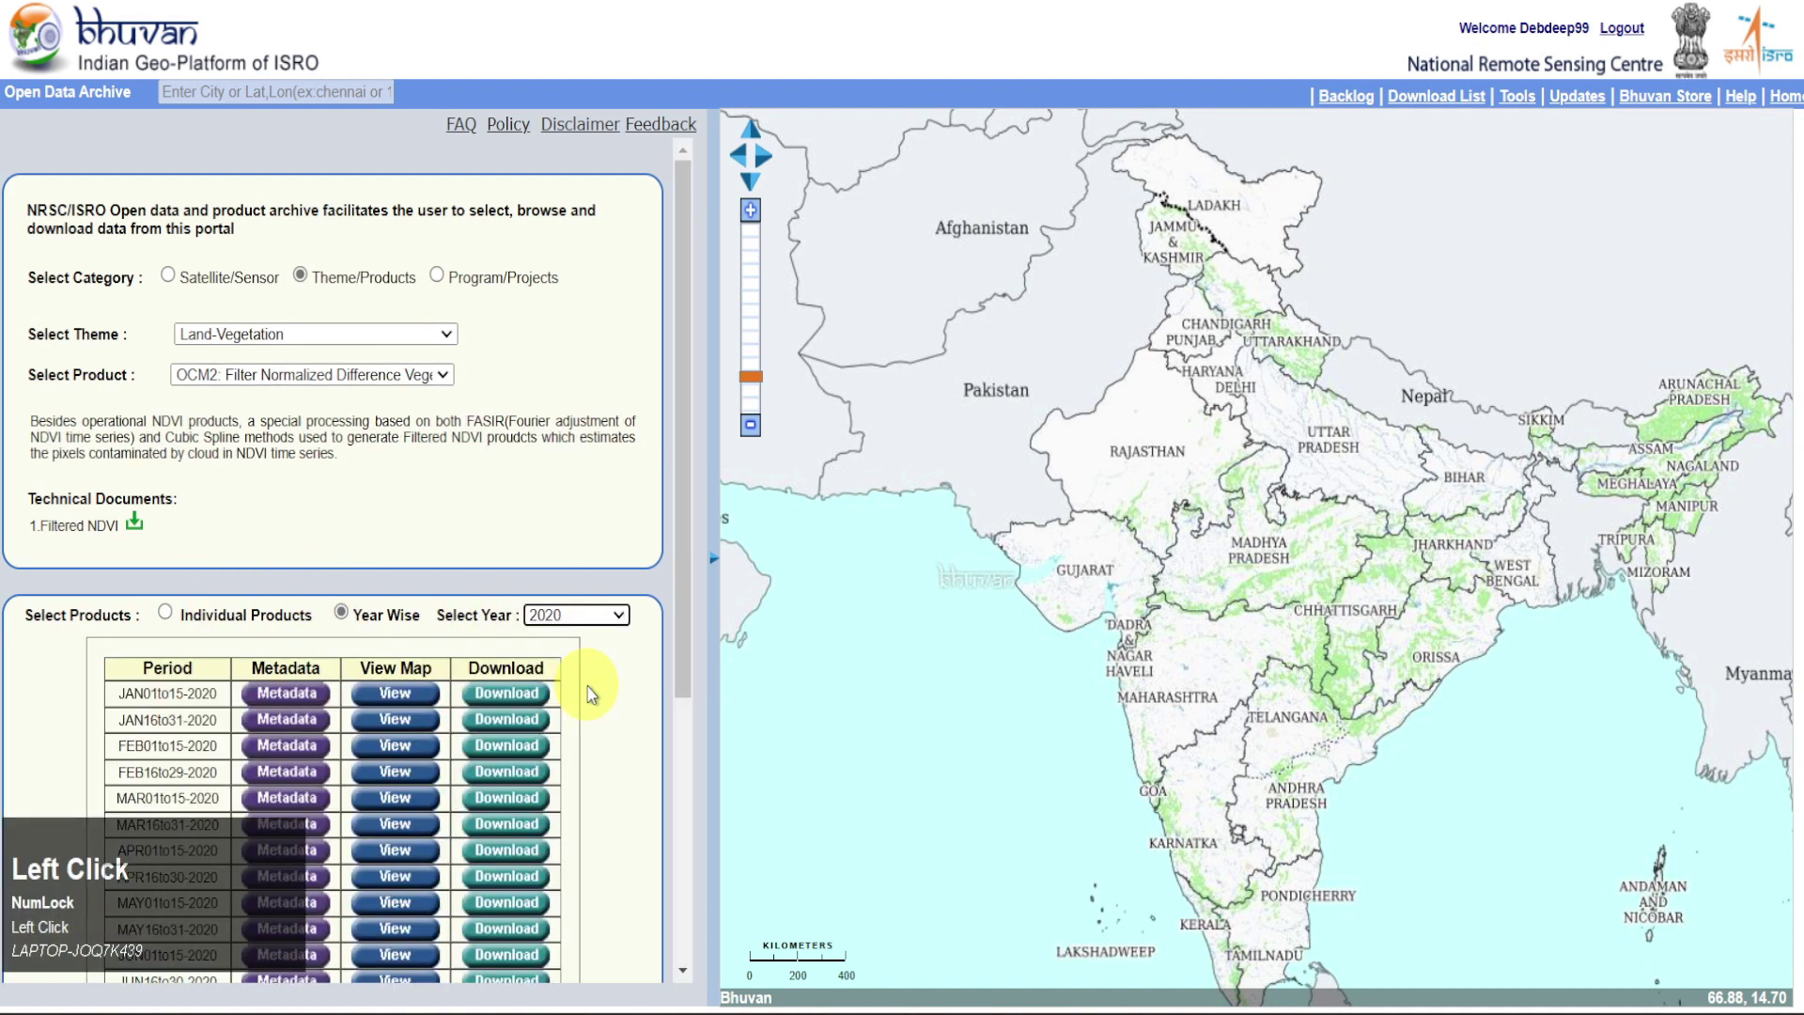
Overlay the JAN01to15-2020, then JAN16to31-2020 NDVI layers, then switch to NDVI Global Coverage
drag(678, 606, 682, 711)
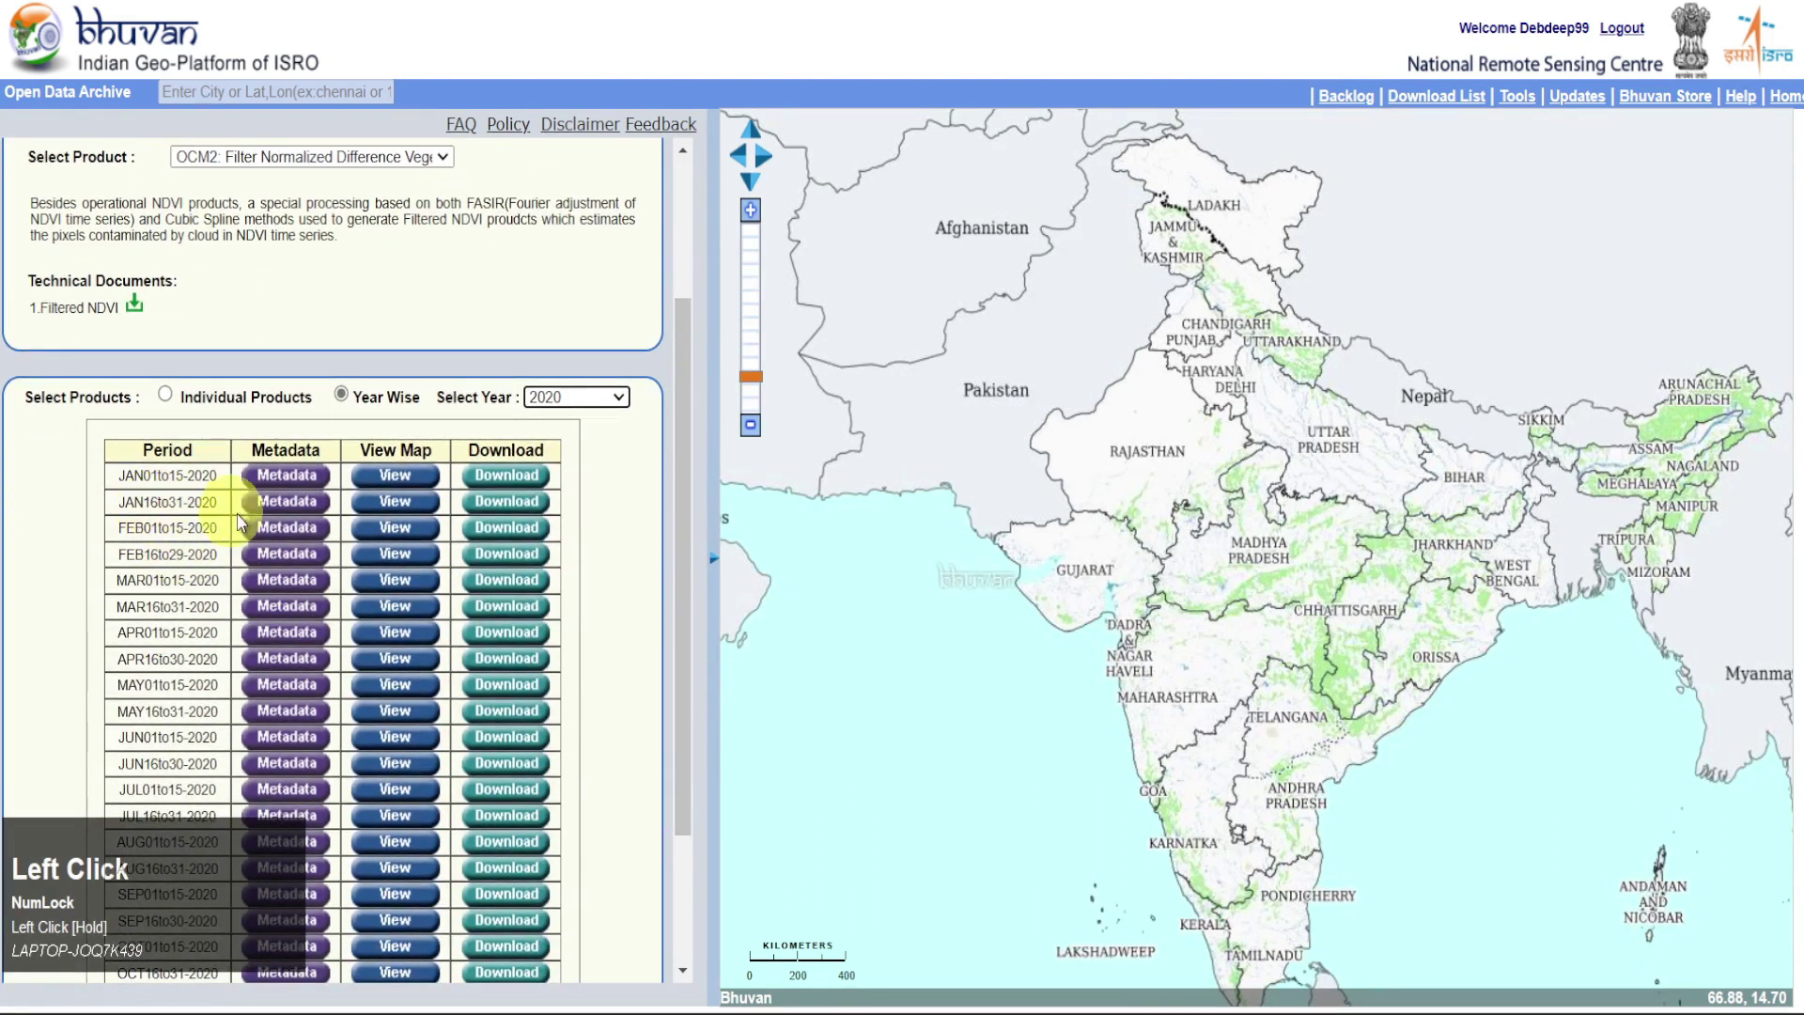
click(400, 476)
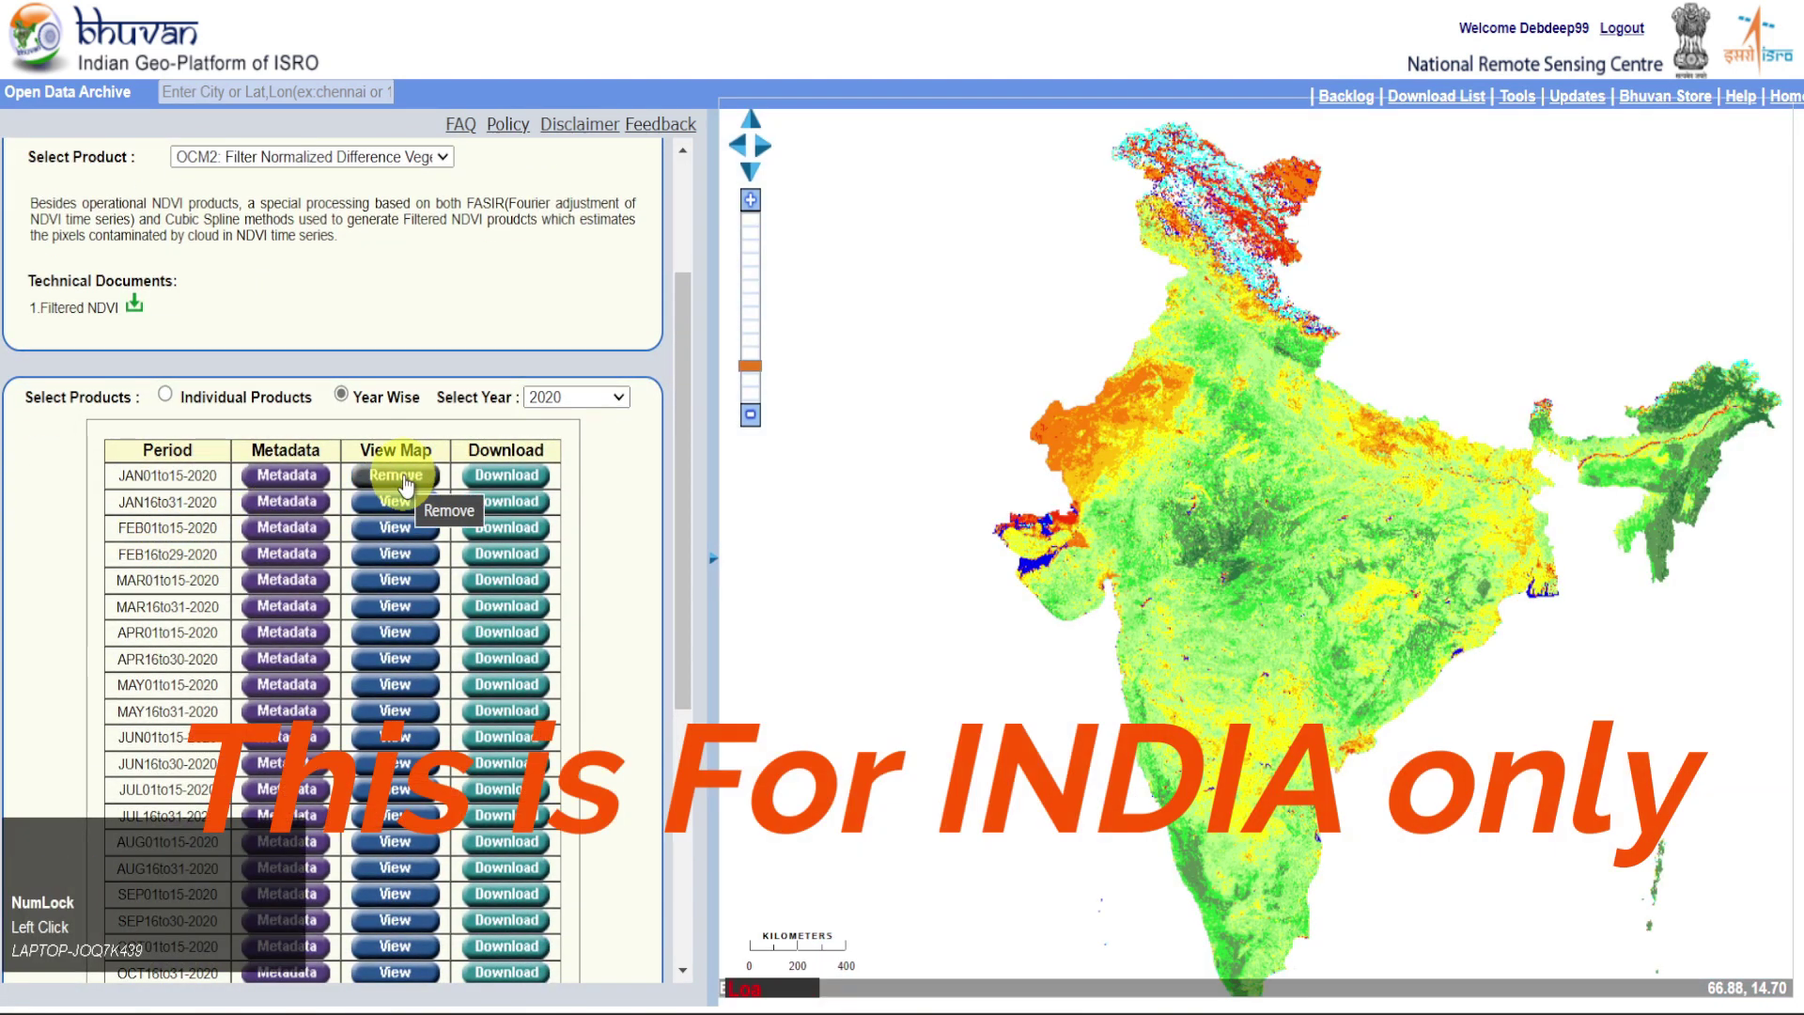
click(404, 478)
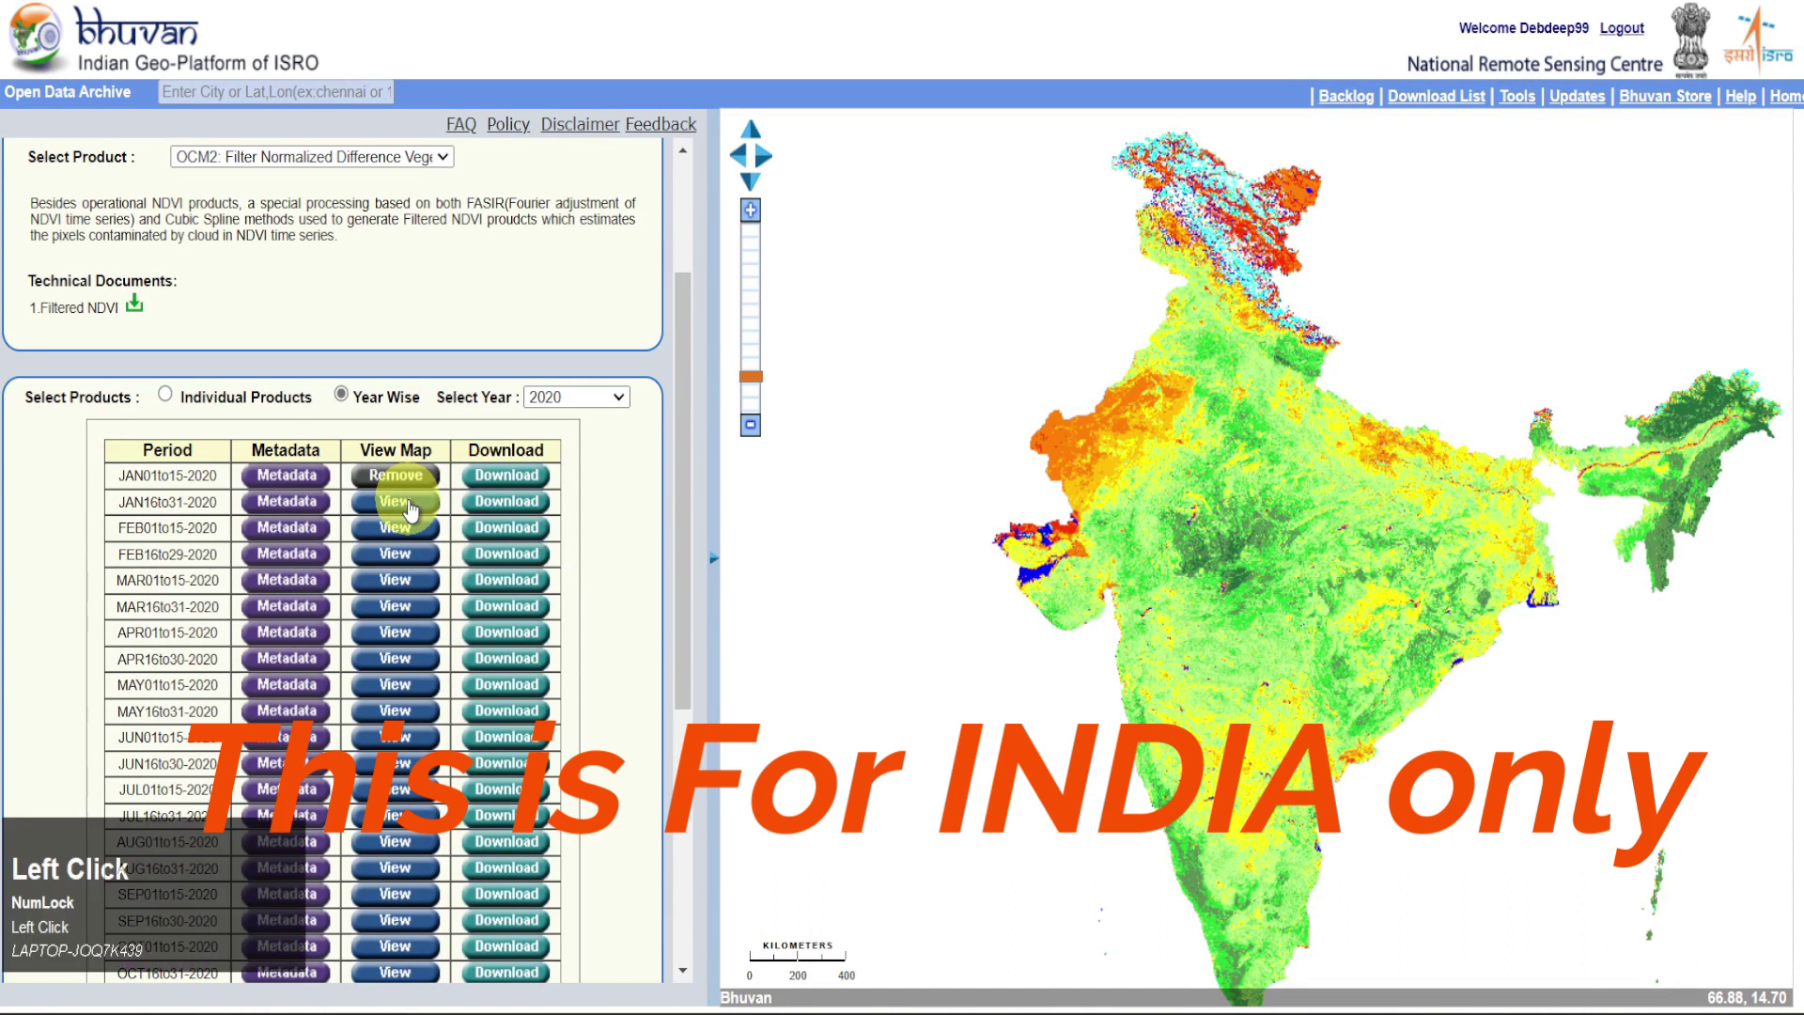
click(396, 502)
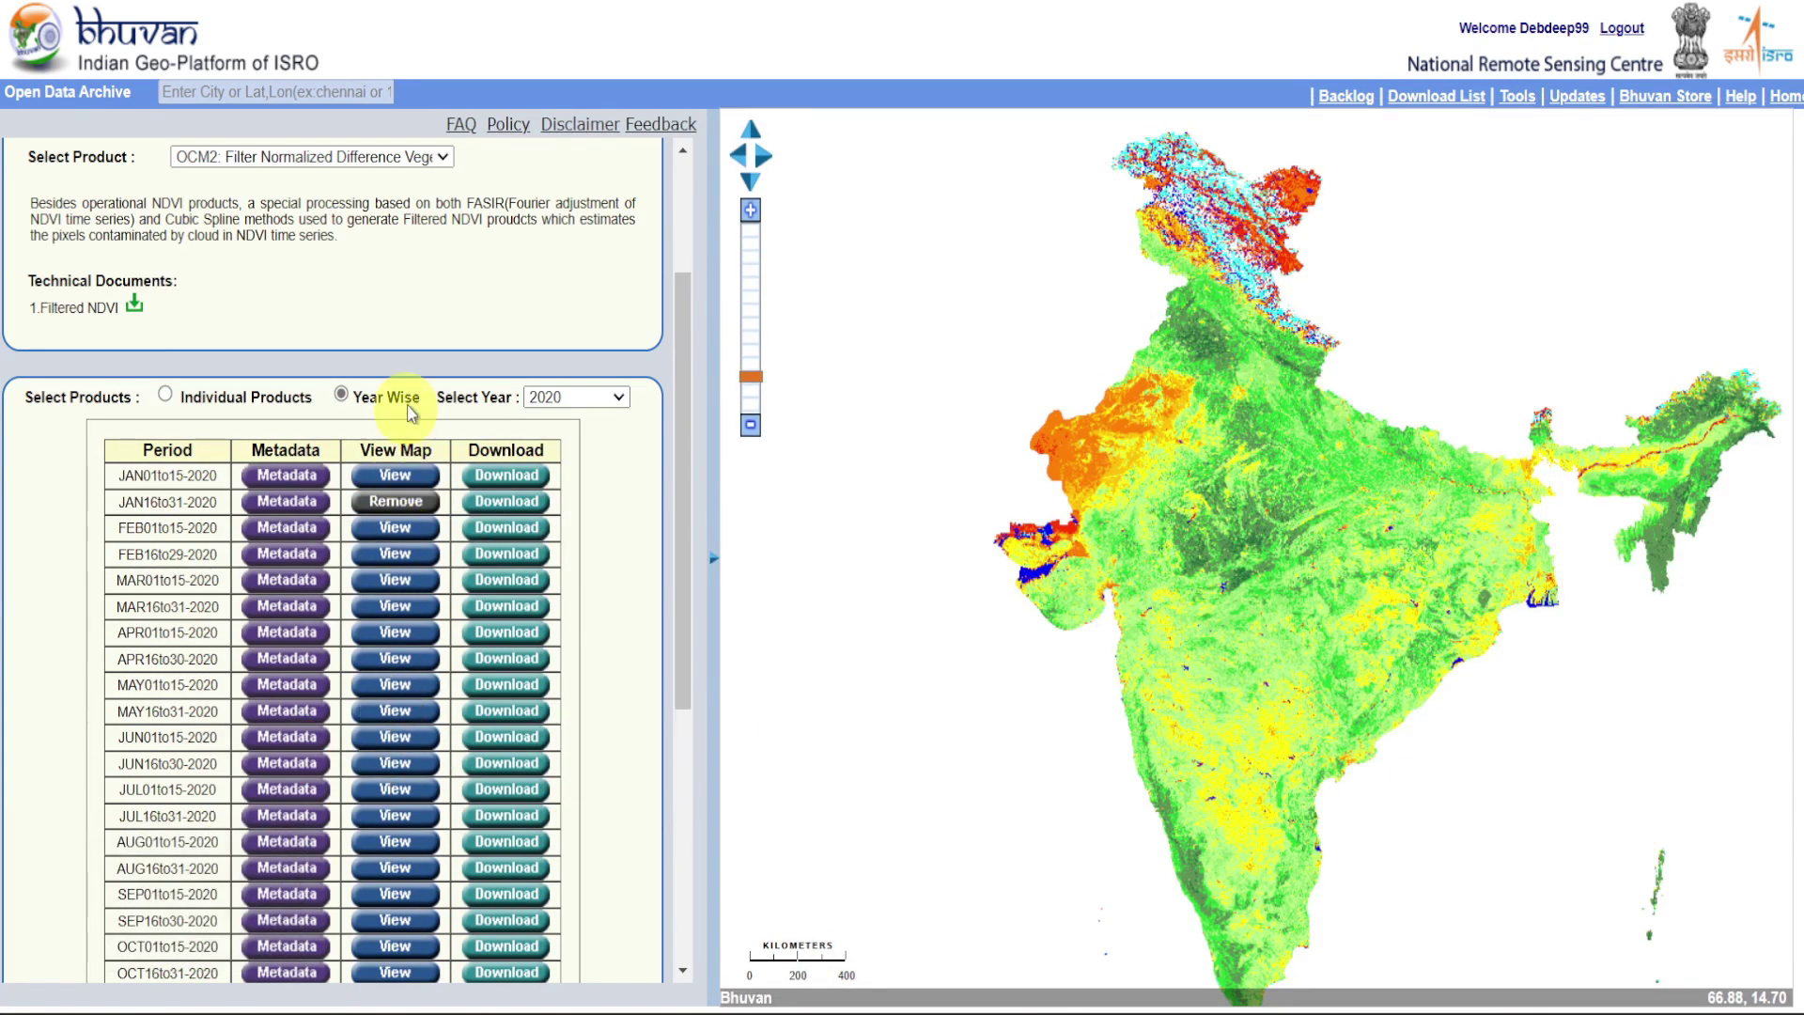
click(442, 160)
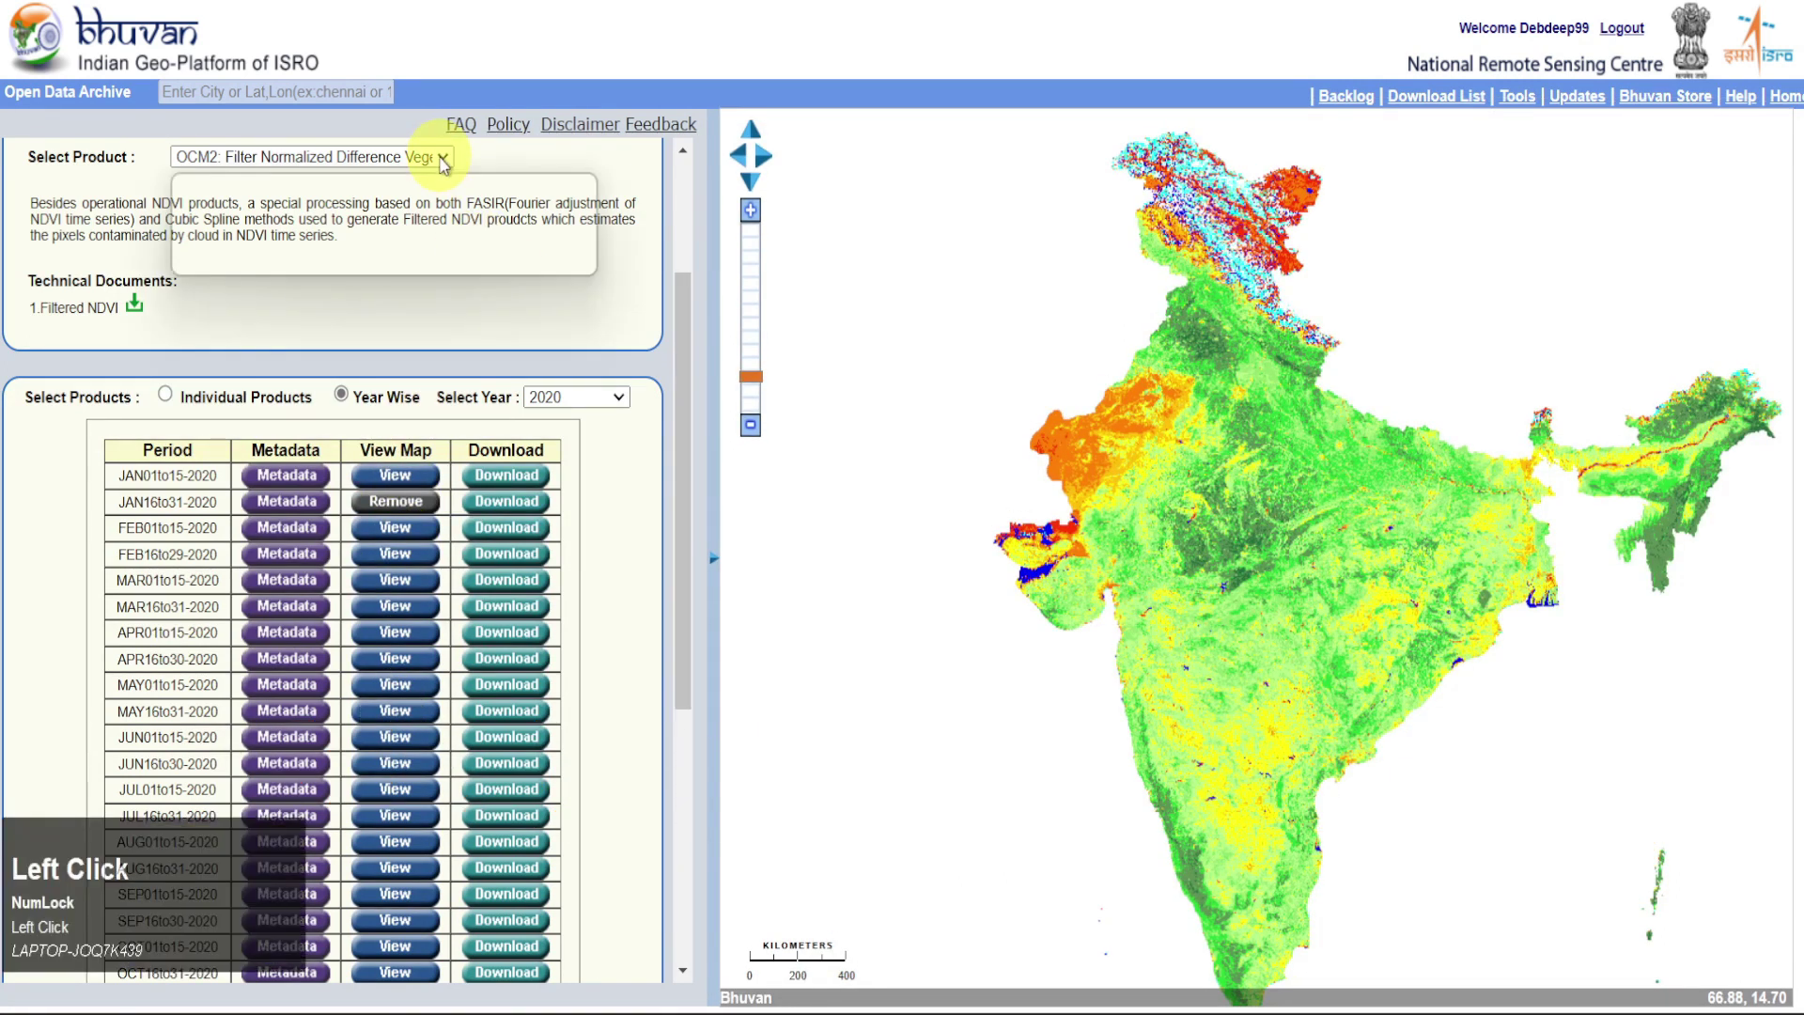
click(451, 223)
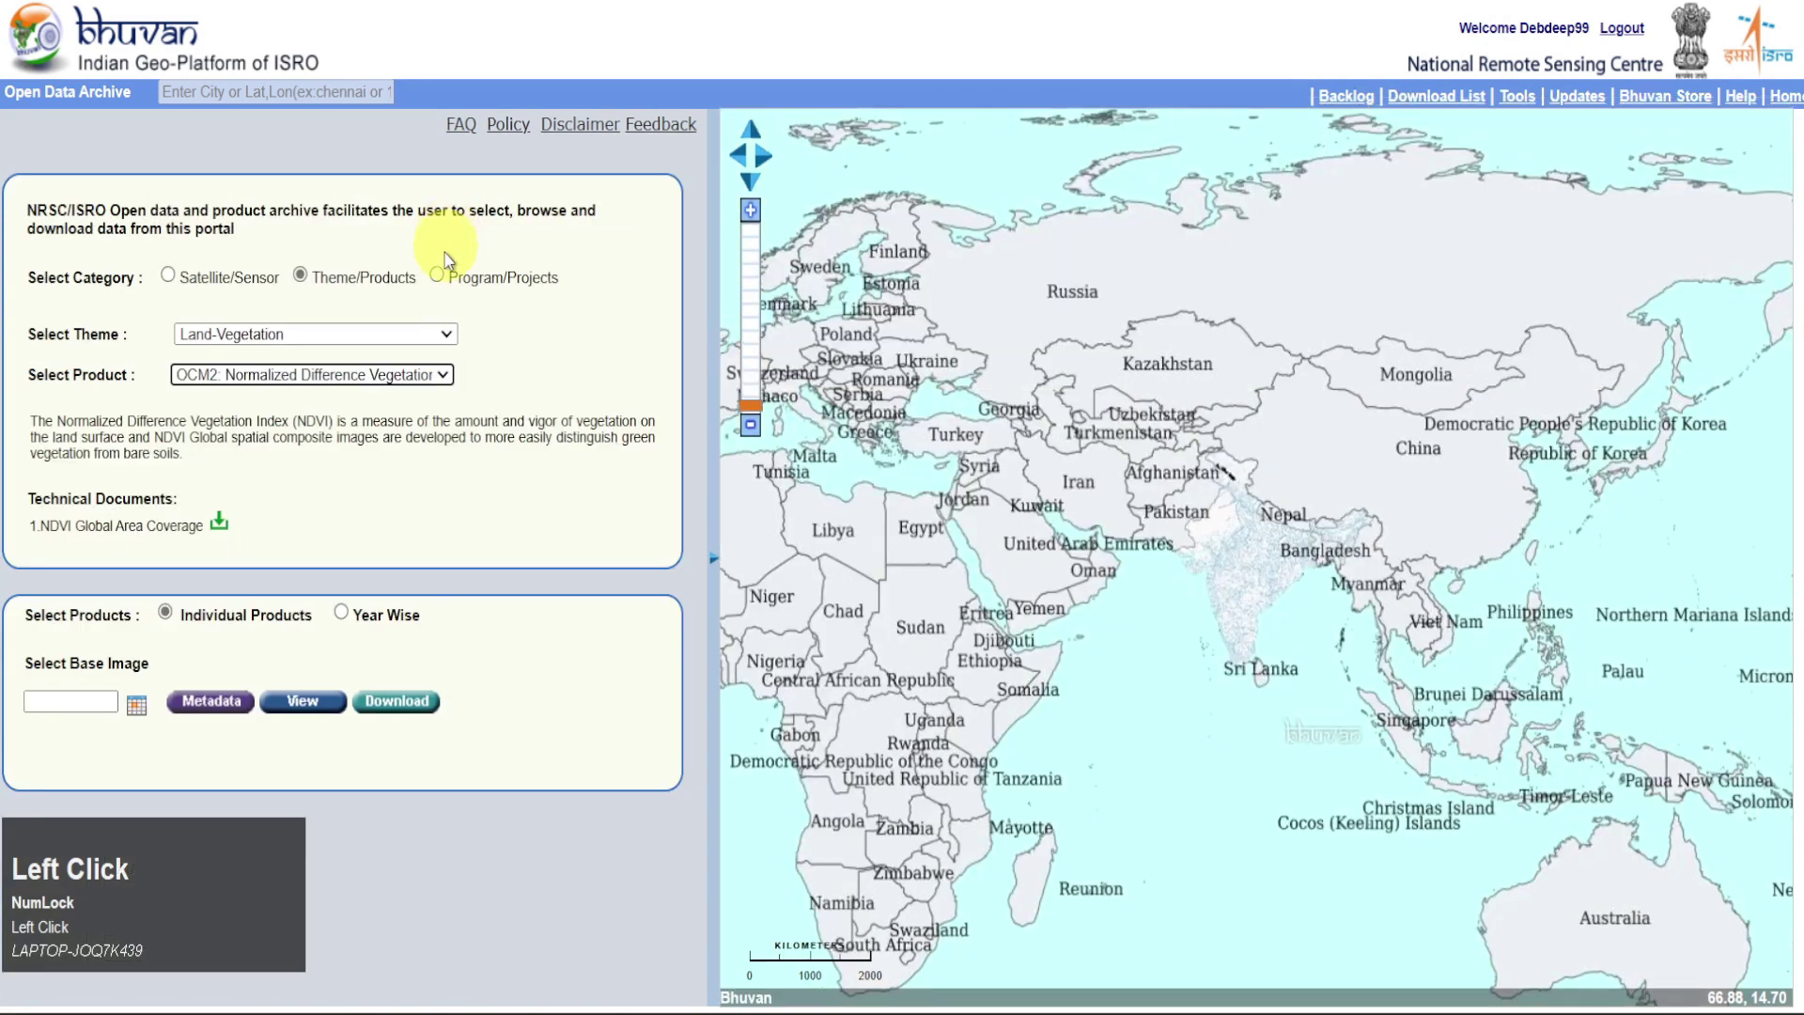
List global NDVI products for 2019 and show the Jan-2019 layer
click(342, 612)
click(604, 616)
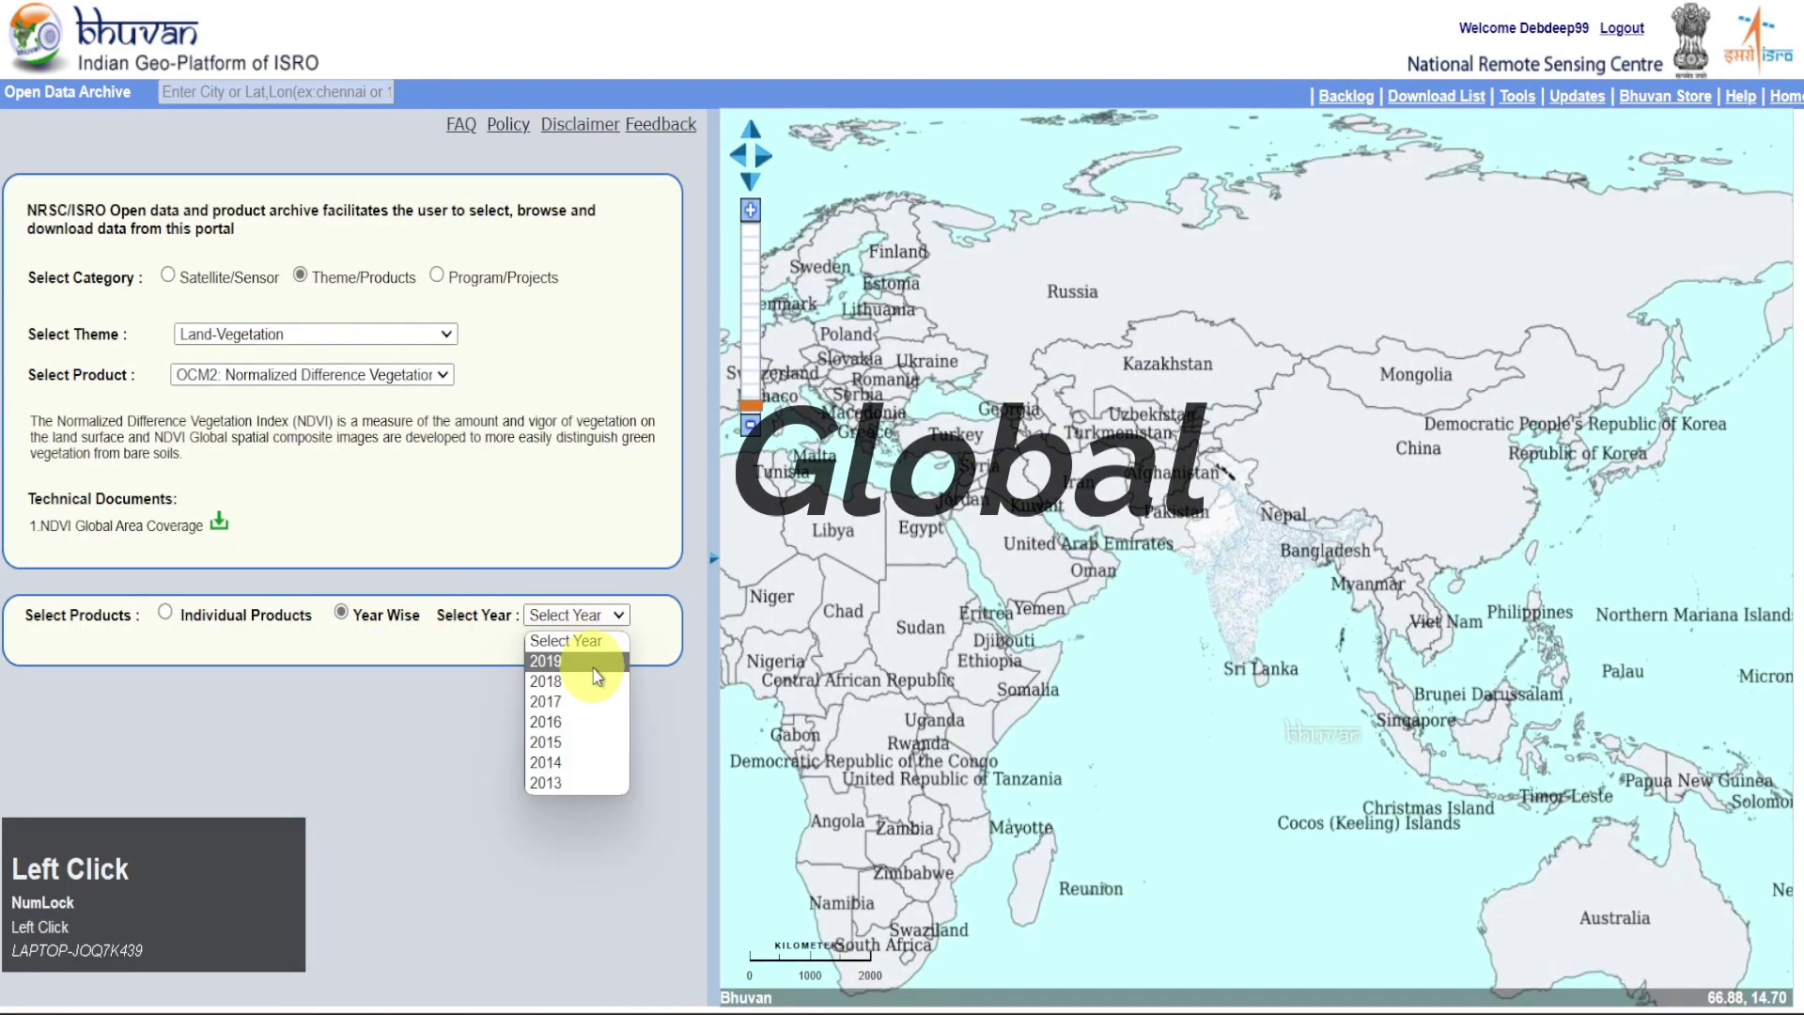
click(593, 663)
click(377, 693)
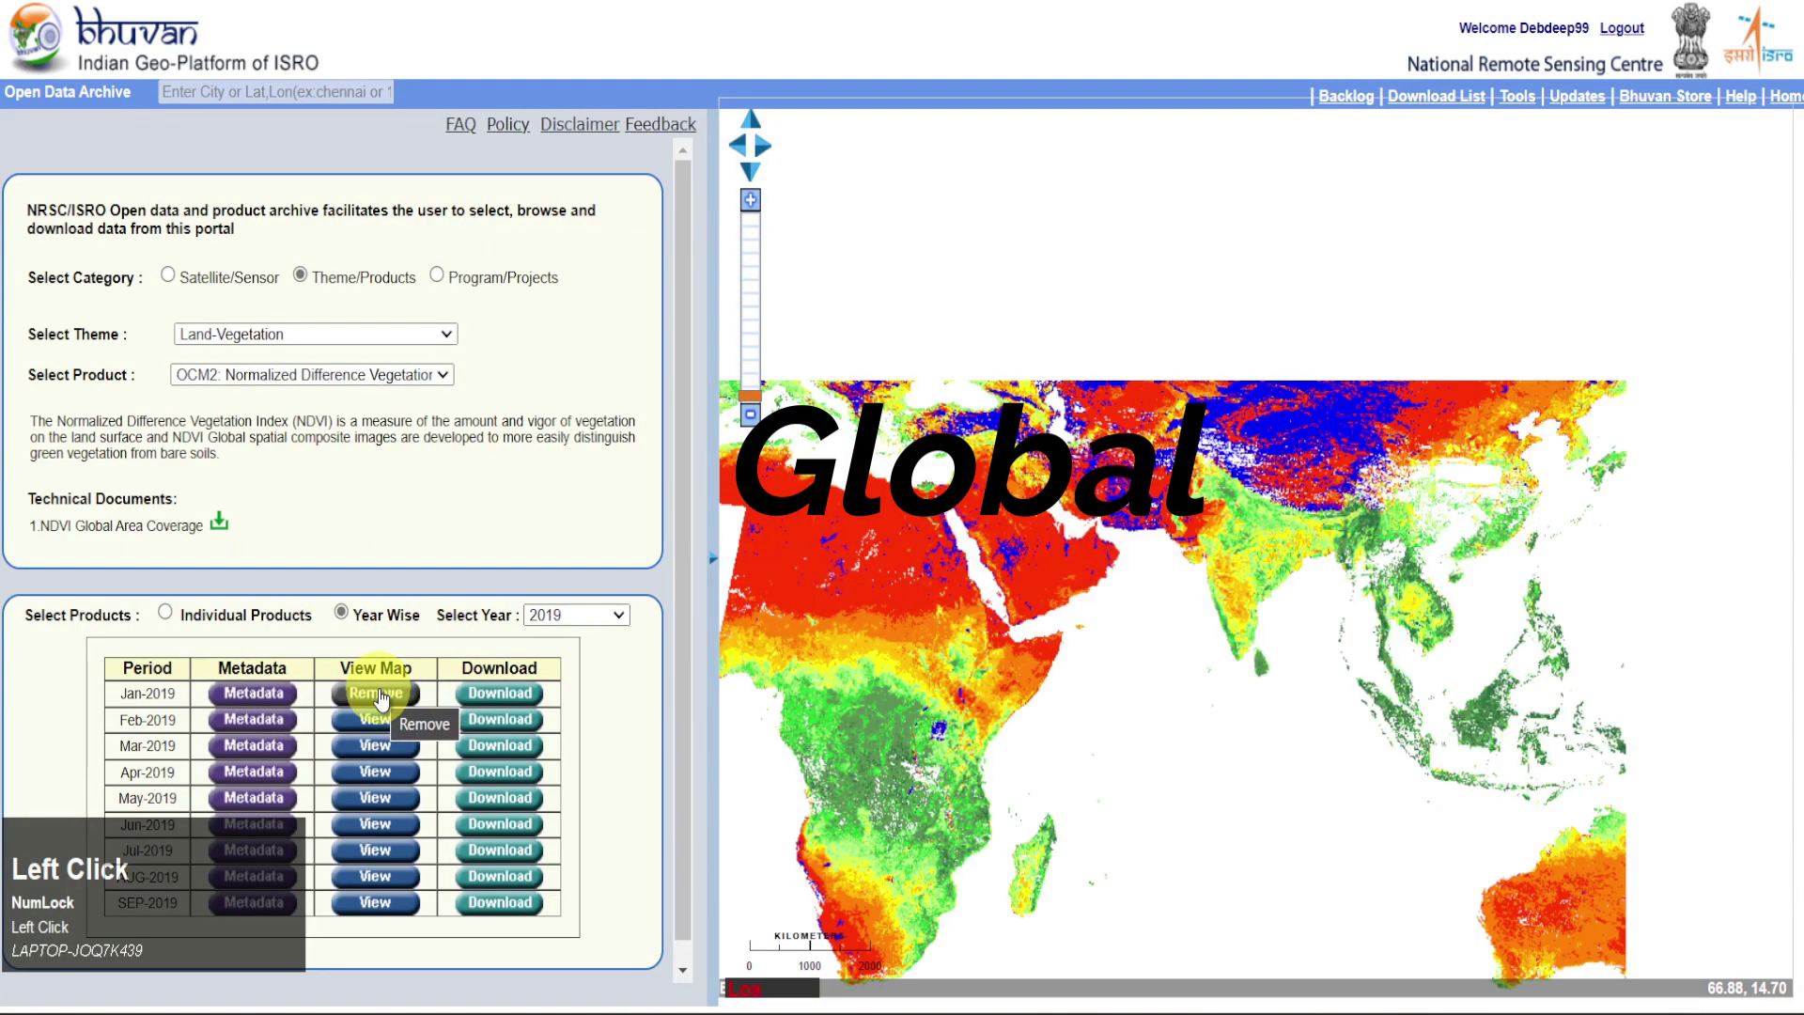
Switch to NDVI Local Coverage, list 2020, and show JAN01to15 then JAN16to31-2020
click(448, 381)
click(449, 462)
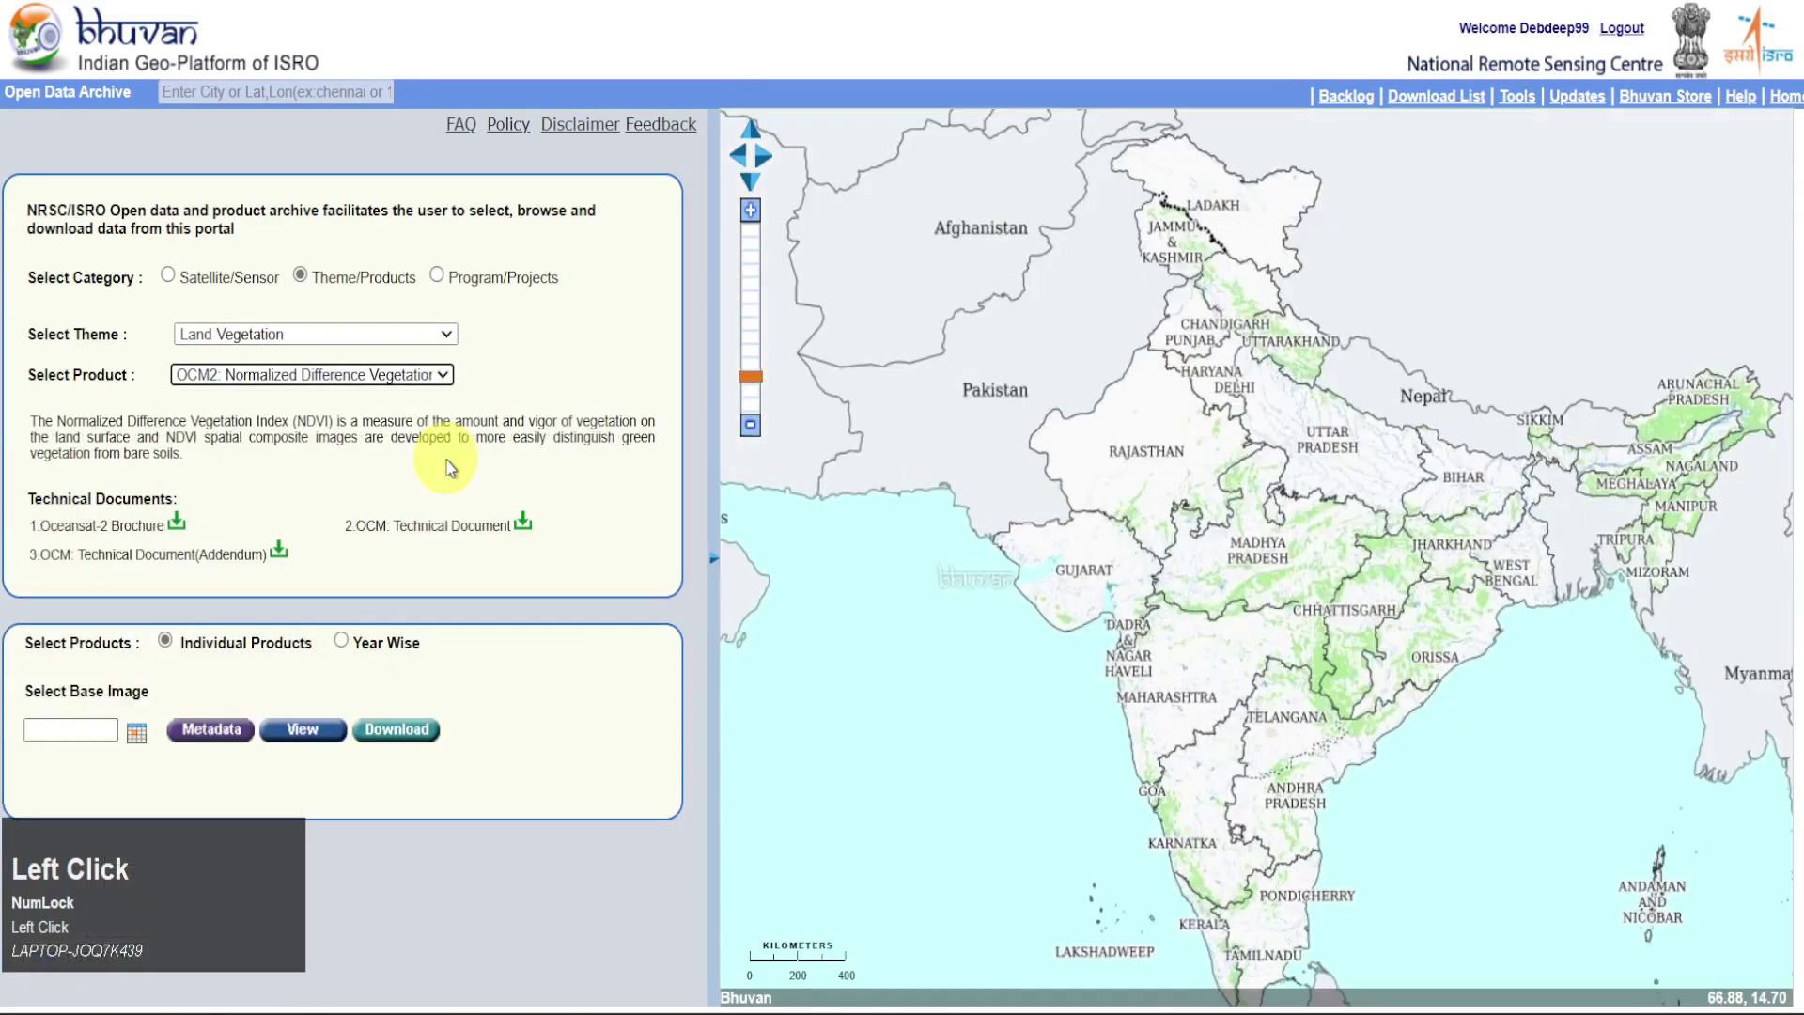
click(342, 640)
click(578, 644)
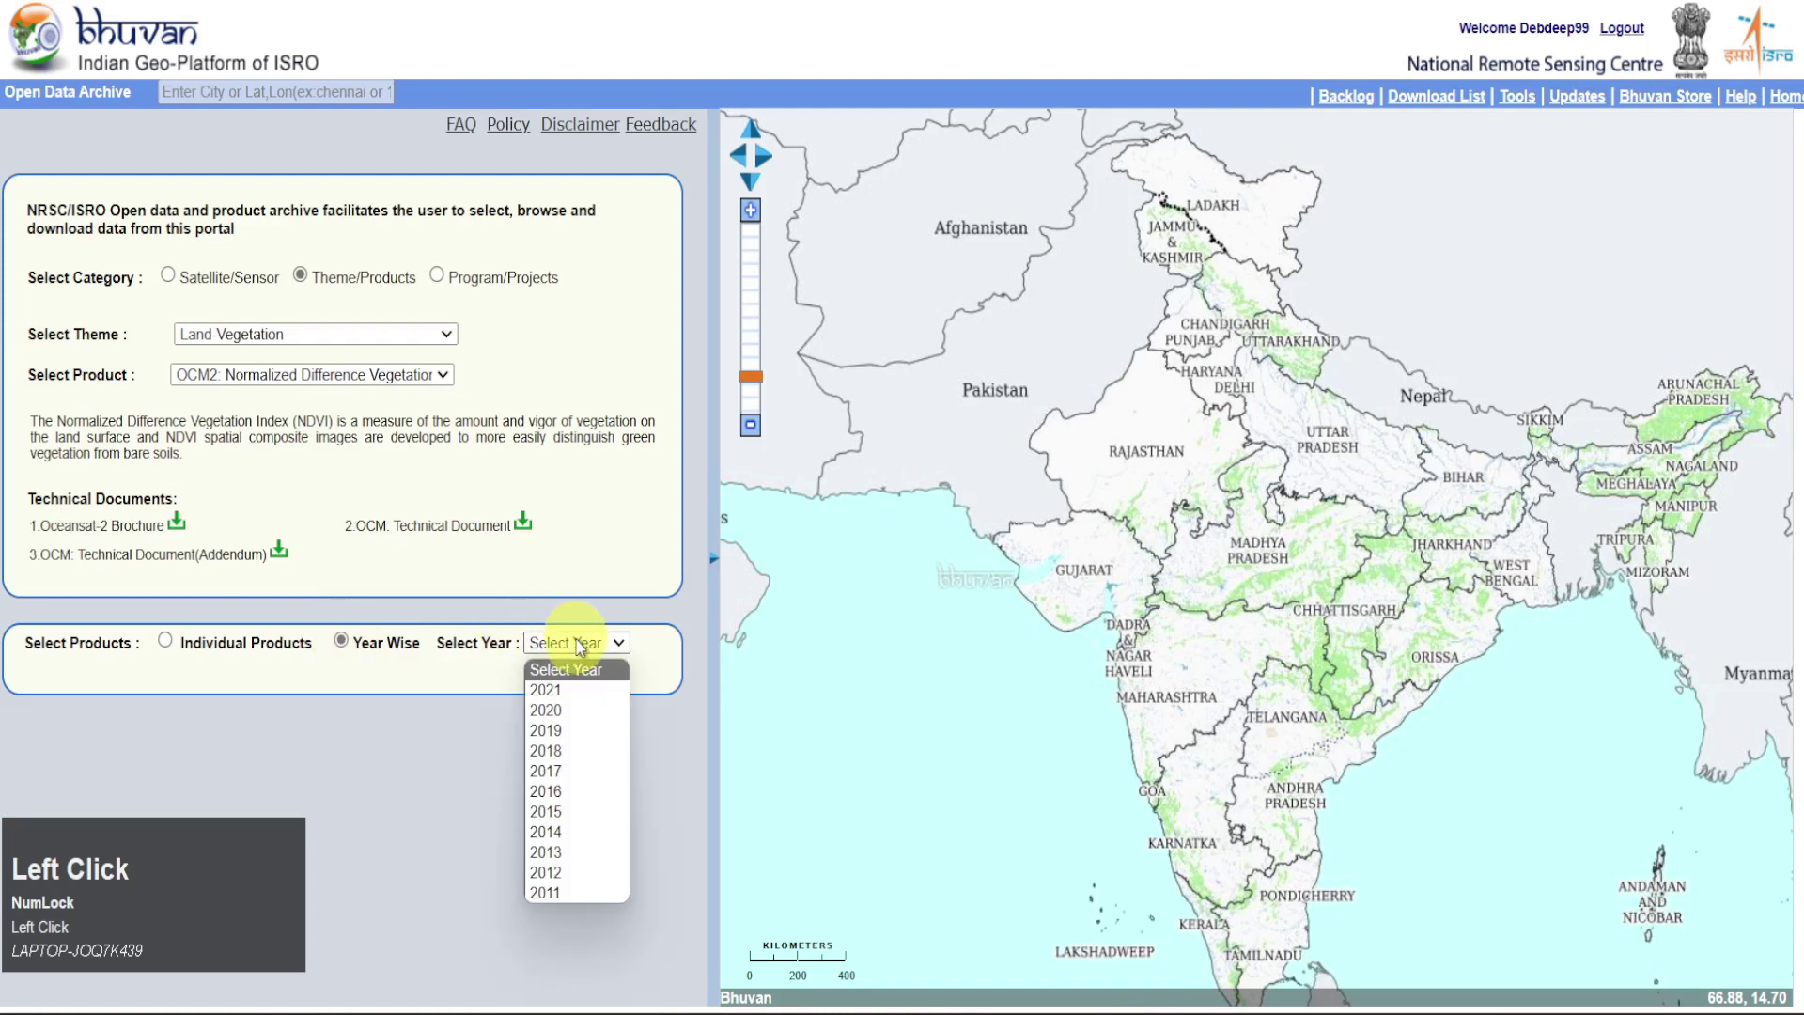
click(576, 711)
click(414, 723)
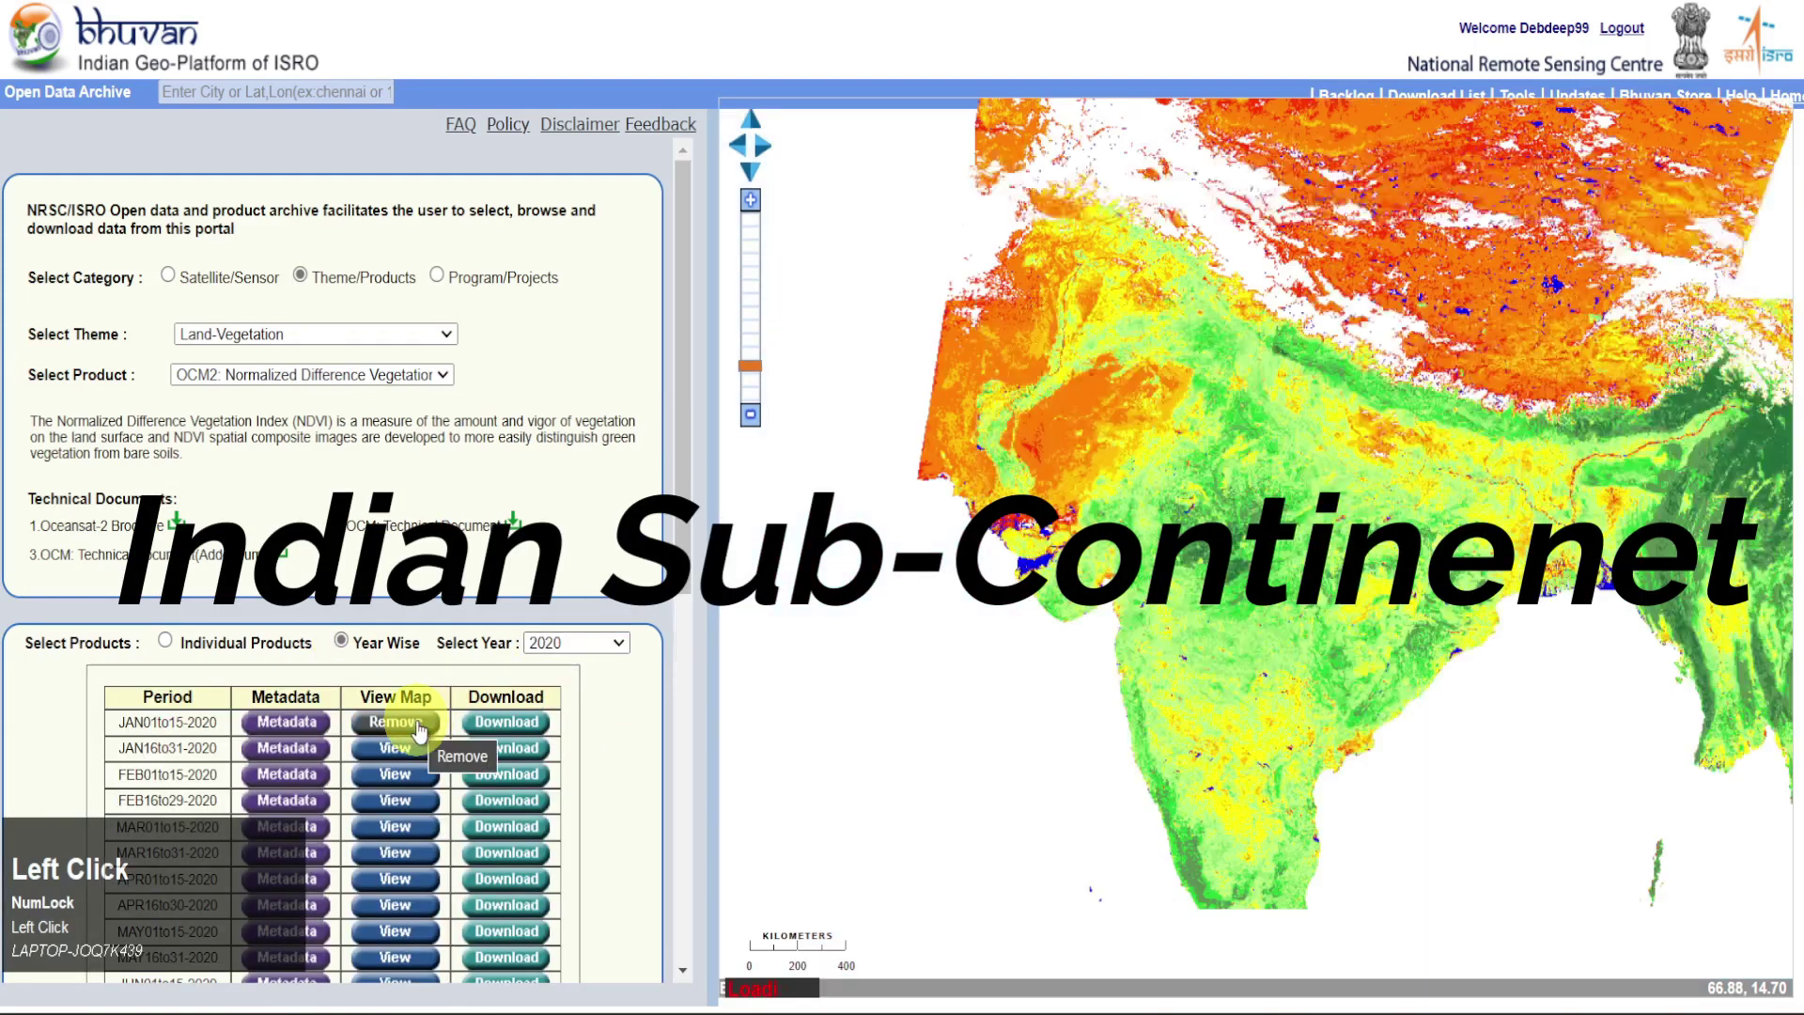
click(413, 748)
Switch the product to OCM2: Vegetation Fraction, listed year-wise
click(442, 374)
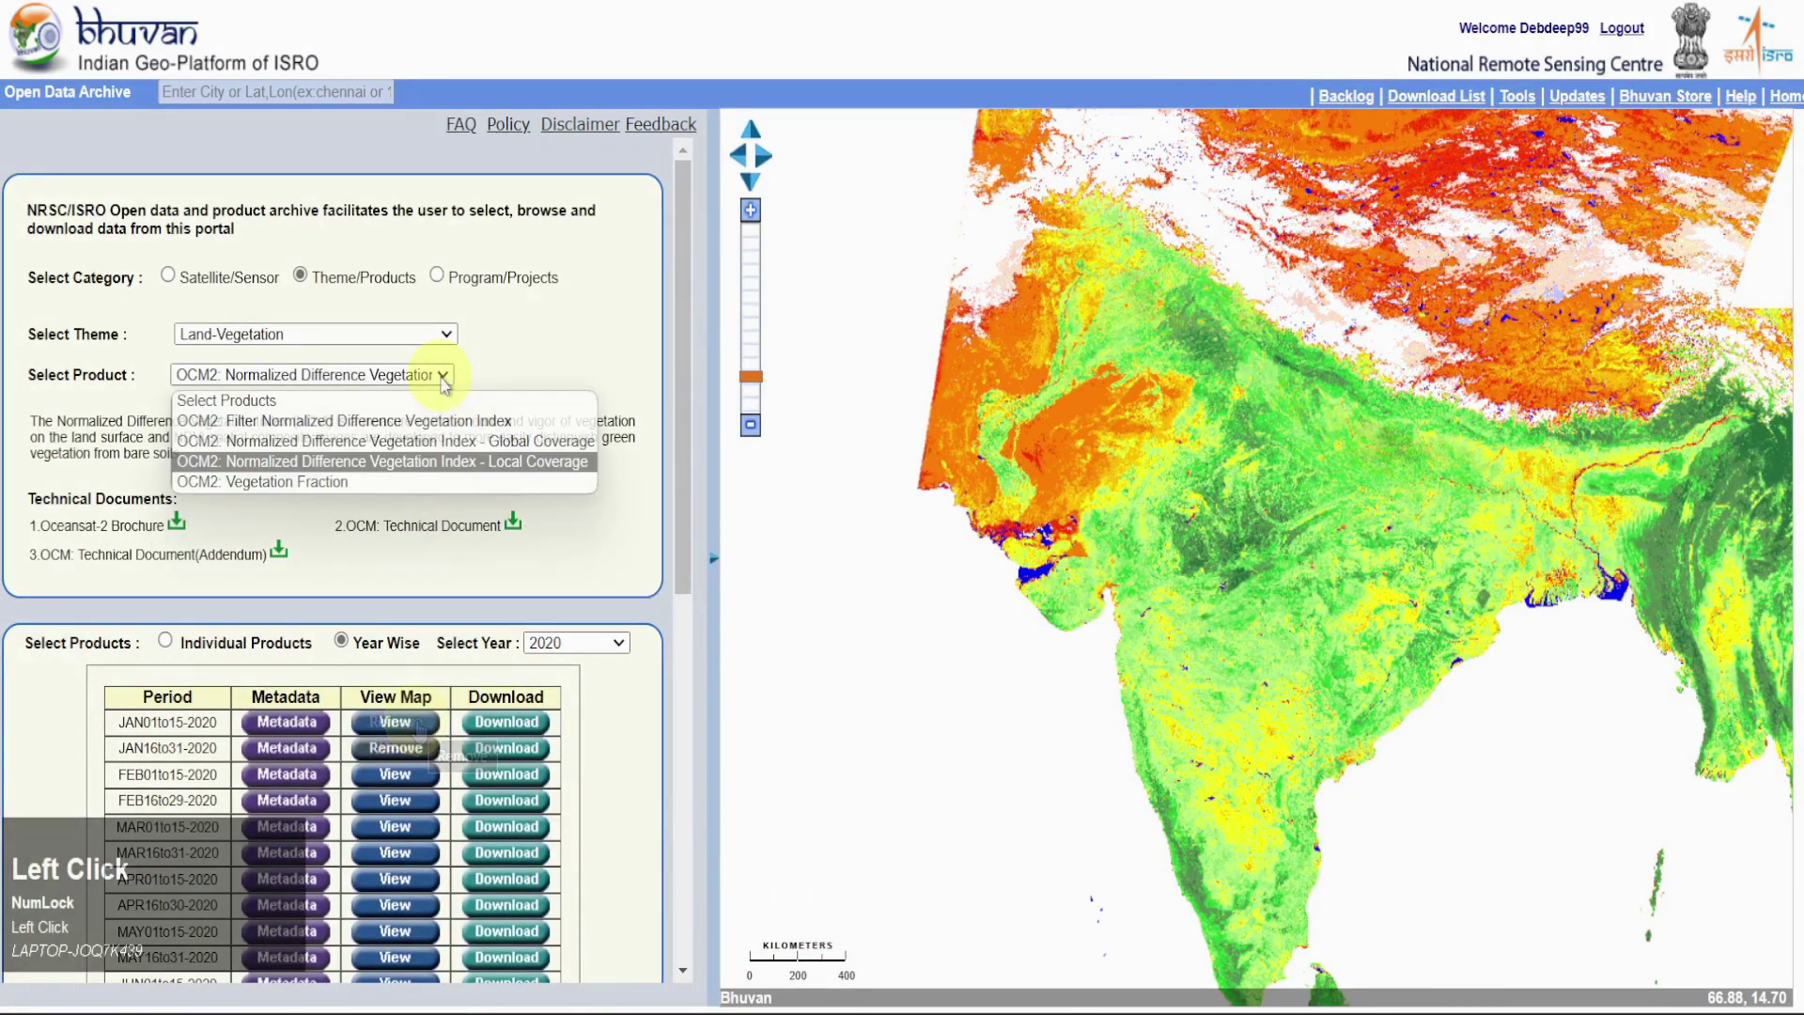
click(421, 481)
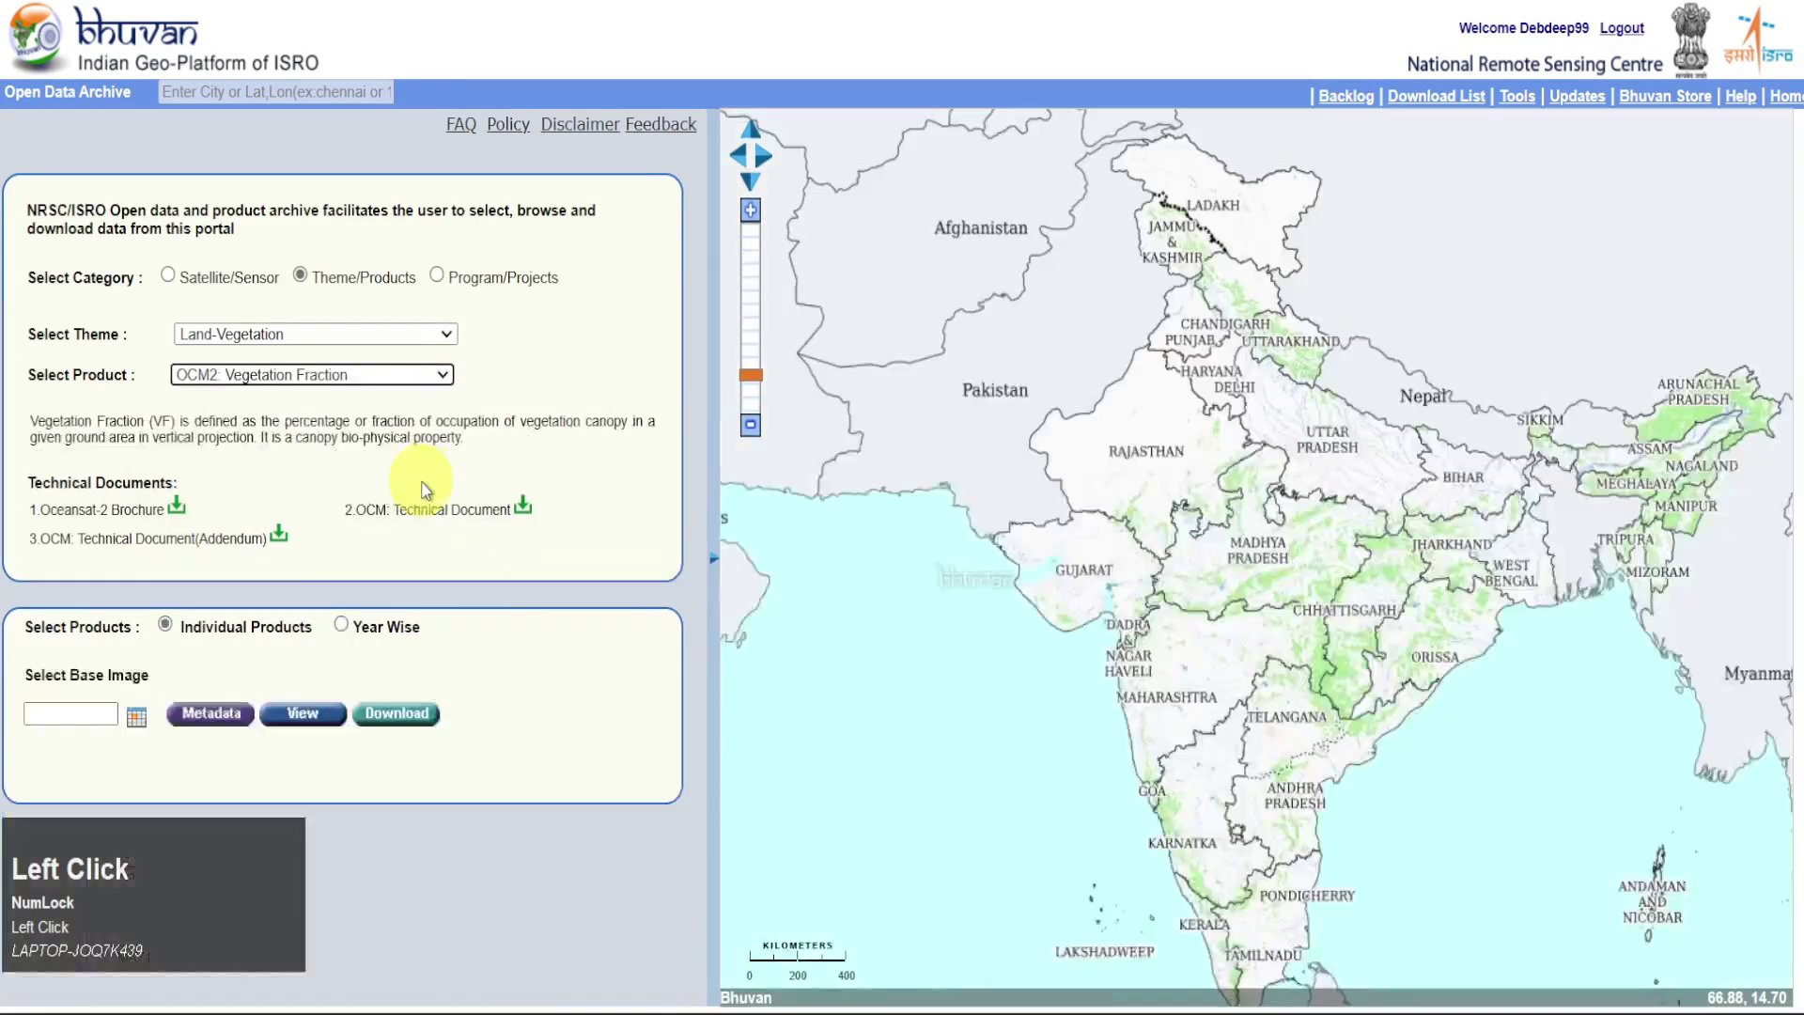
click(341, 626)
Pick 2020 and overlay JAN01to15-2020, then JAN16to31-2020 vegetation fraction
click(601, 627)
click(594, 700)
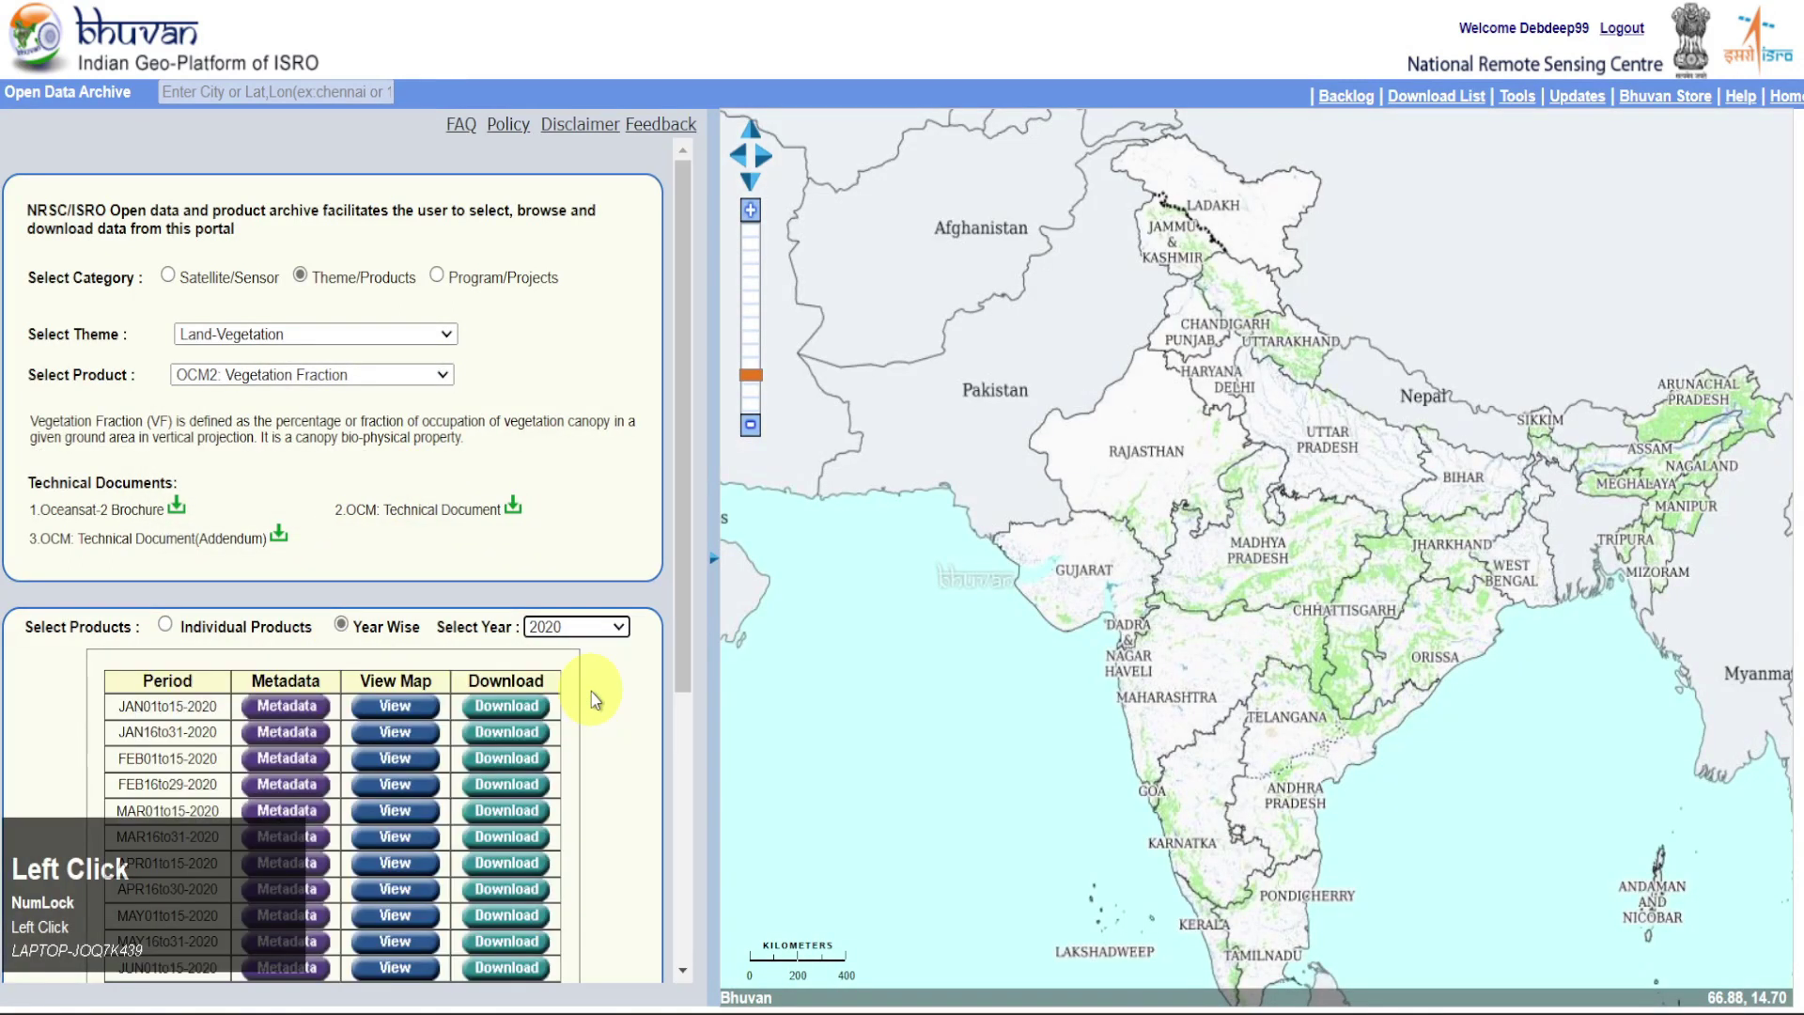
click(399, 707)
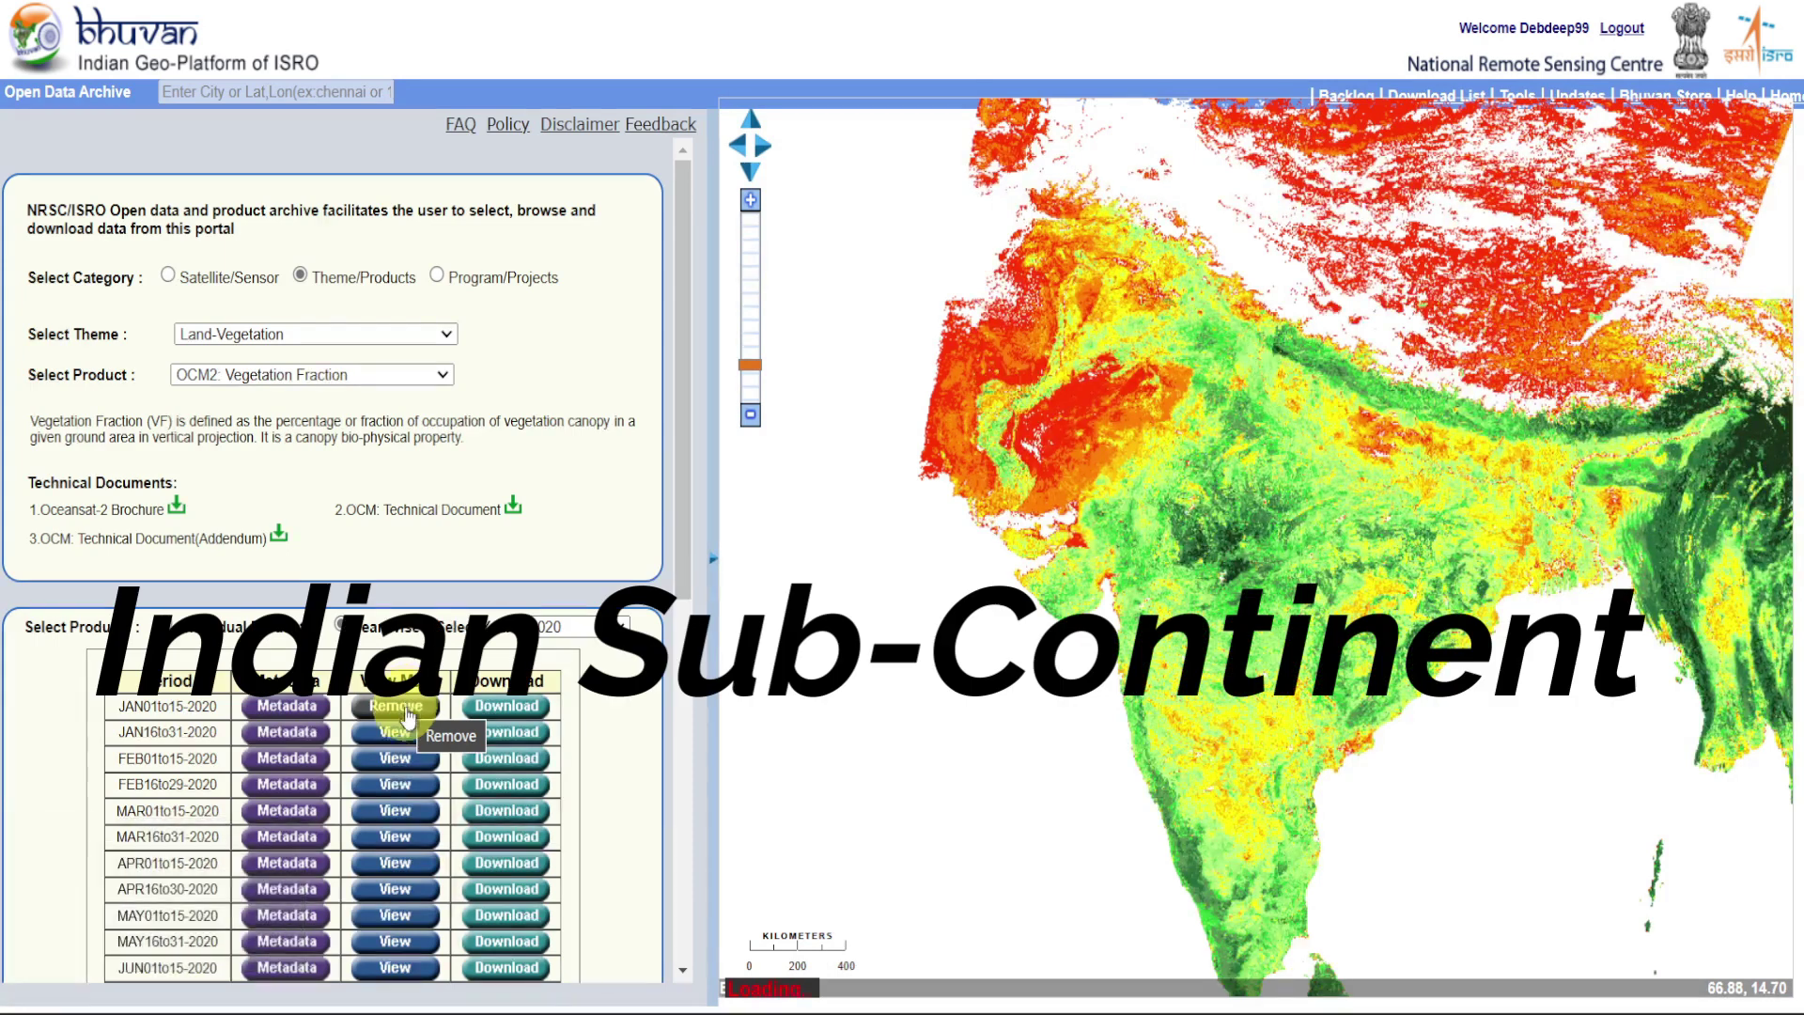
click(404, 731)
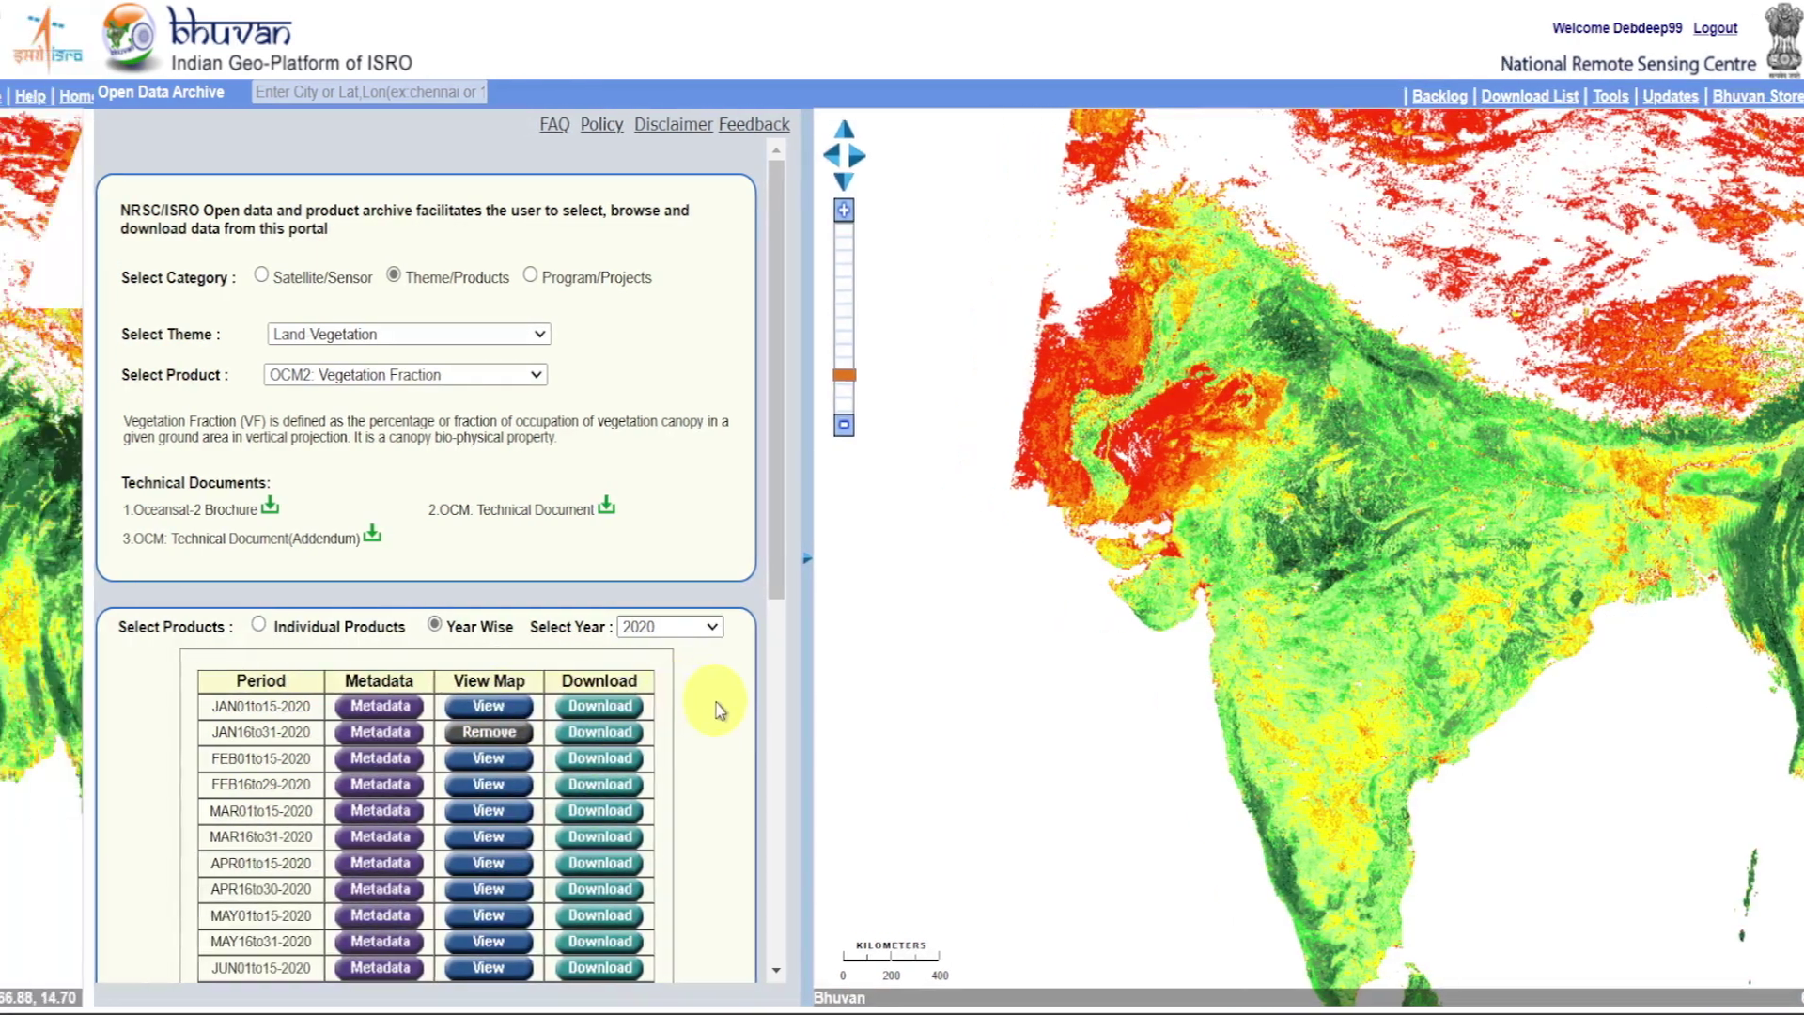
click(622, 709)
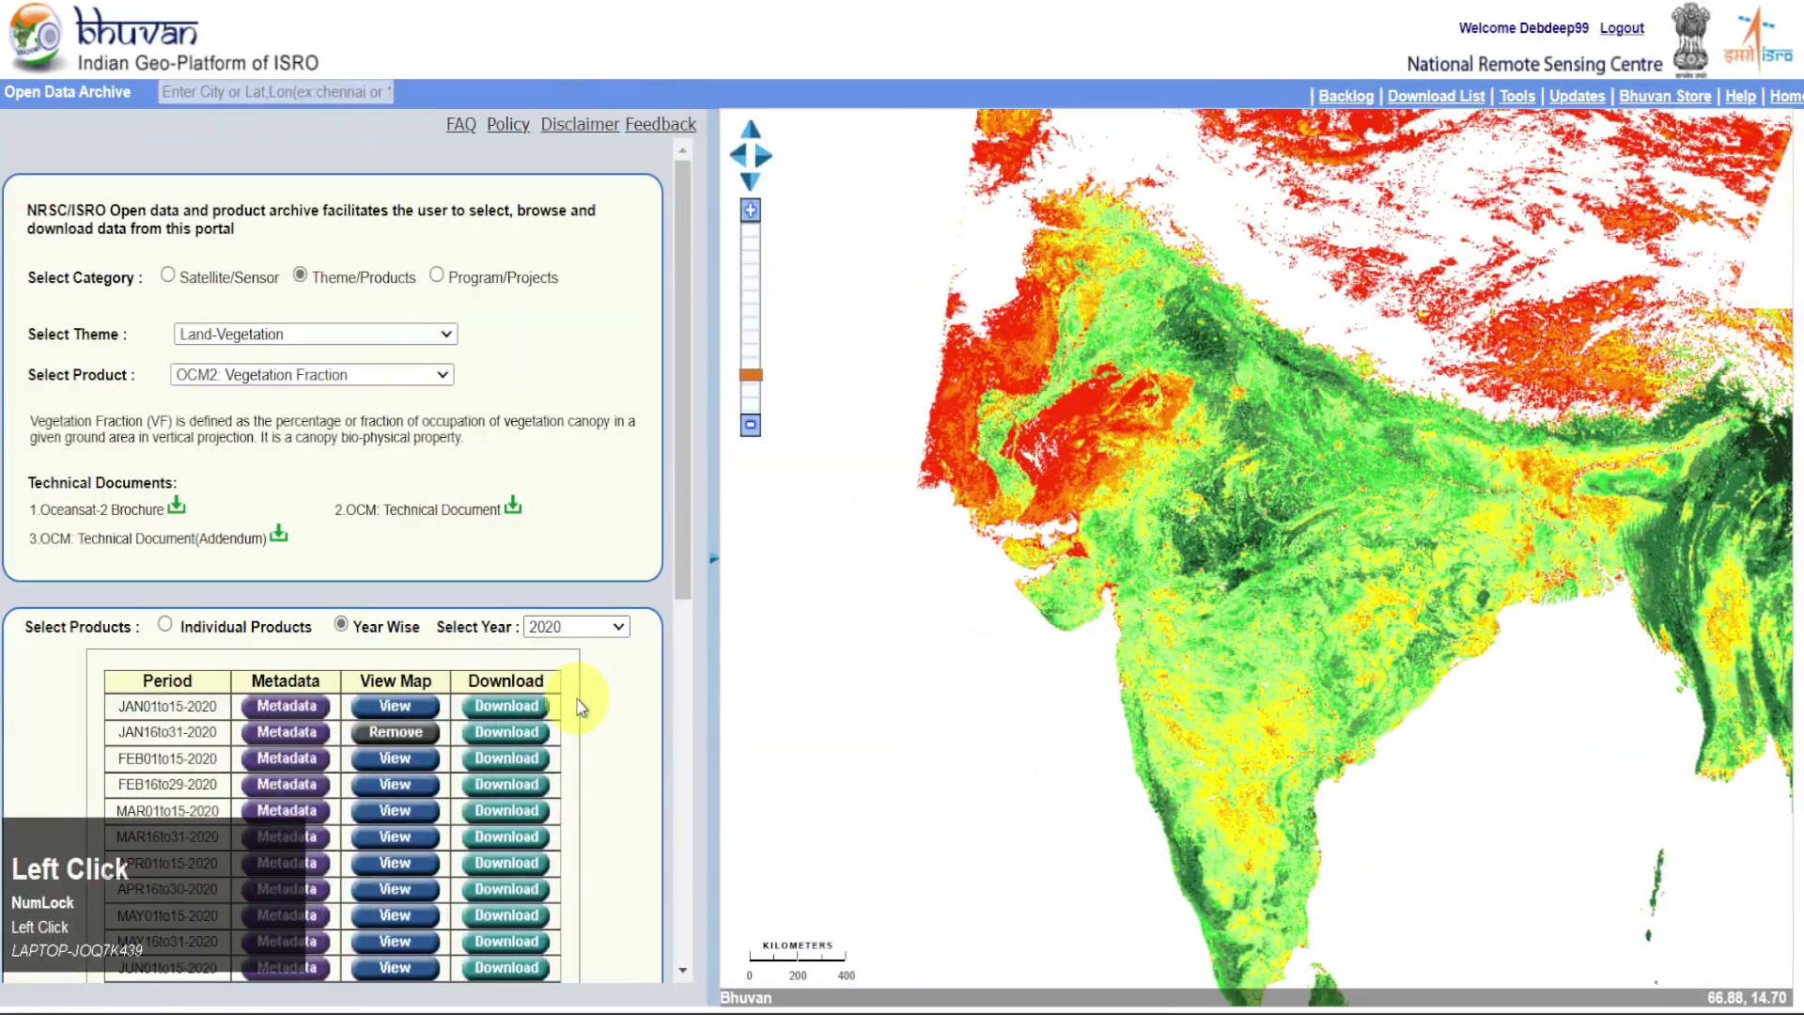
click(429, 342)
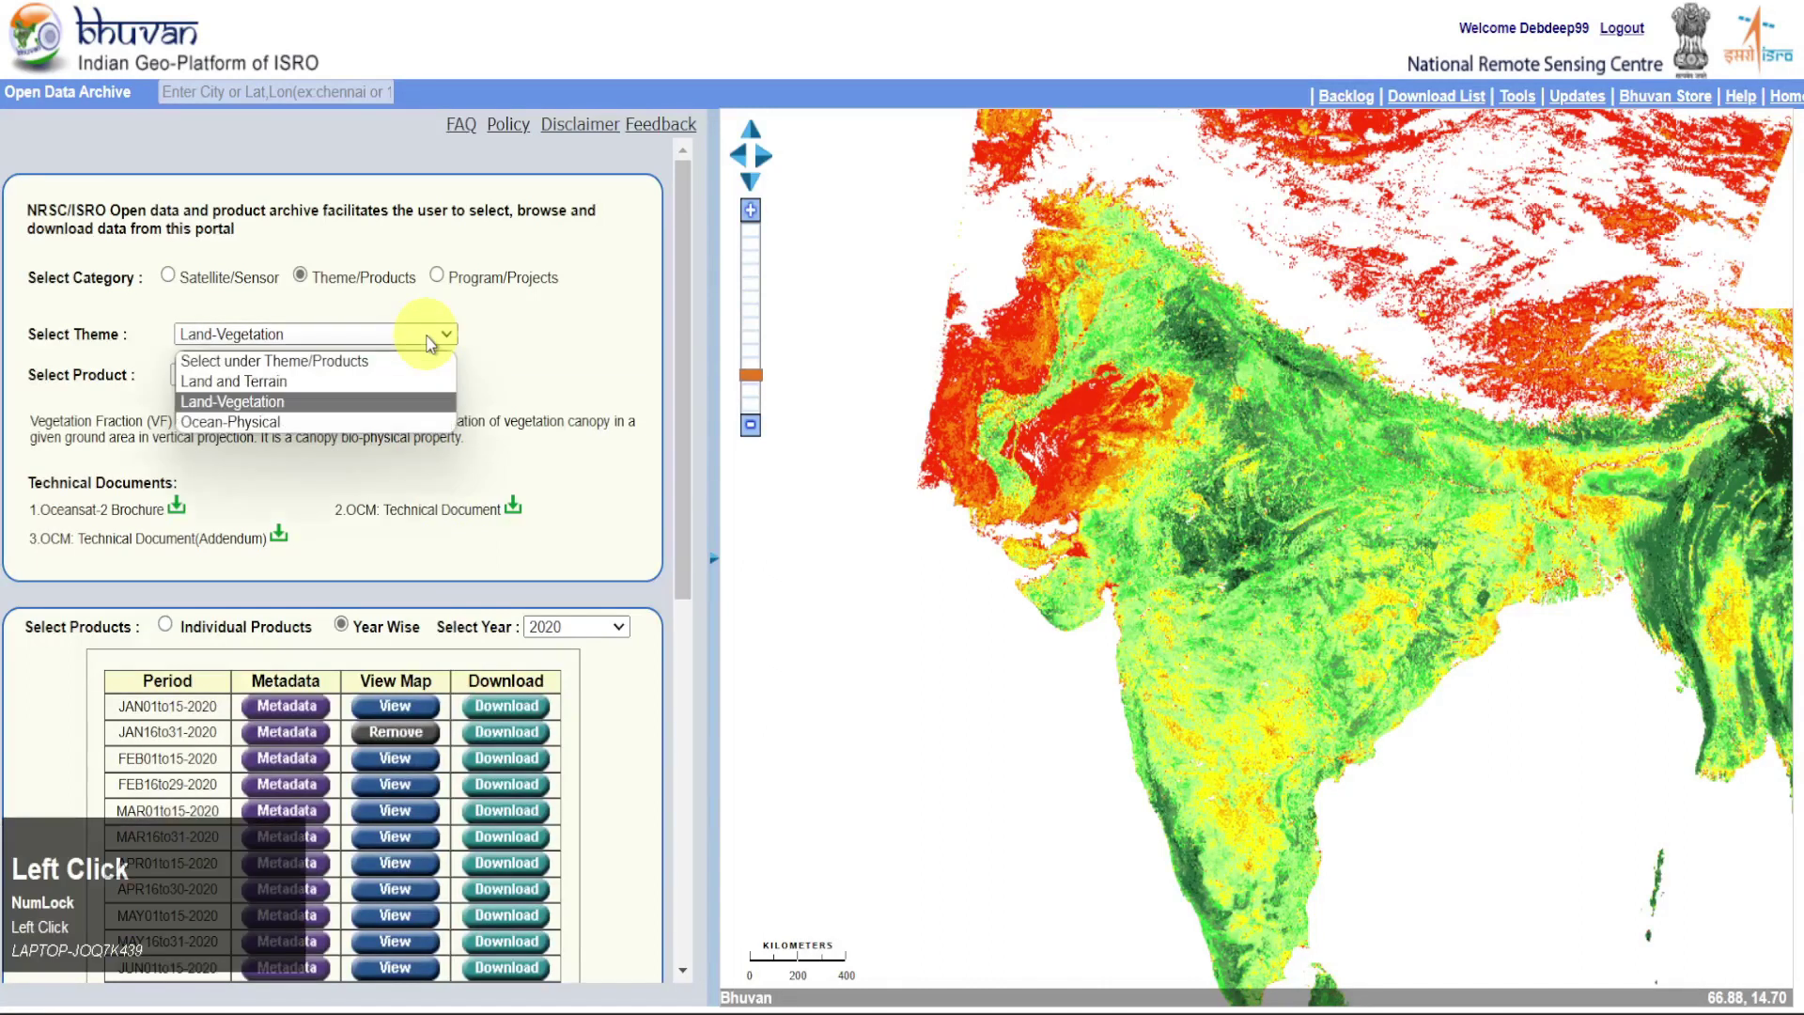
Select Ocean-Physical and Daily Ocean Heat Content of 700m Layer, keeping Individual Products
click(415, 422)
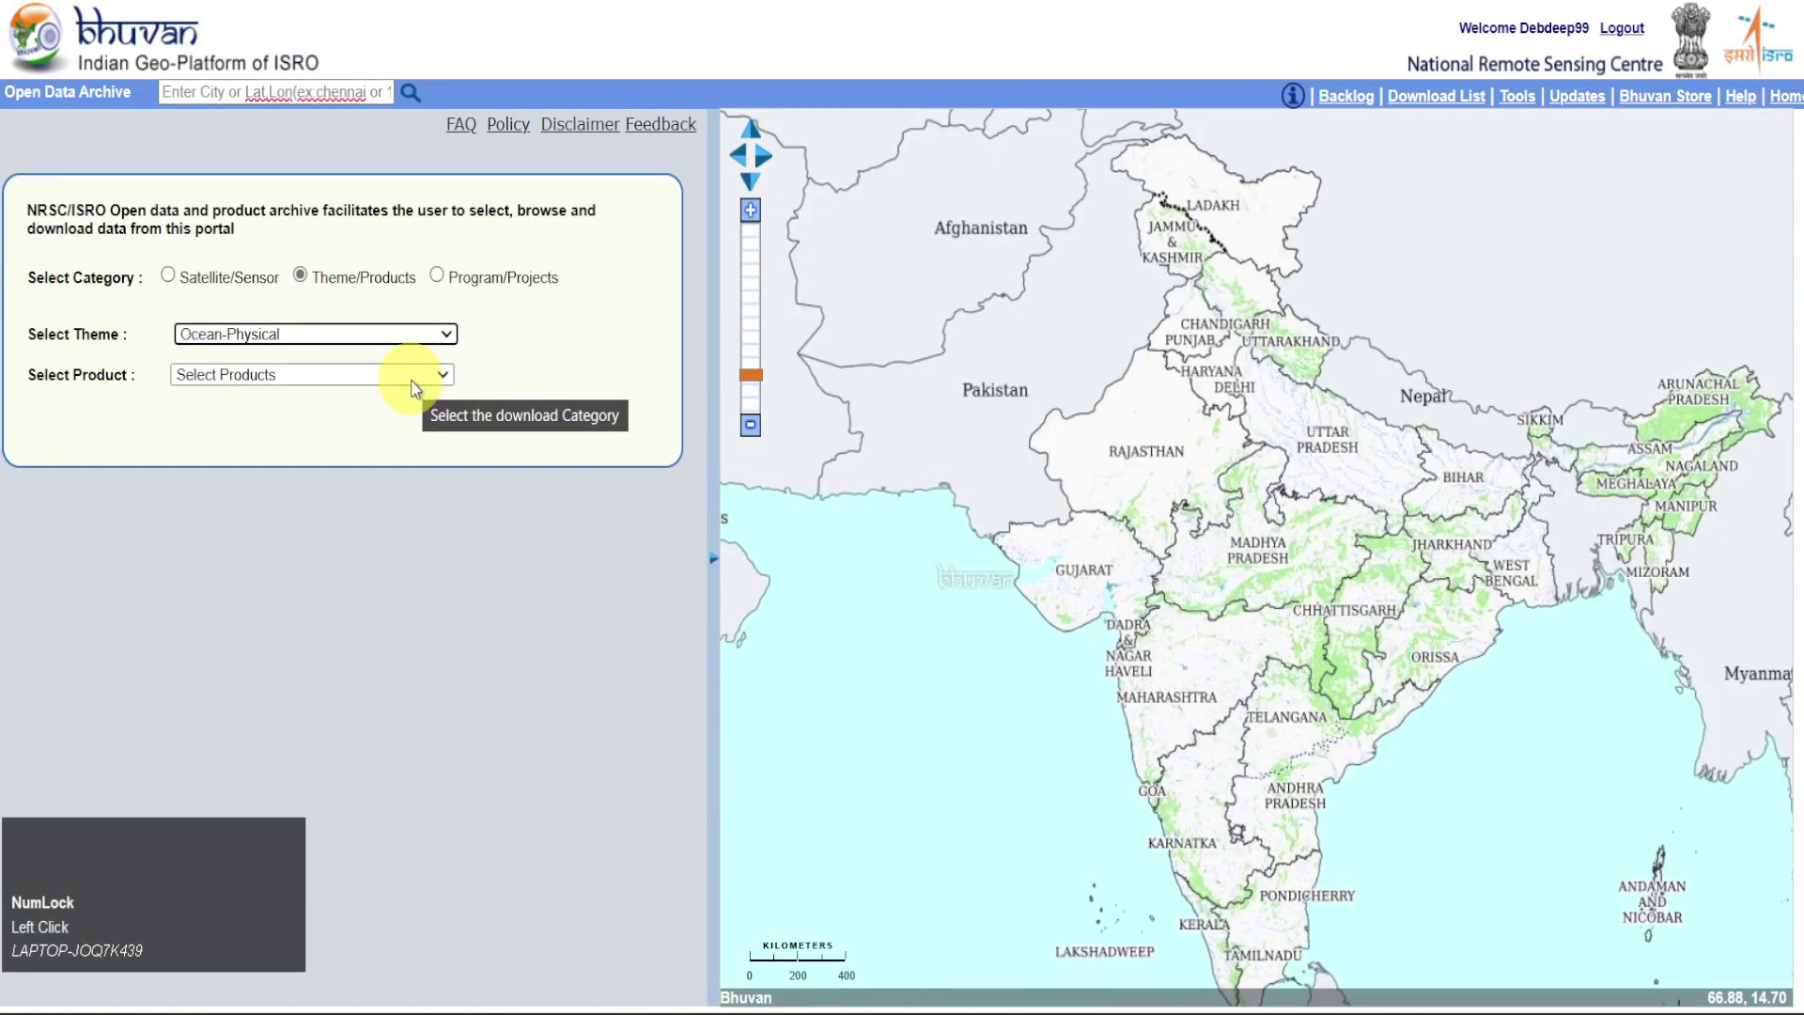
click(413, 387)
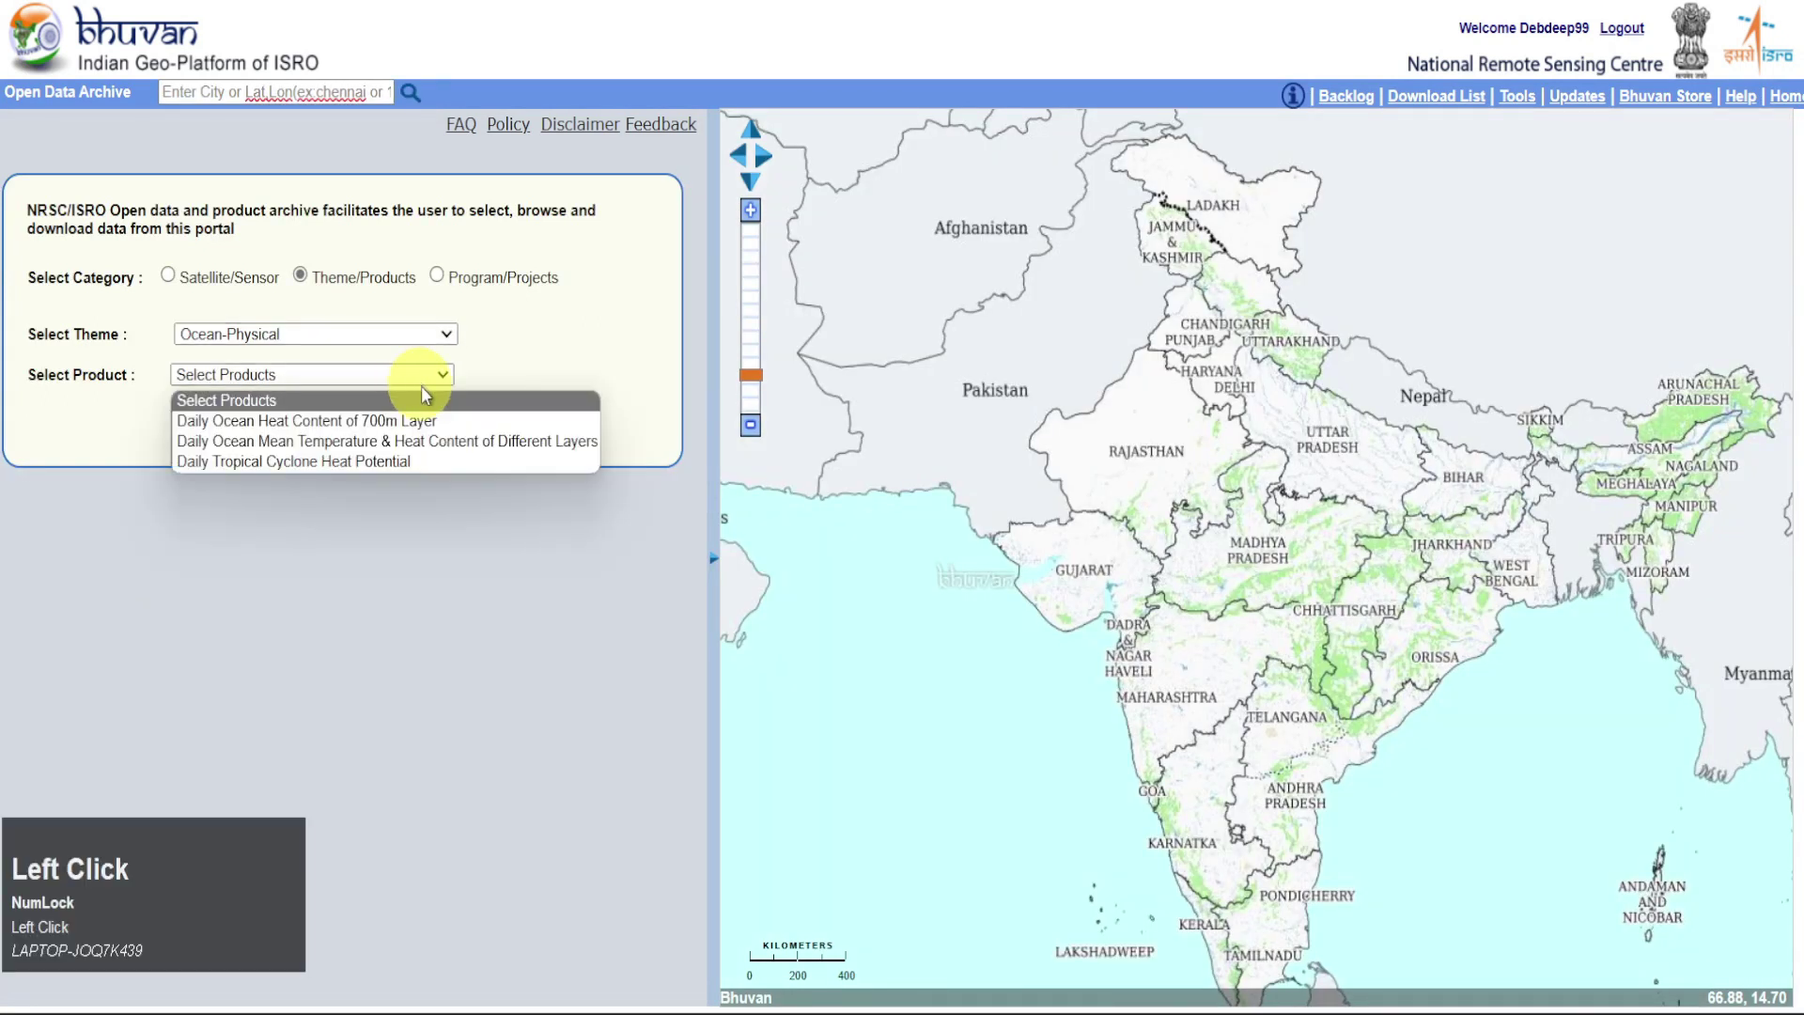
click(473, 423)
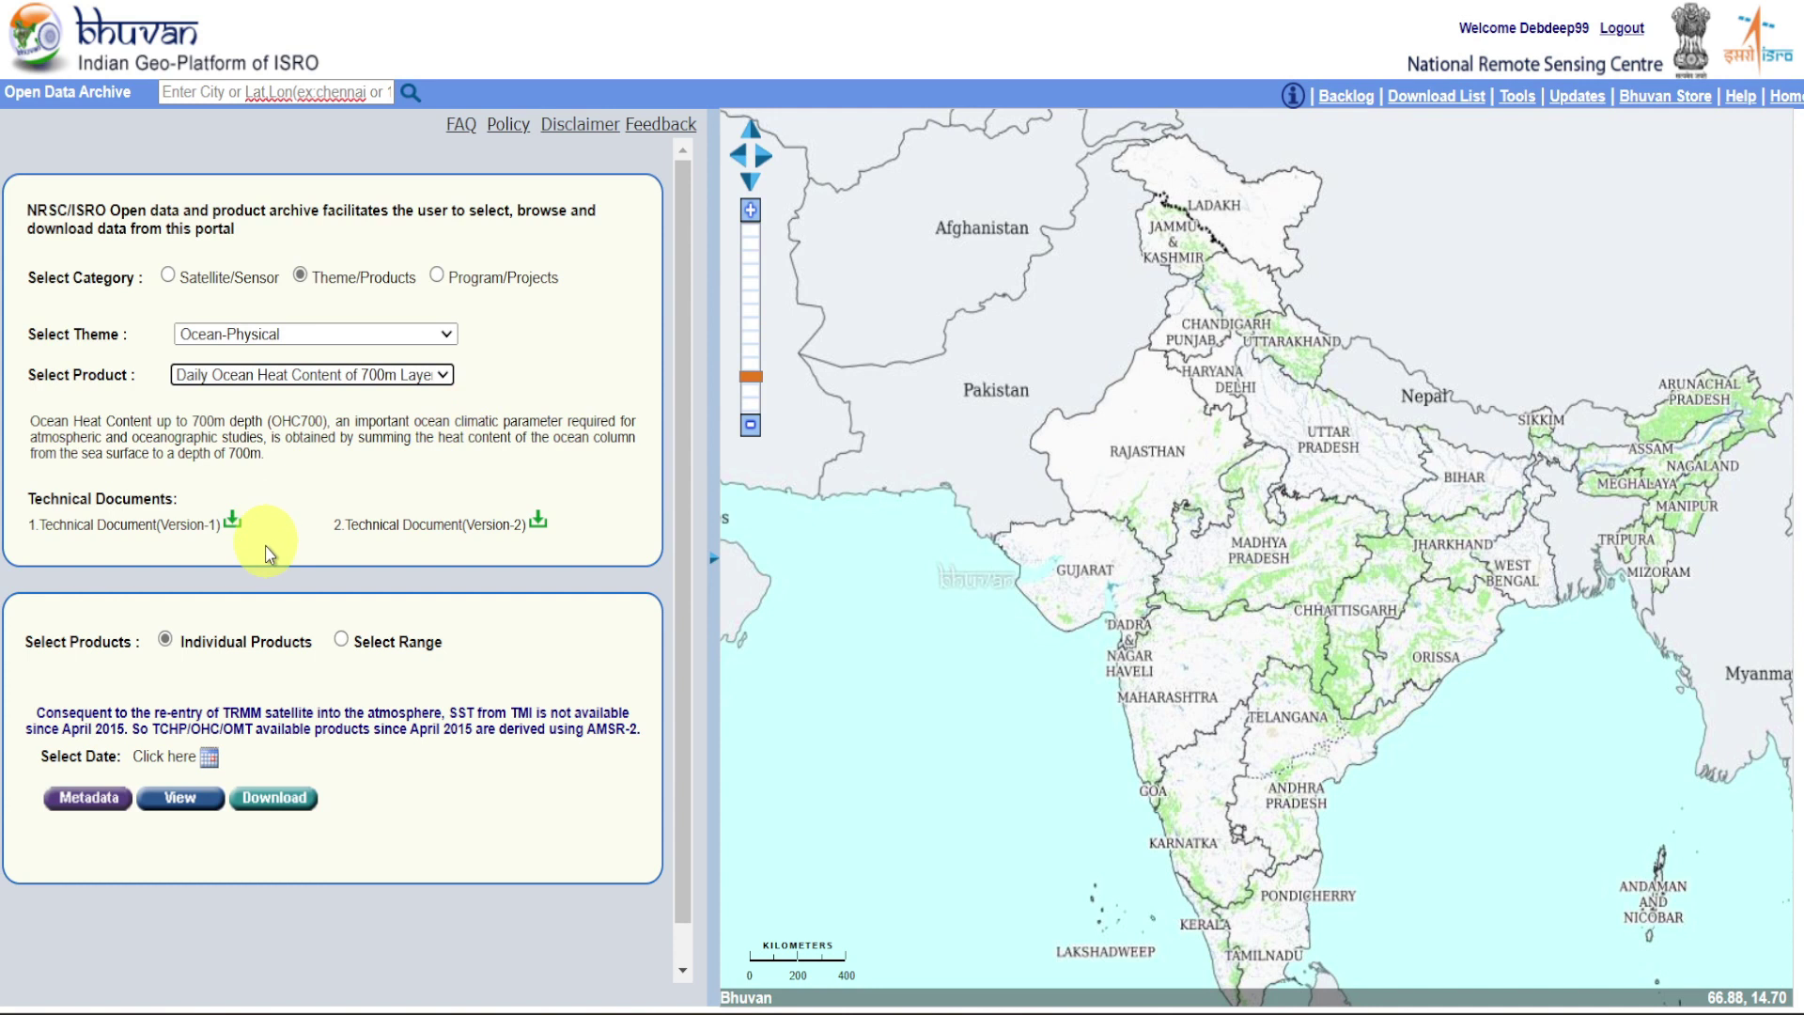
click(348, 648)
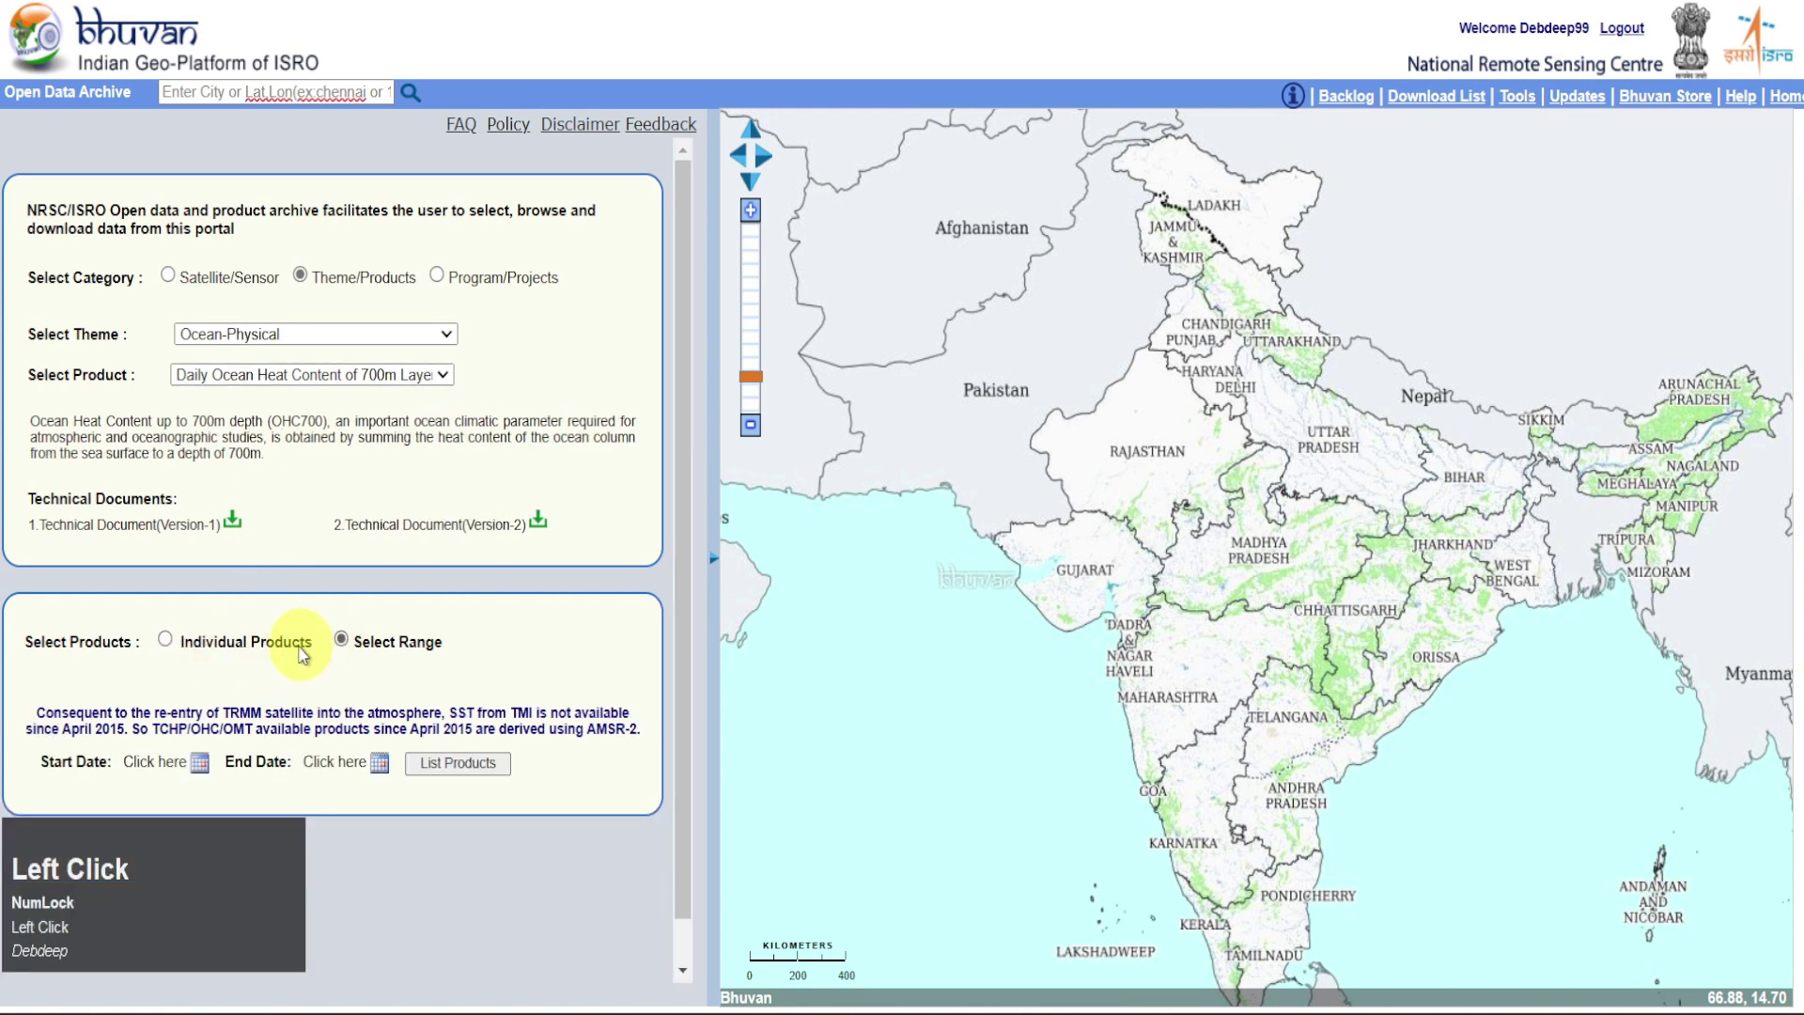
click(165, 642)
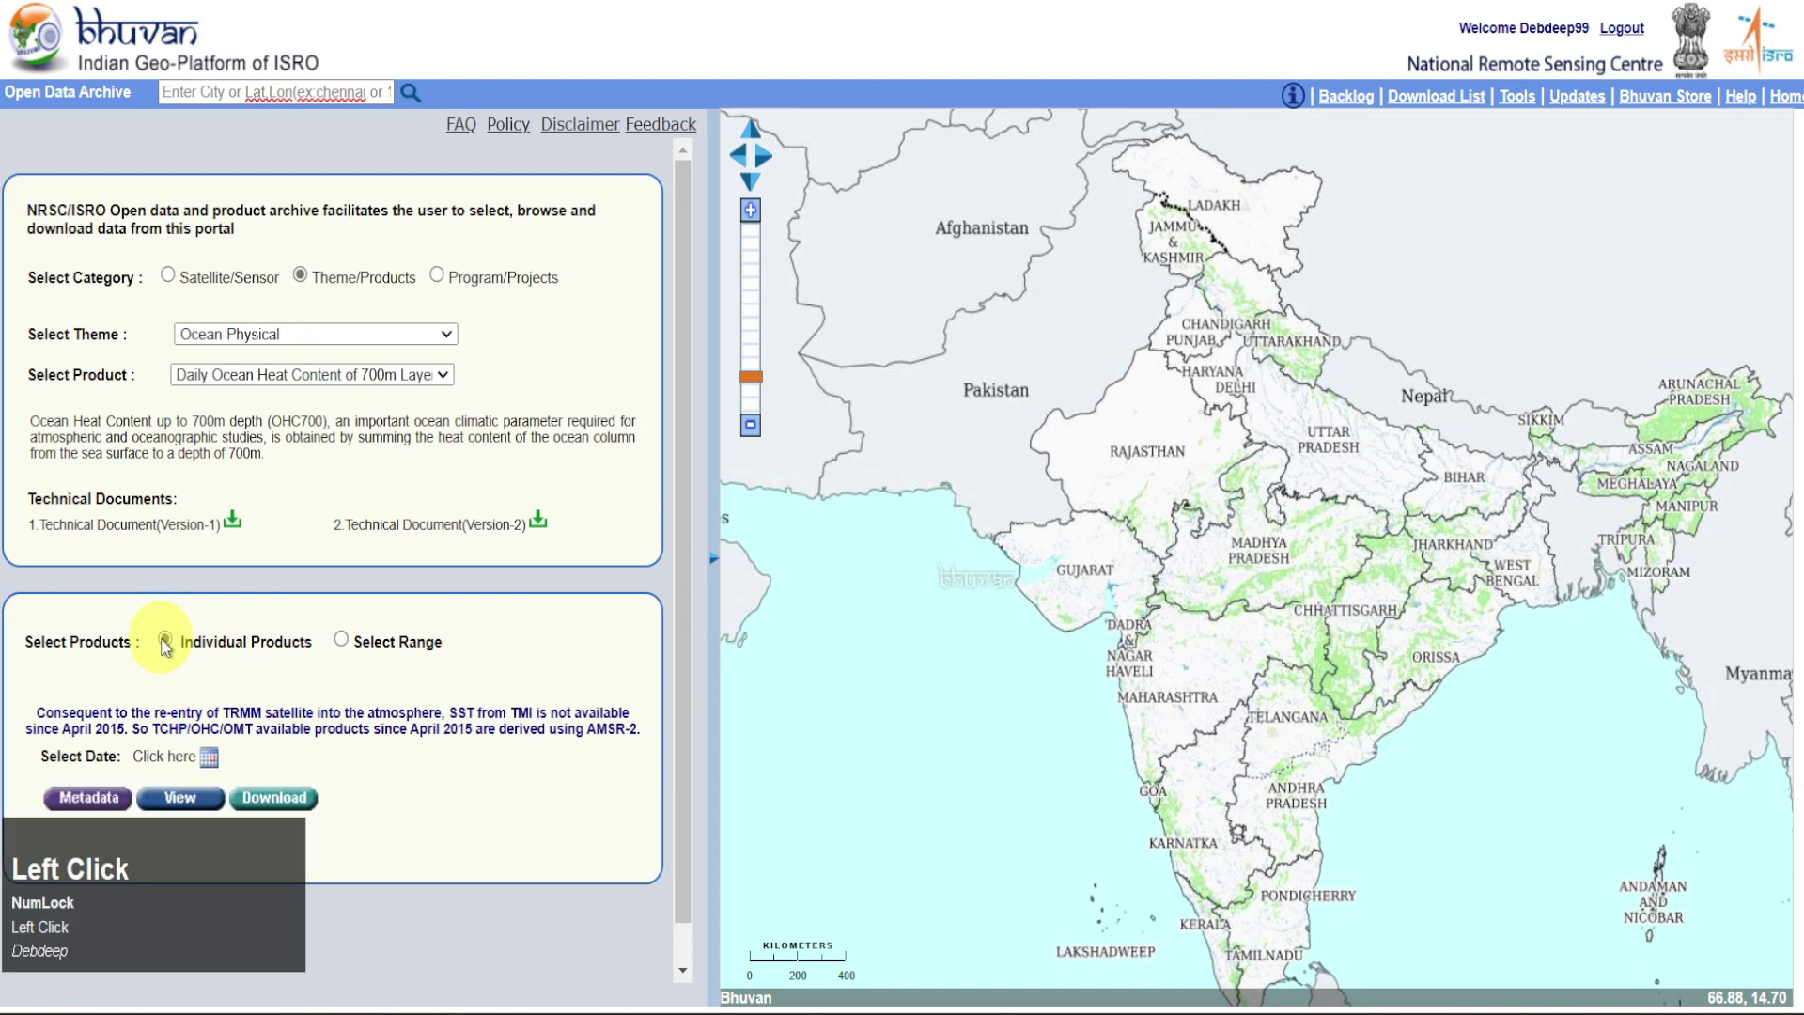
Show the OHC700 heat content chart for January 1, 2014
click(215, 769)
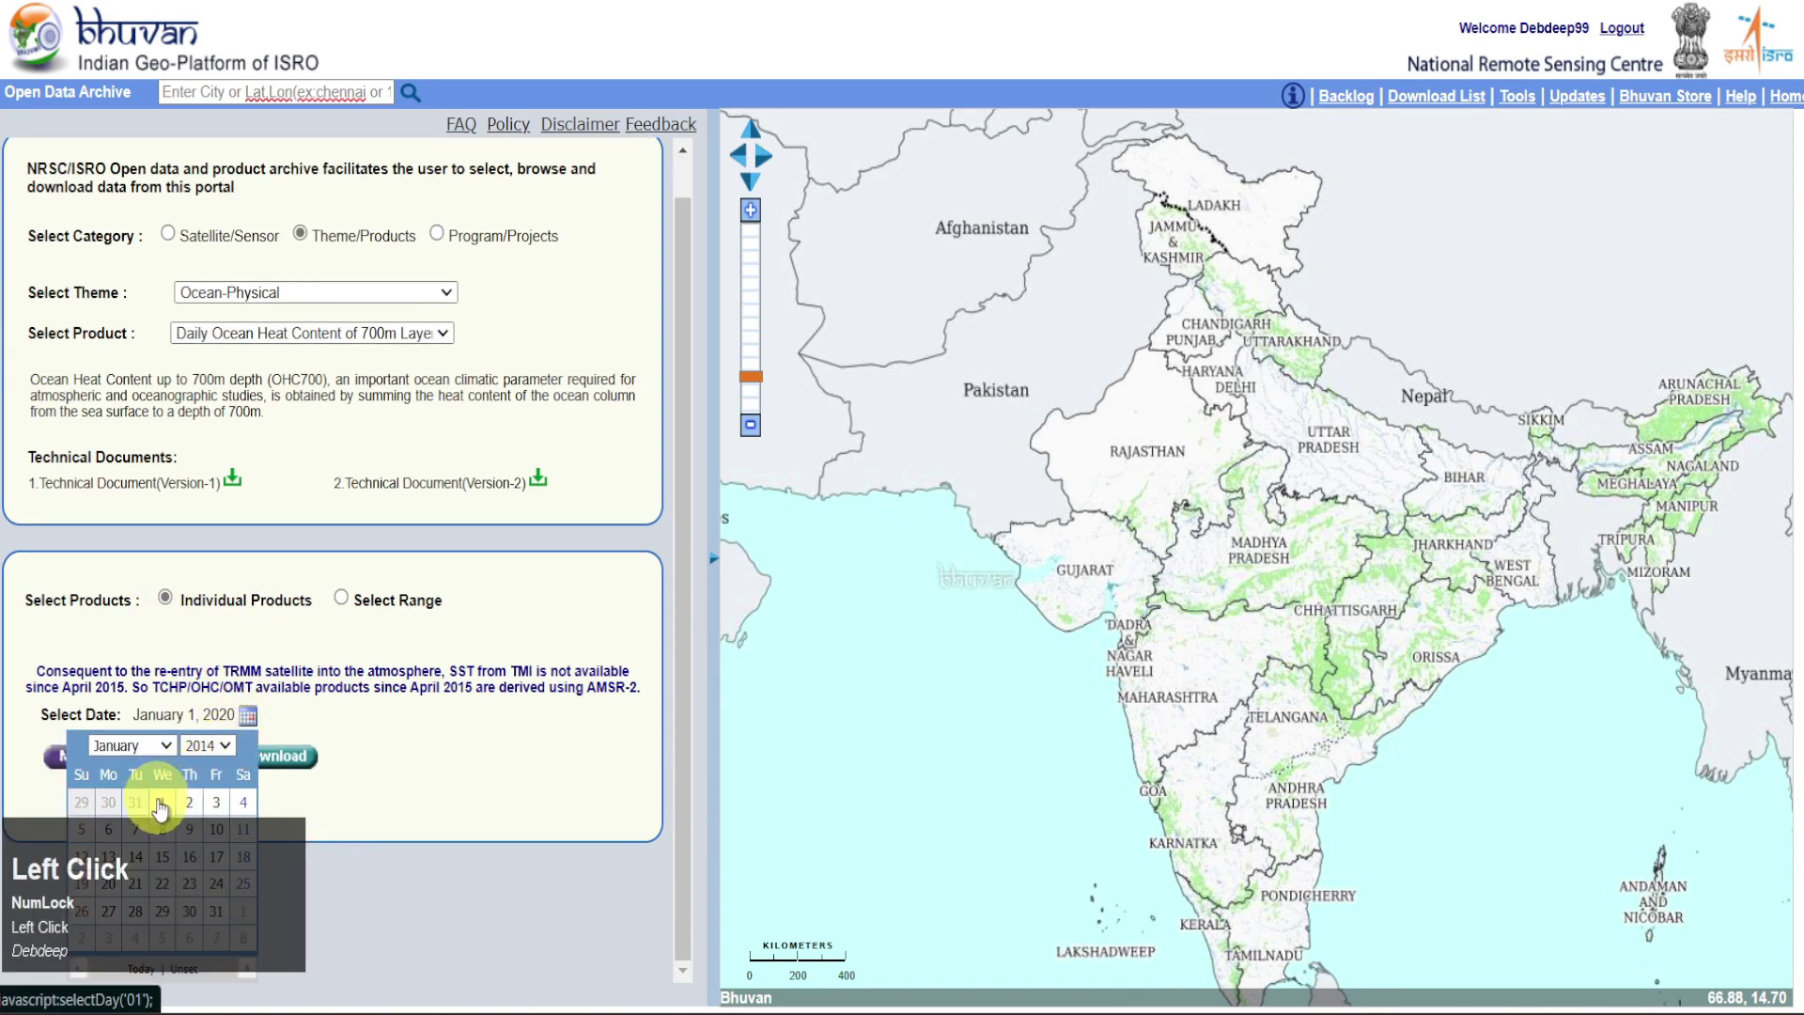
click(161, 801)
click(181, 757)
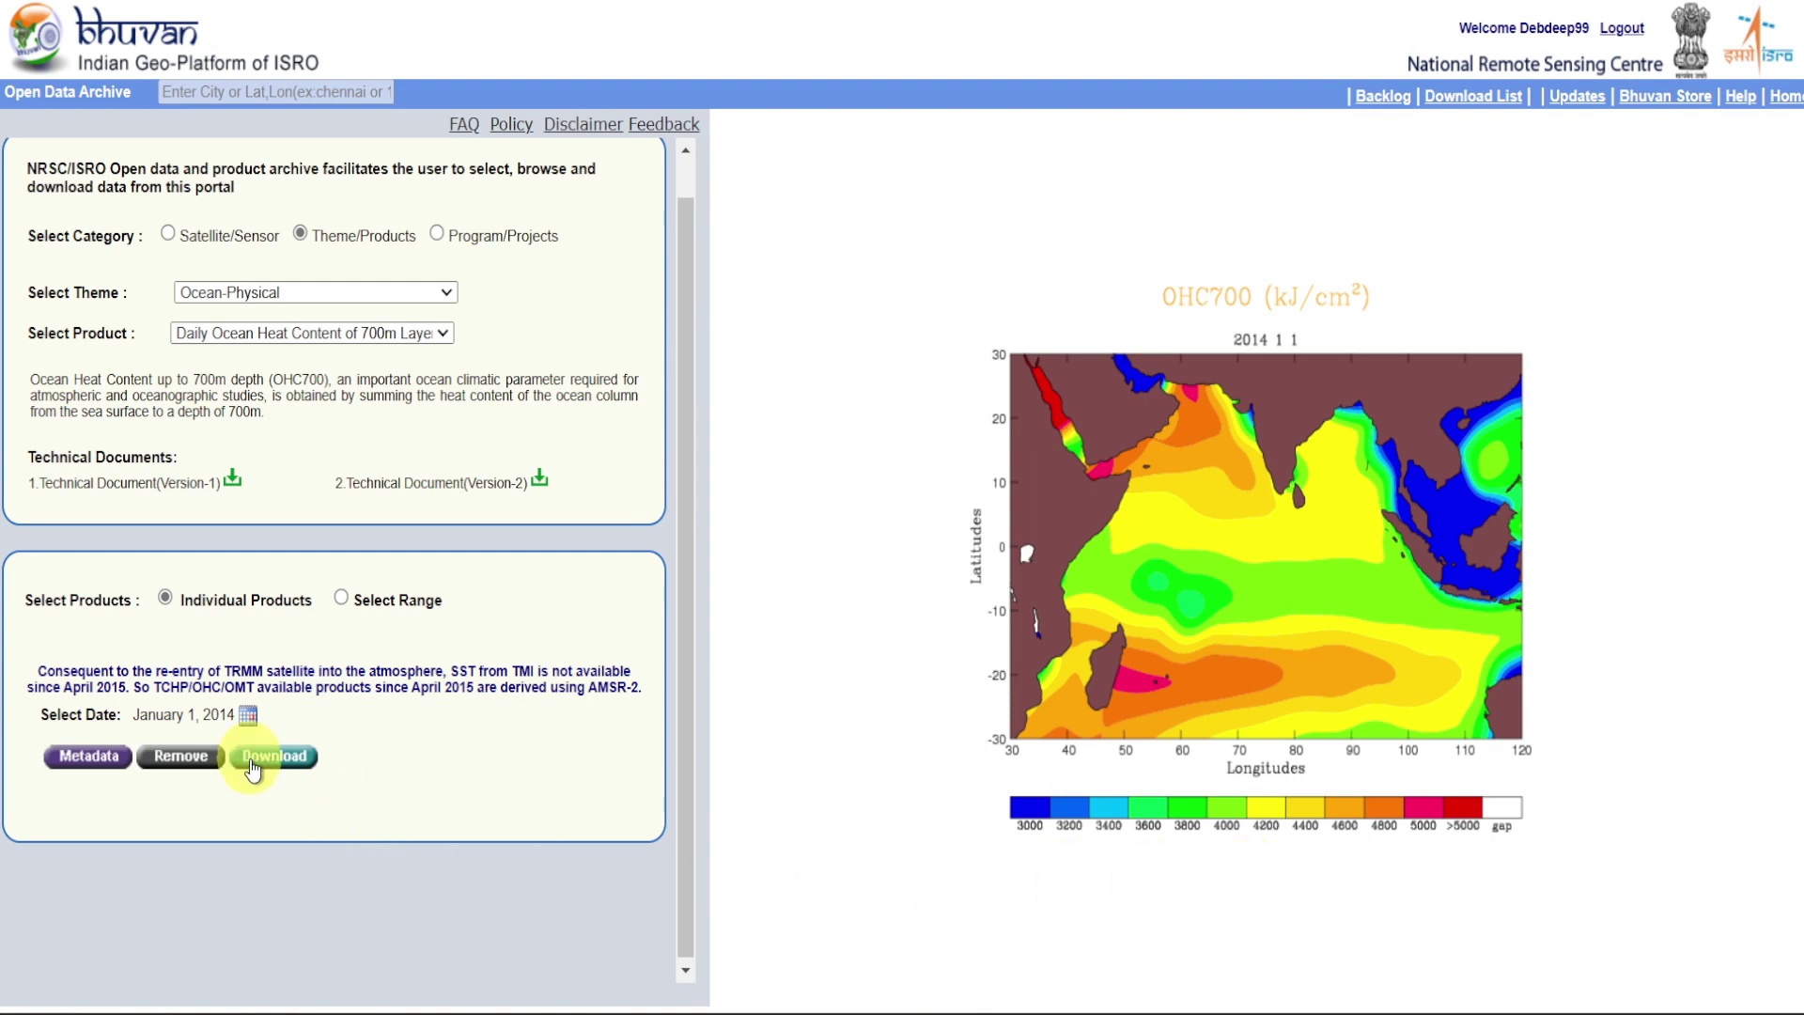
click(443, 334)
Select the Daily Ocean Mean Temperature & Heat Content product and set its date to January 1, 2014
click(404, 401)
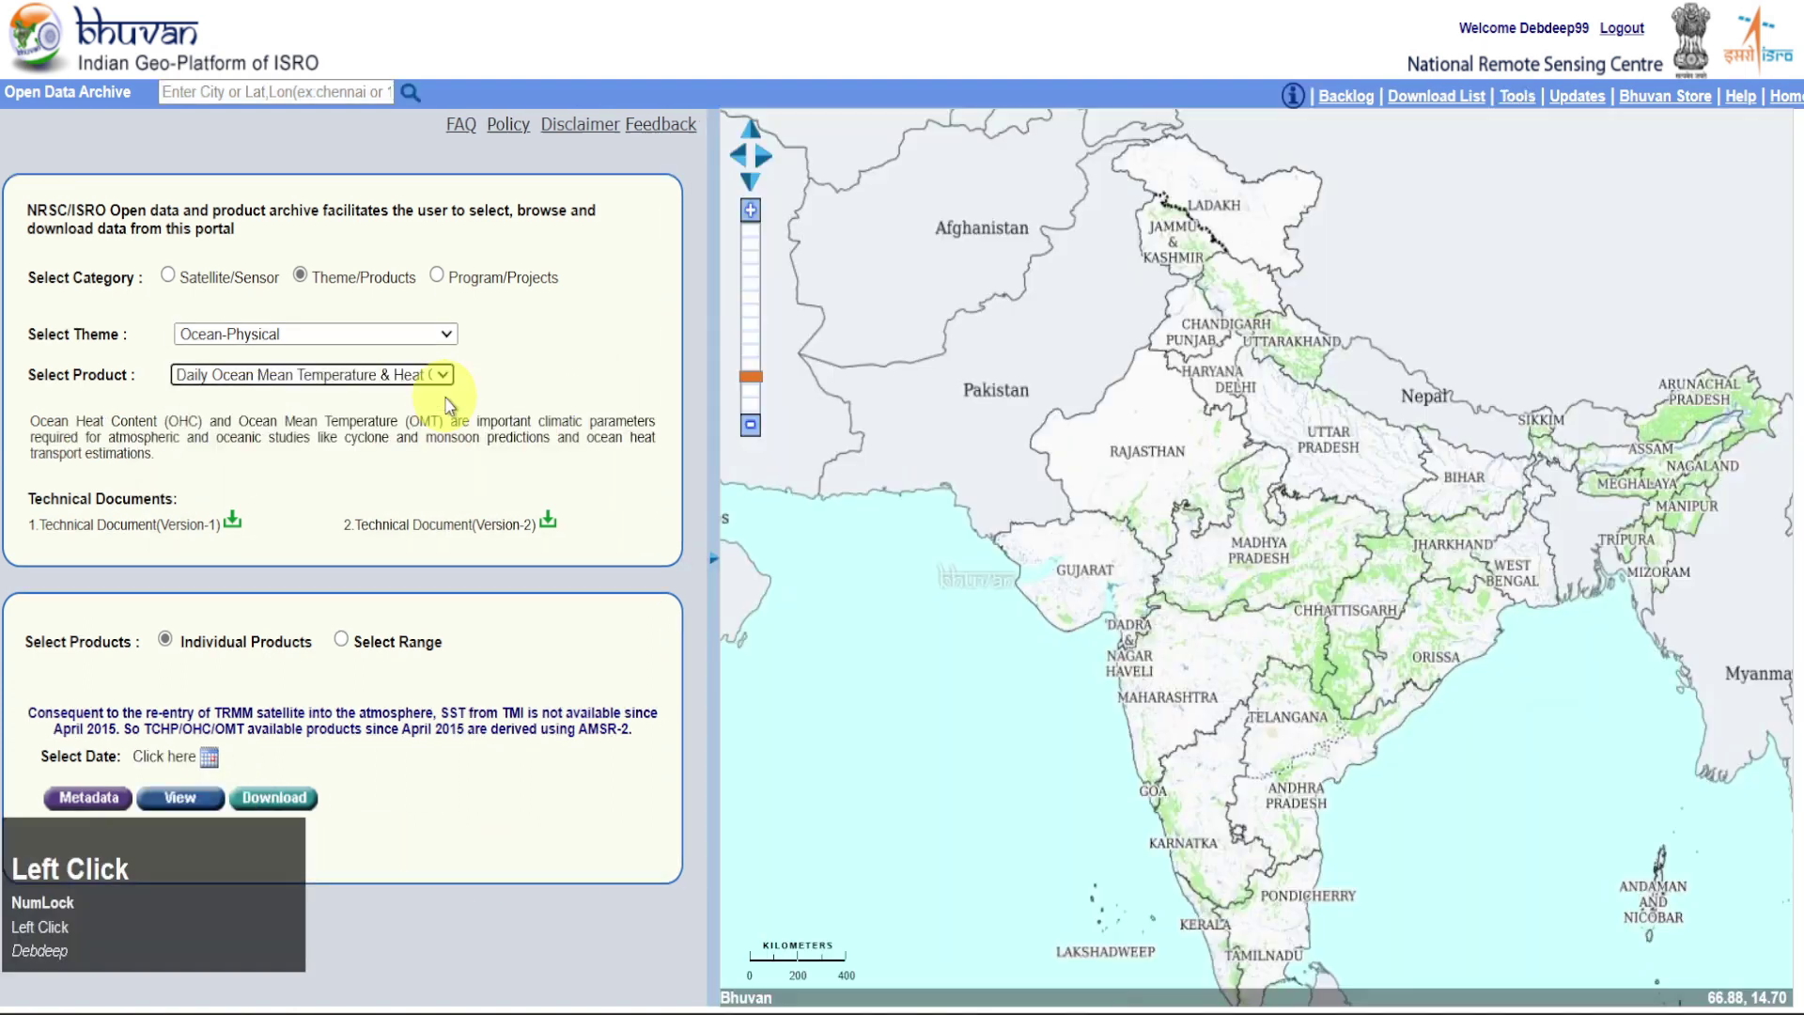
click(210, 761)
click(179, 782)
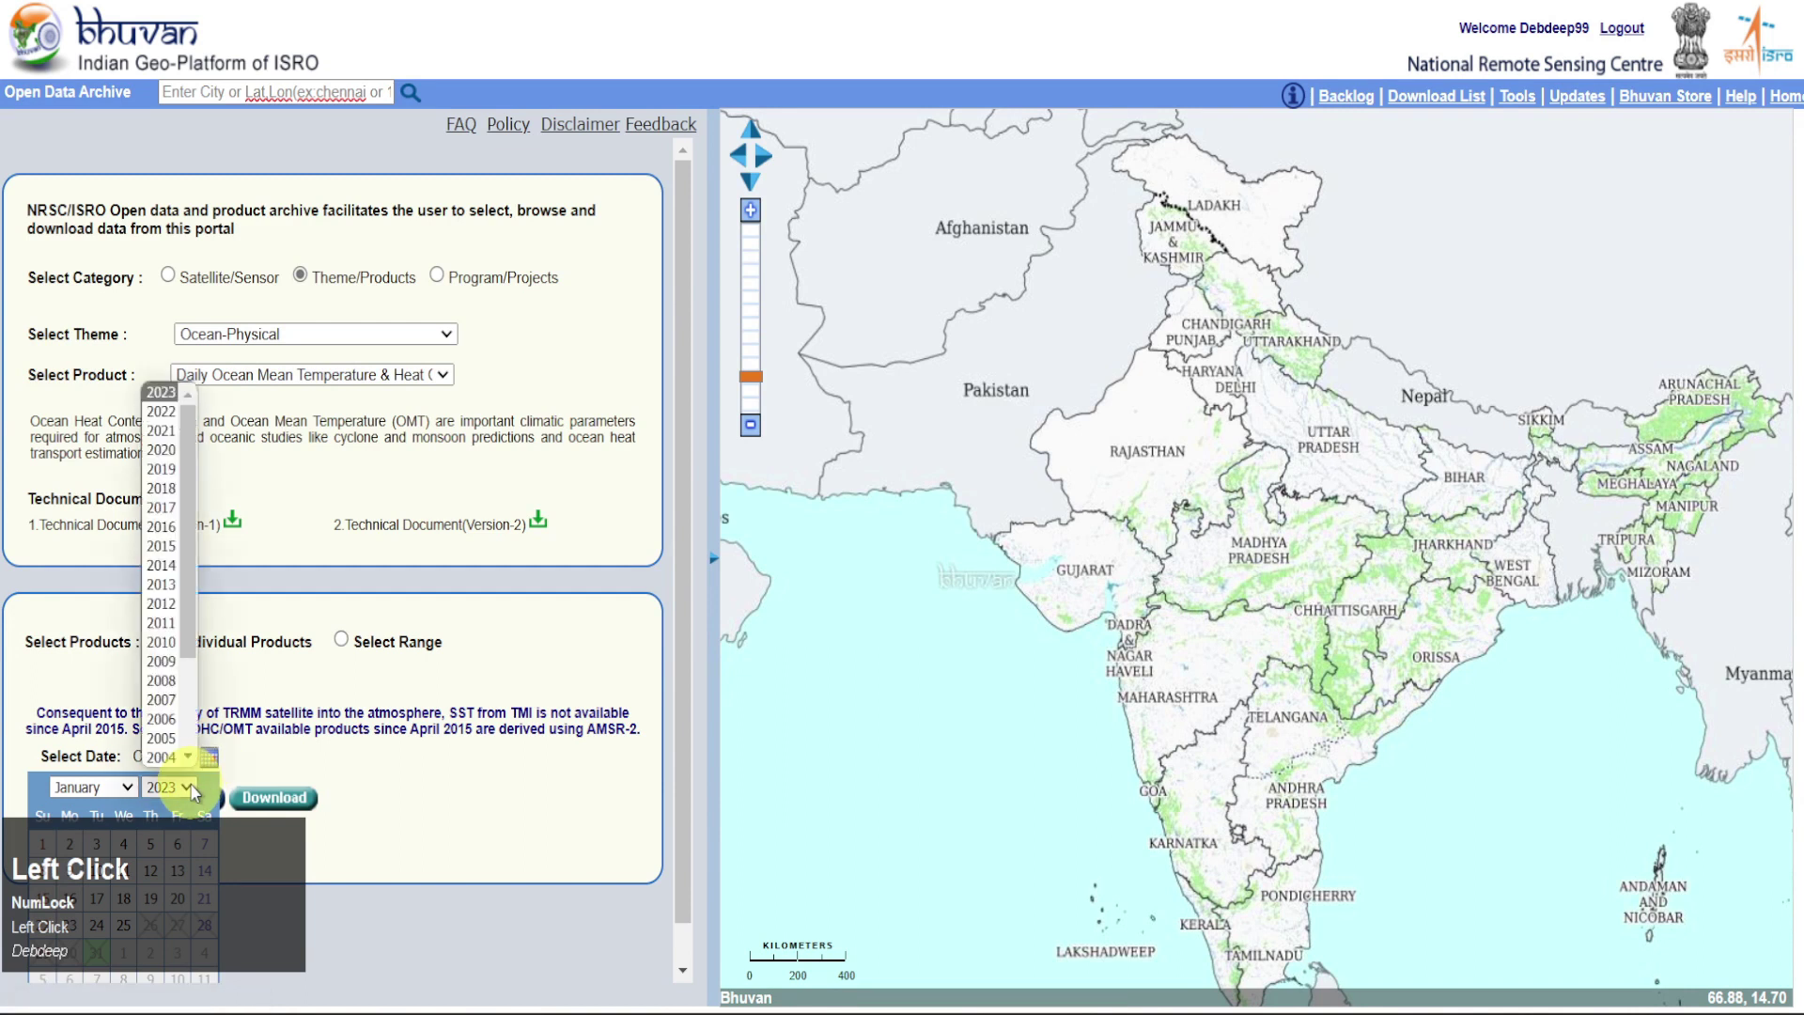
click(169, 566)
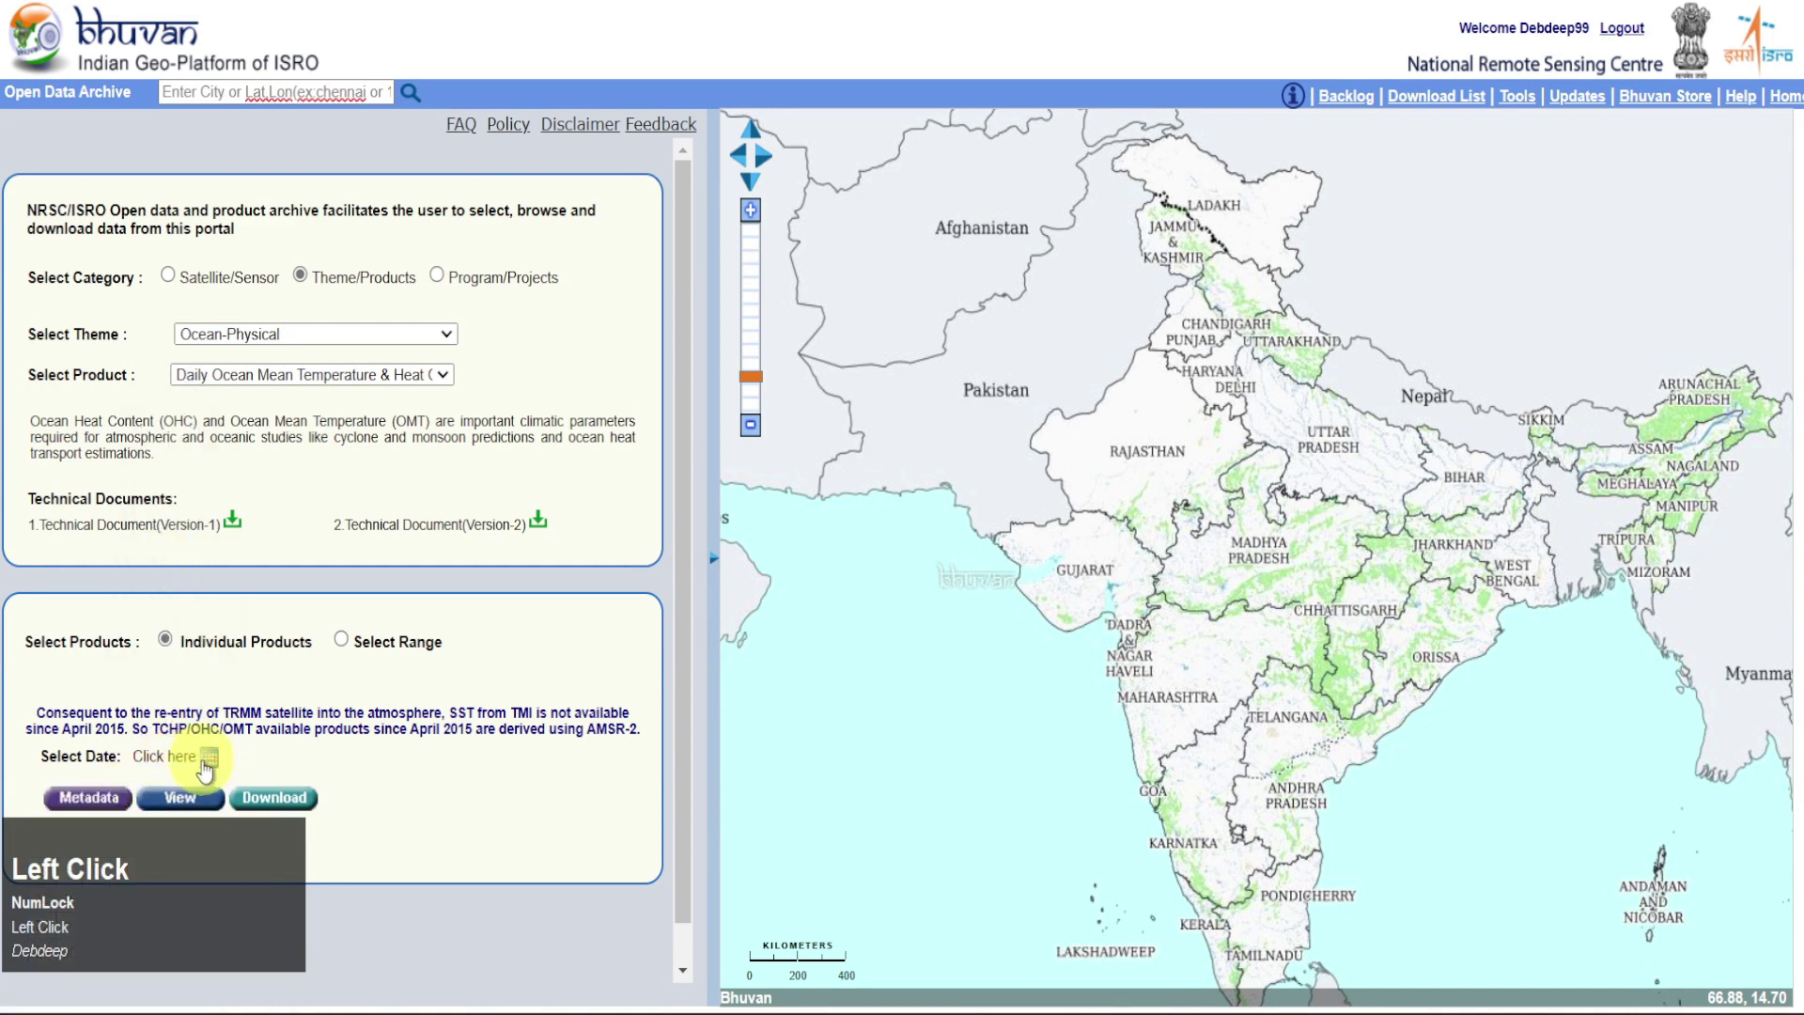
click(207, 760)
click(123, 851)
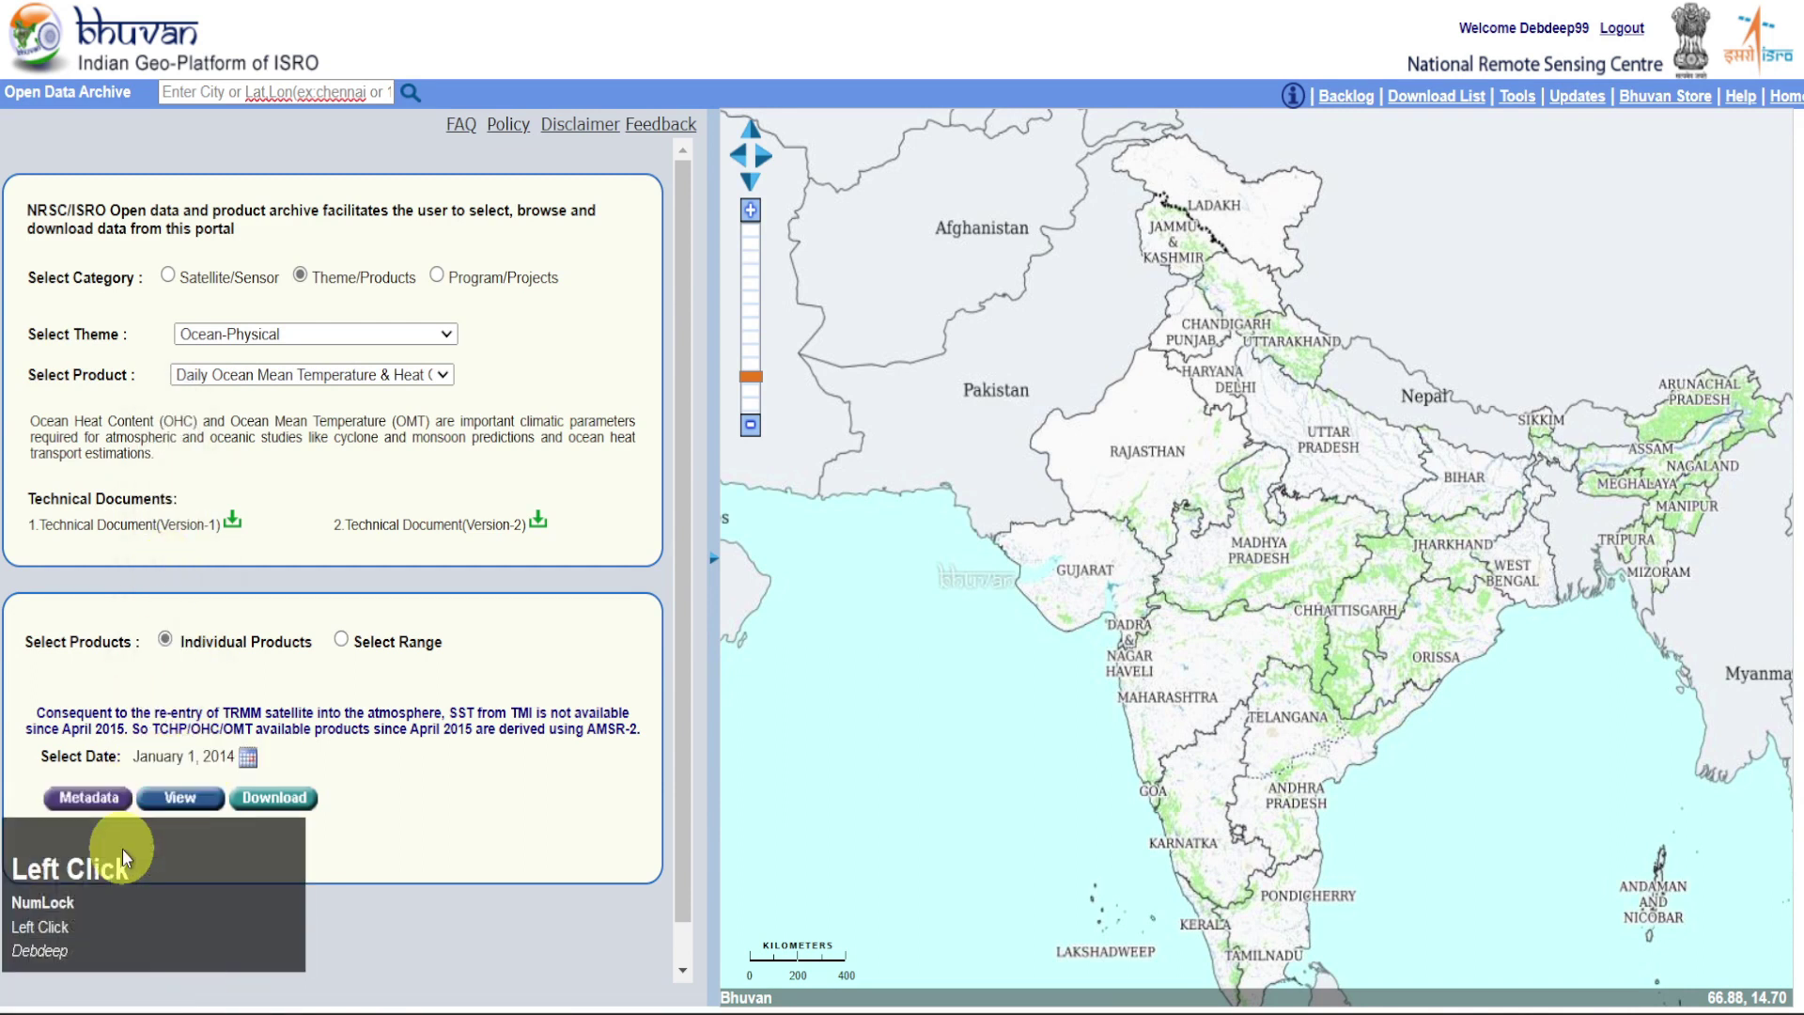
View the OMT, OHC and TCHP charts, then pick the Daily Tropical Cyclone Heat Potential product
click(180, 801)
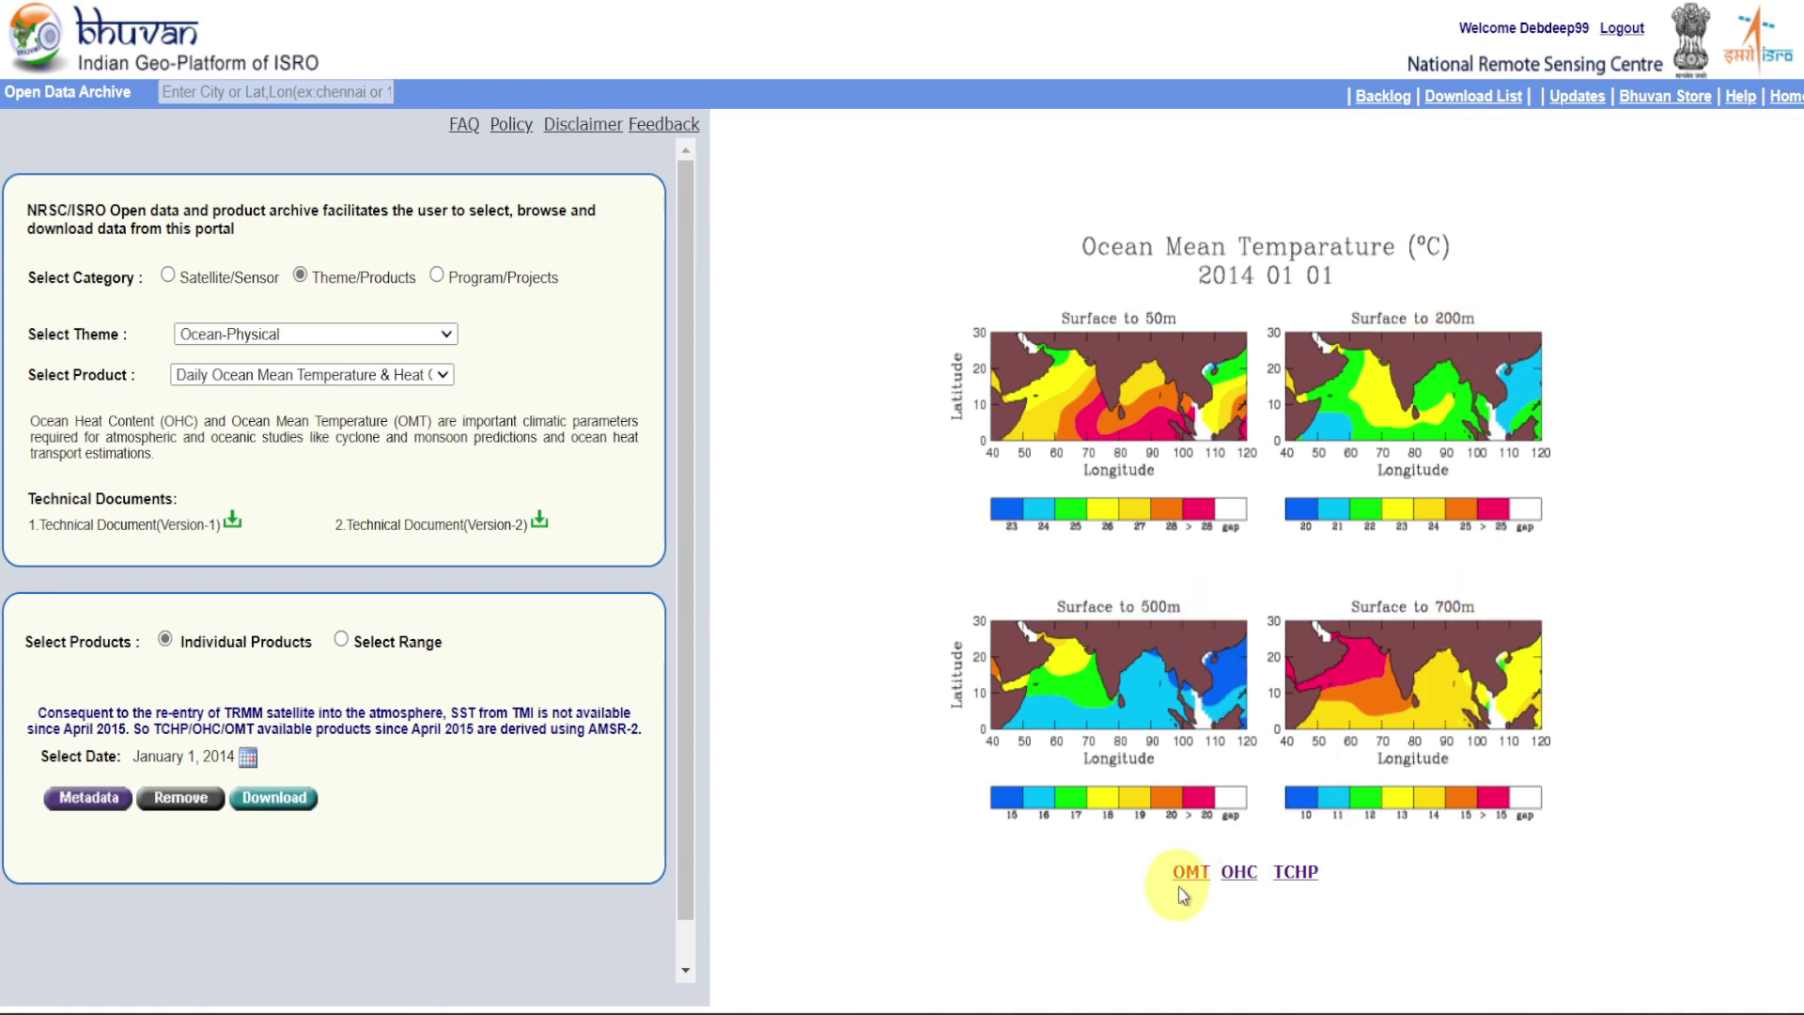
click(1238, 874)
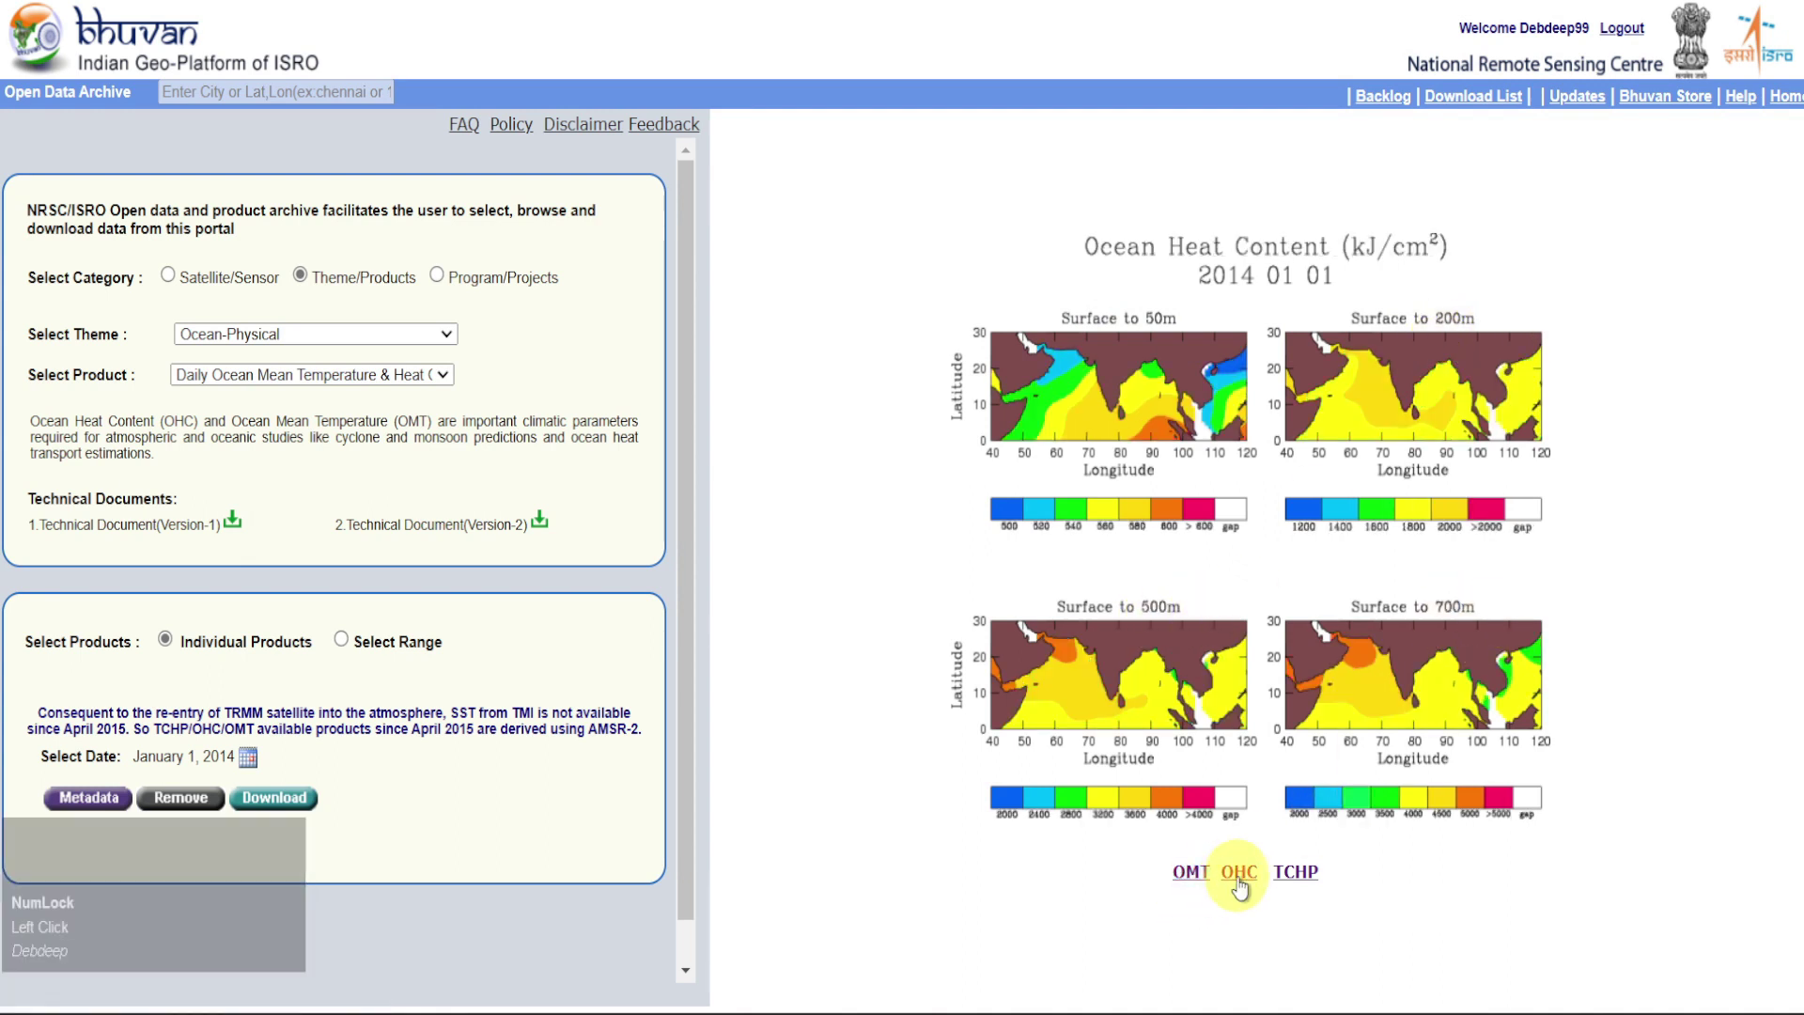
click(1295, 872)
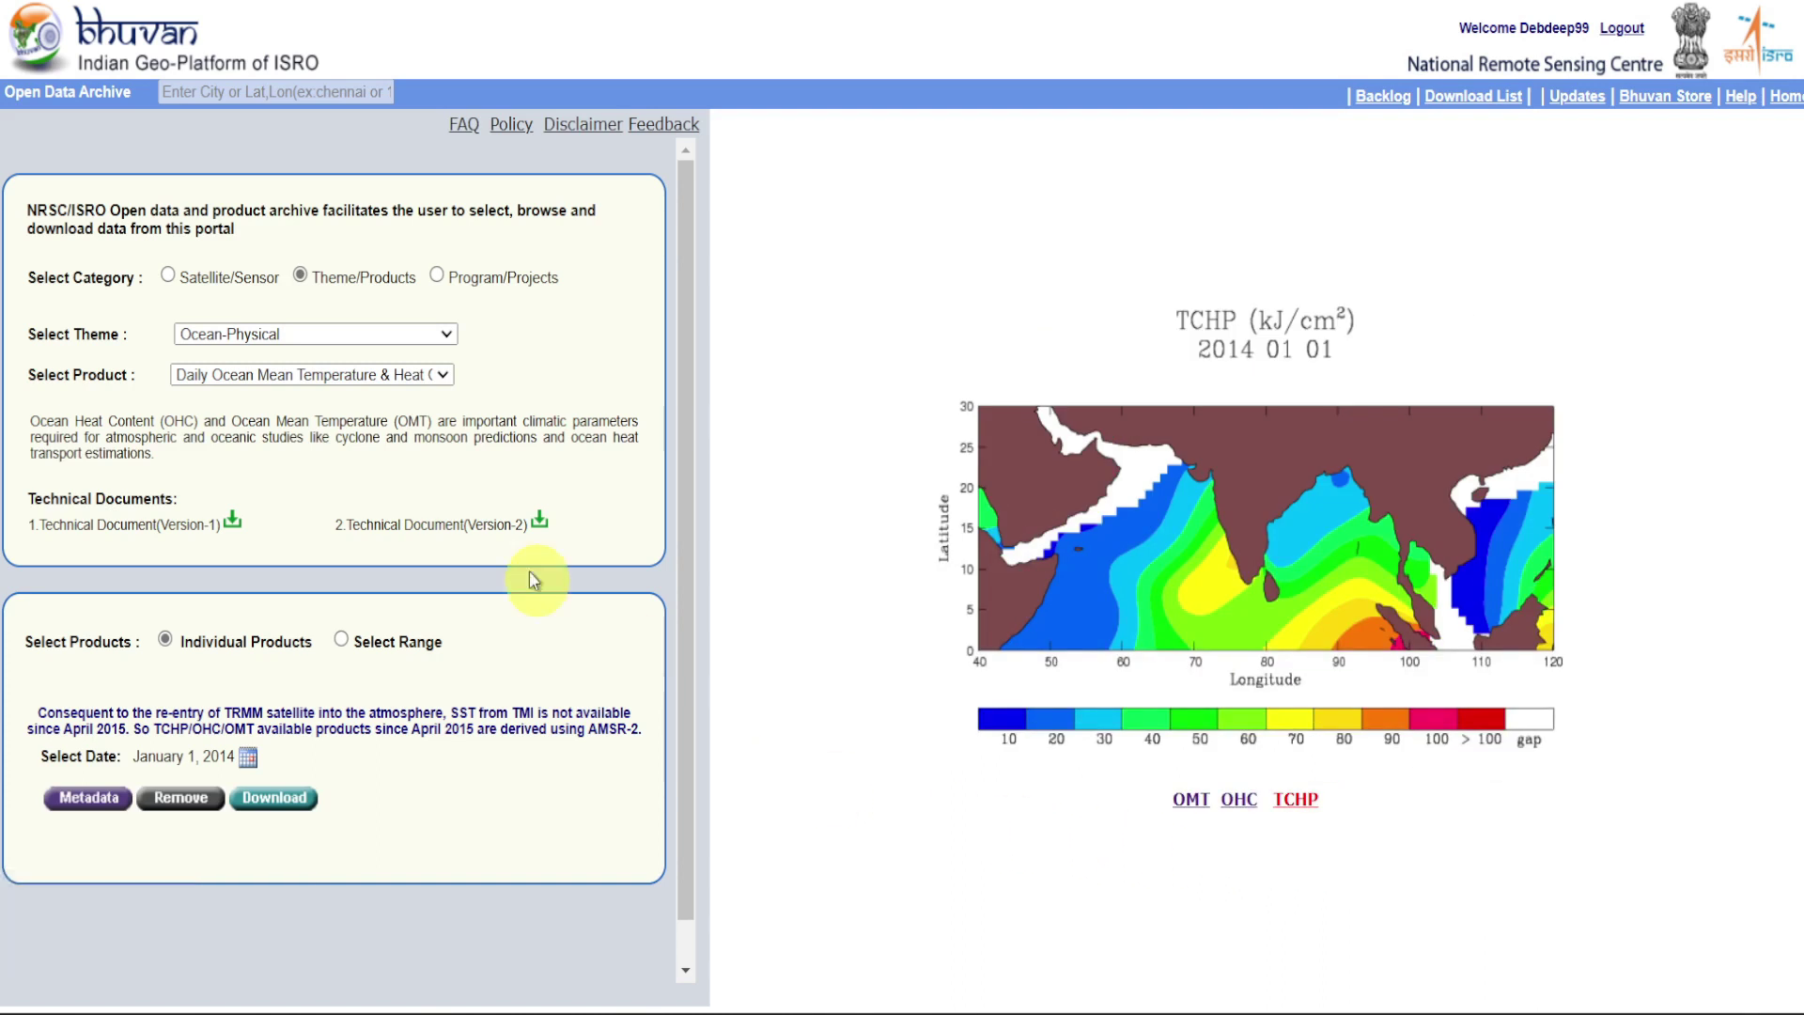
click(446, 377)
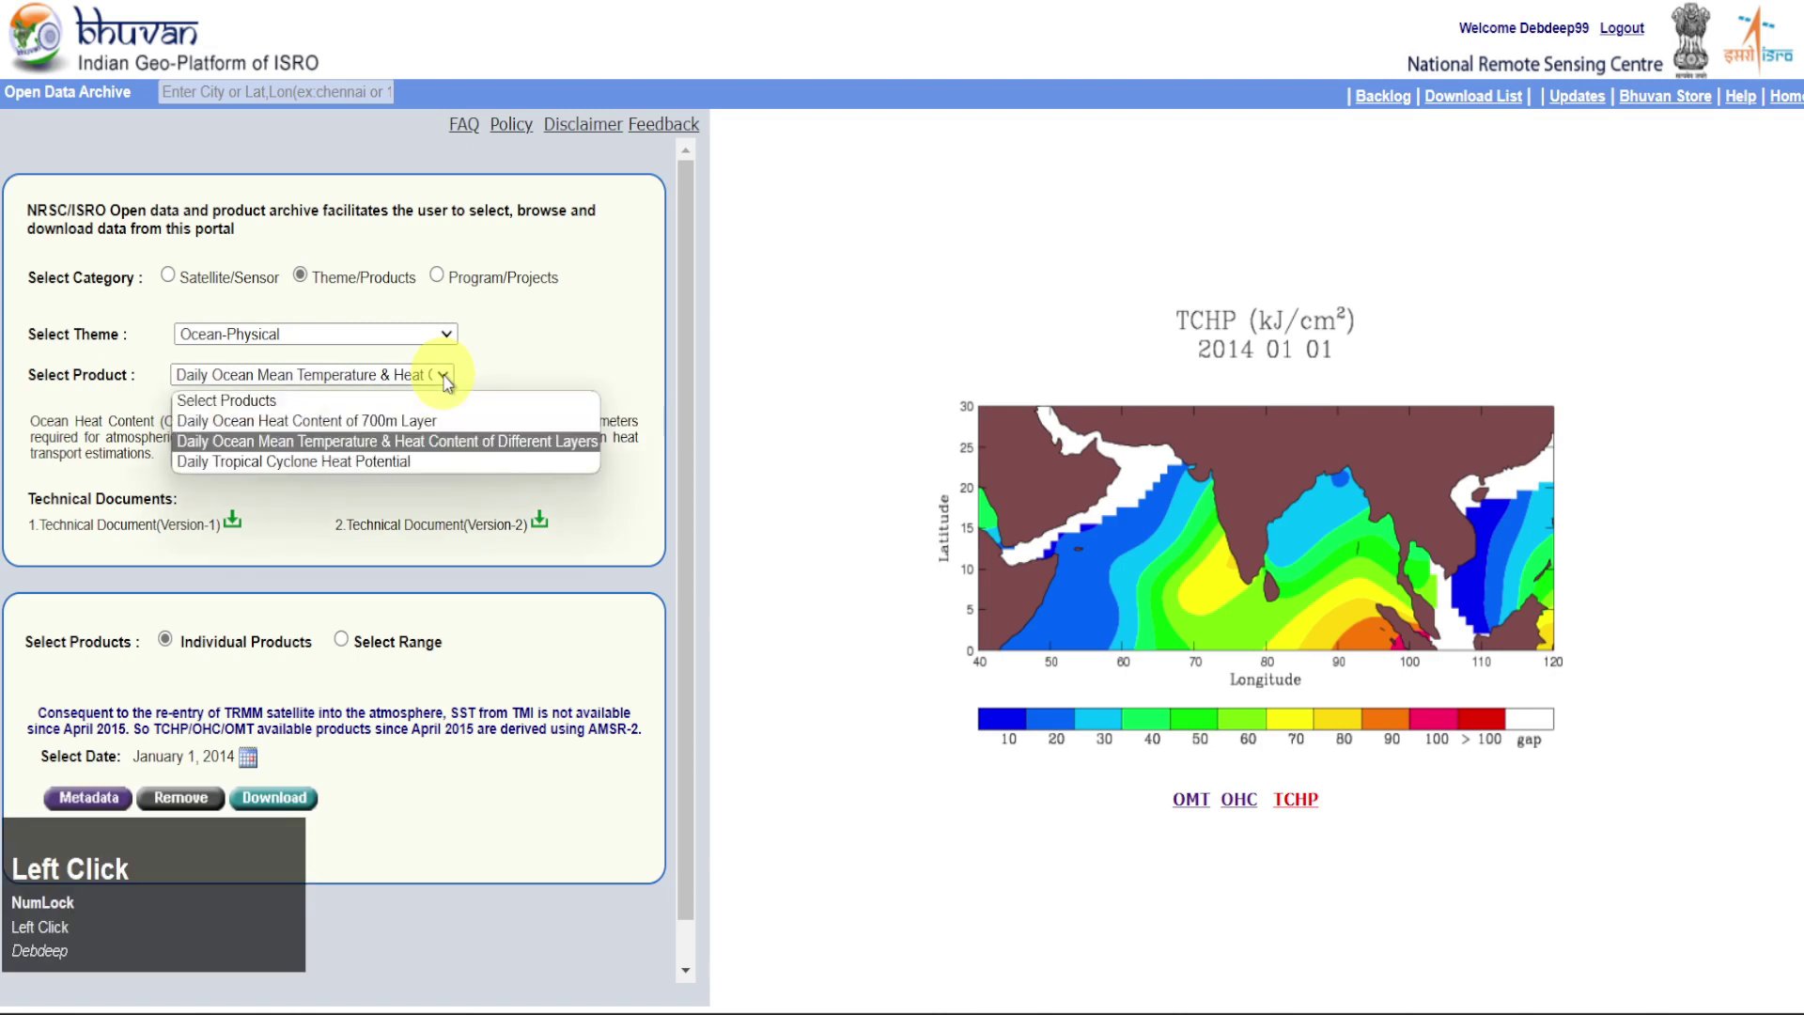
click(440, 463)
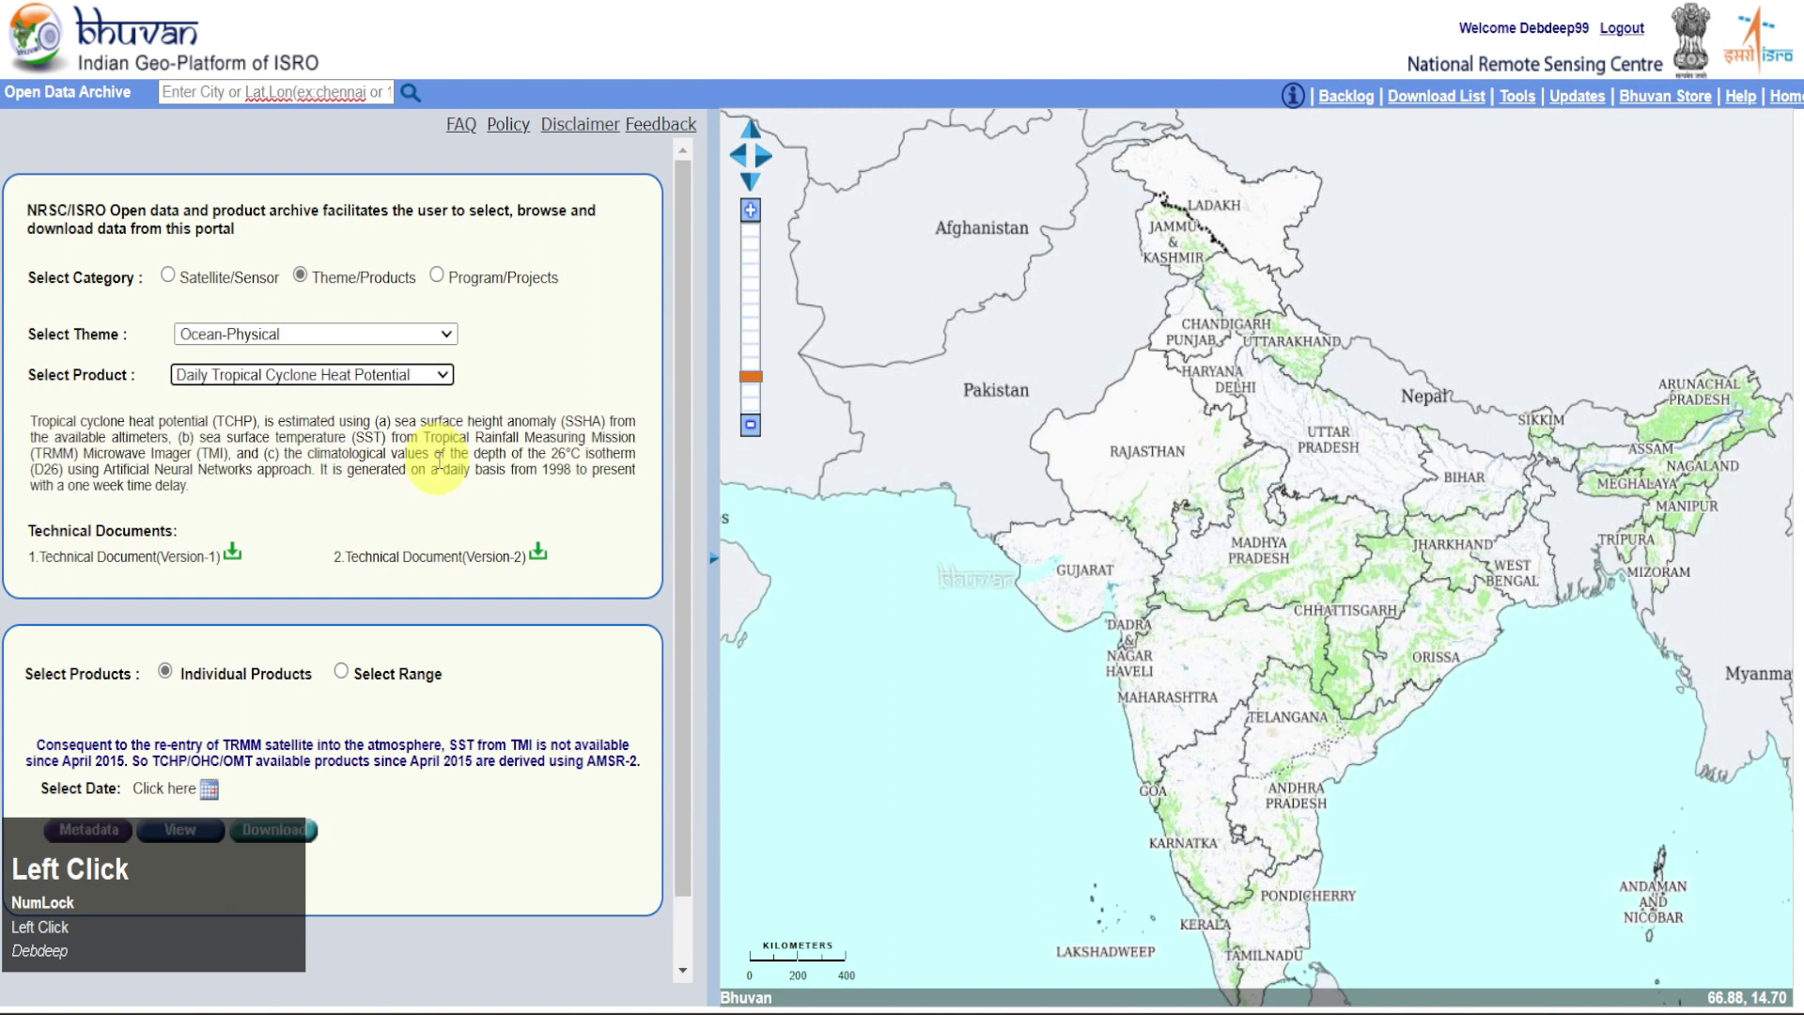
Set the Daily Tropical Cyclone Heat Potential date to January 1, 2014 via the calendar's year list
click(179, 790)
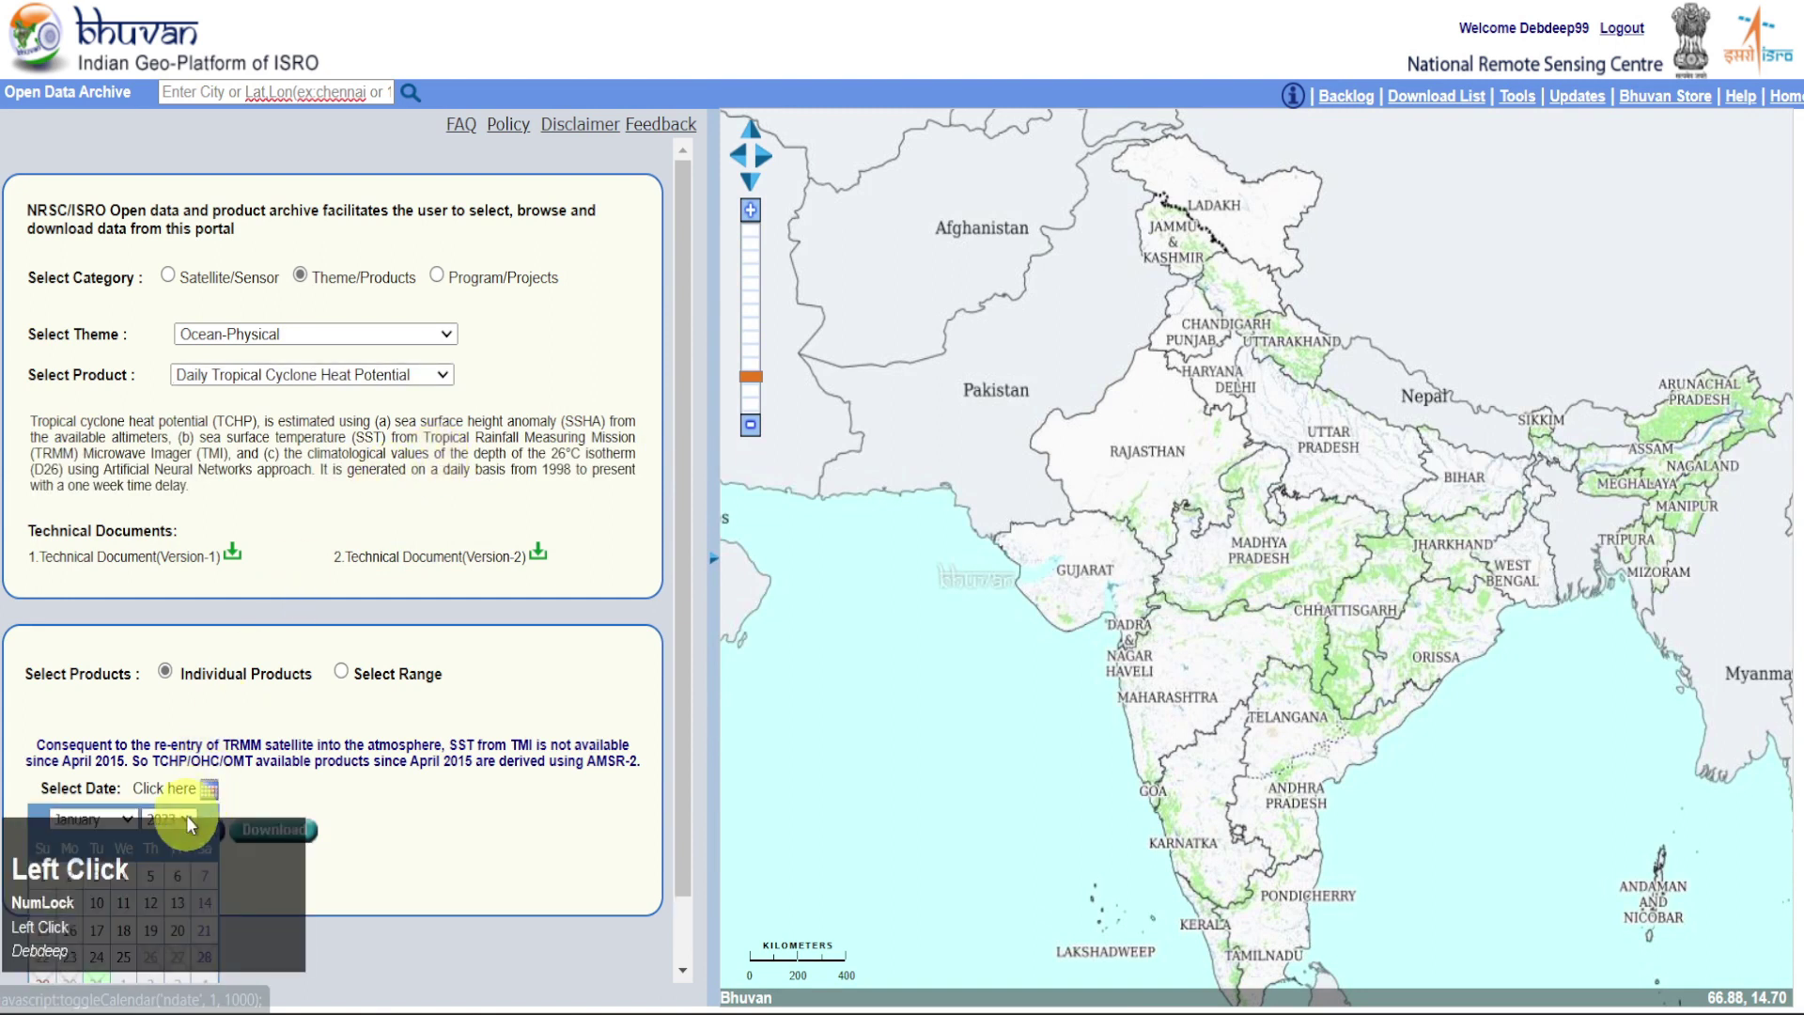
click(186, 819)
click(155, 594)
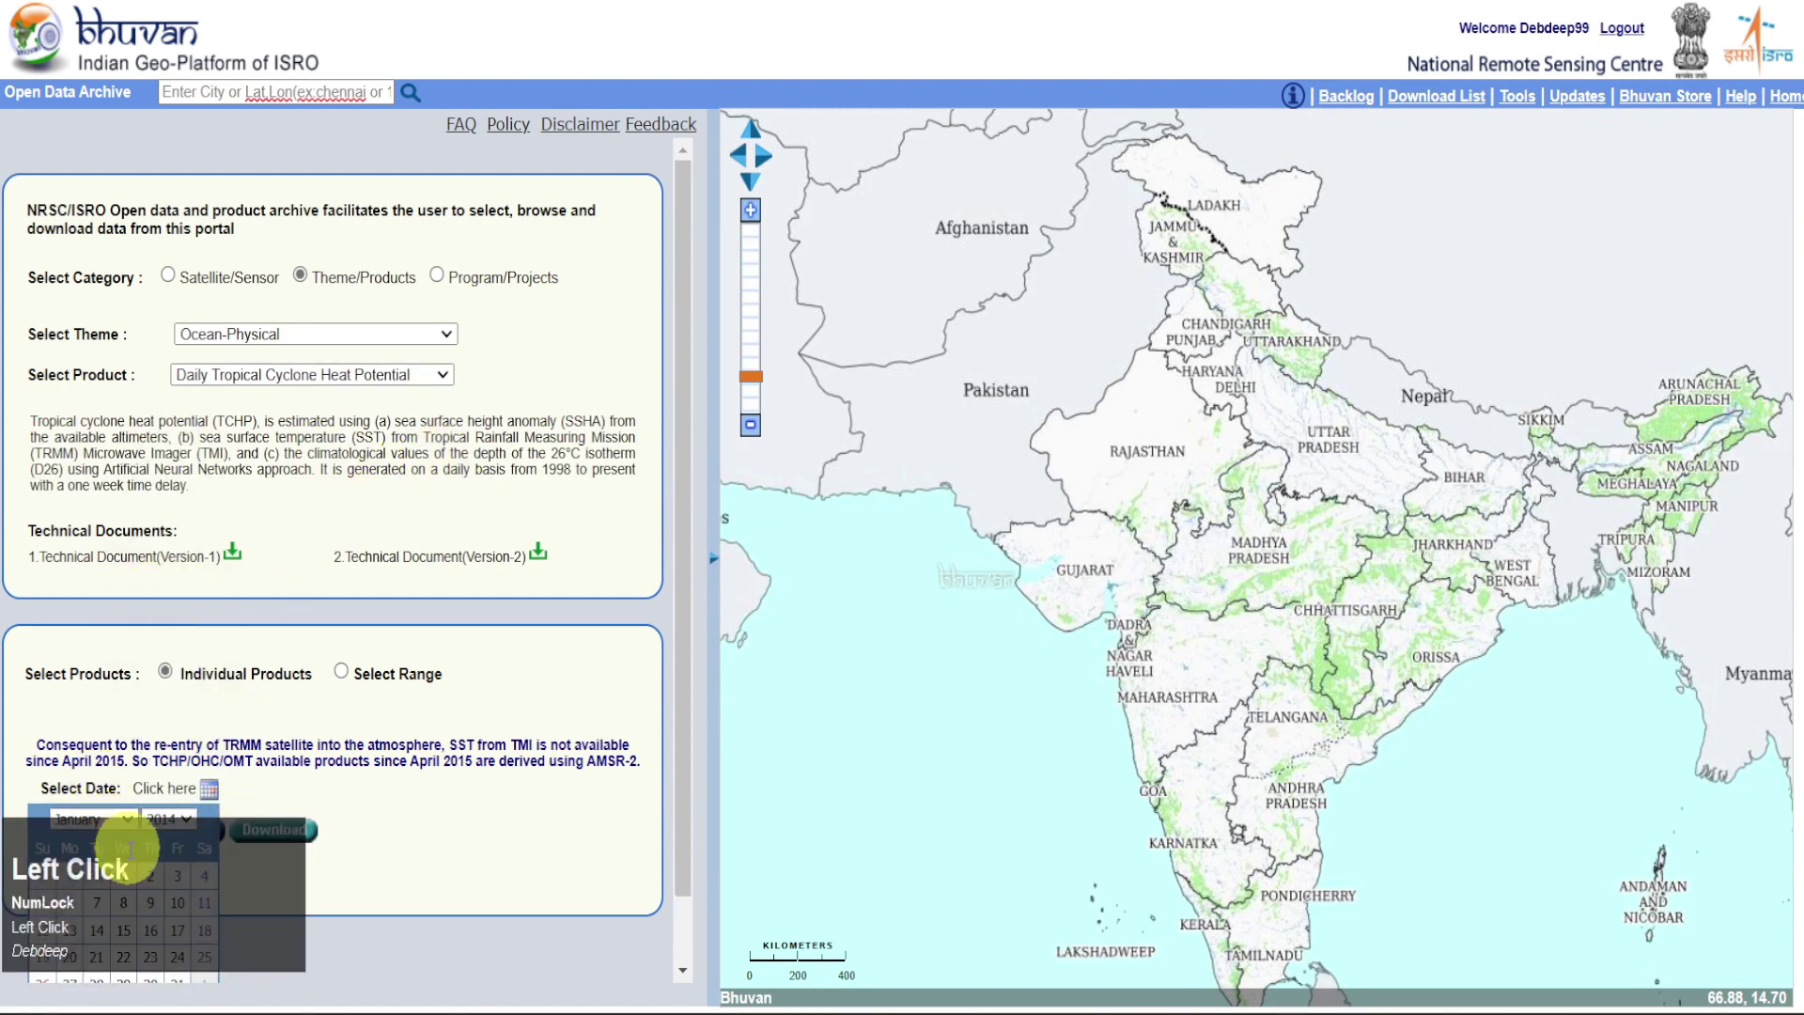
click(123, 875)
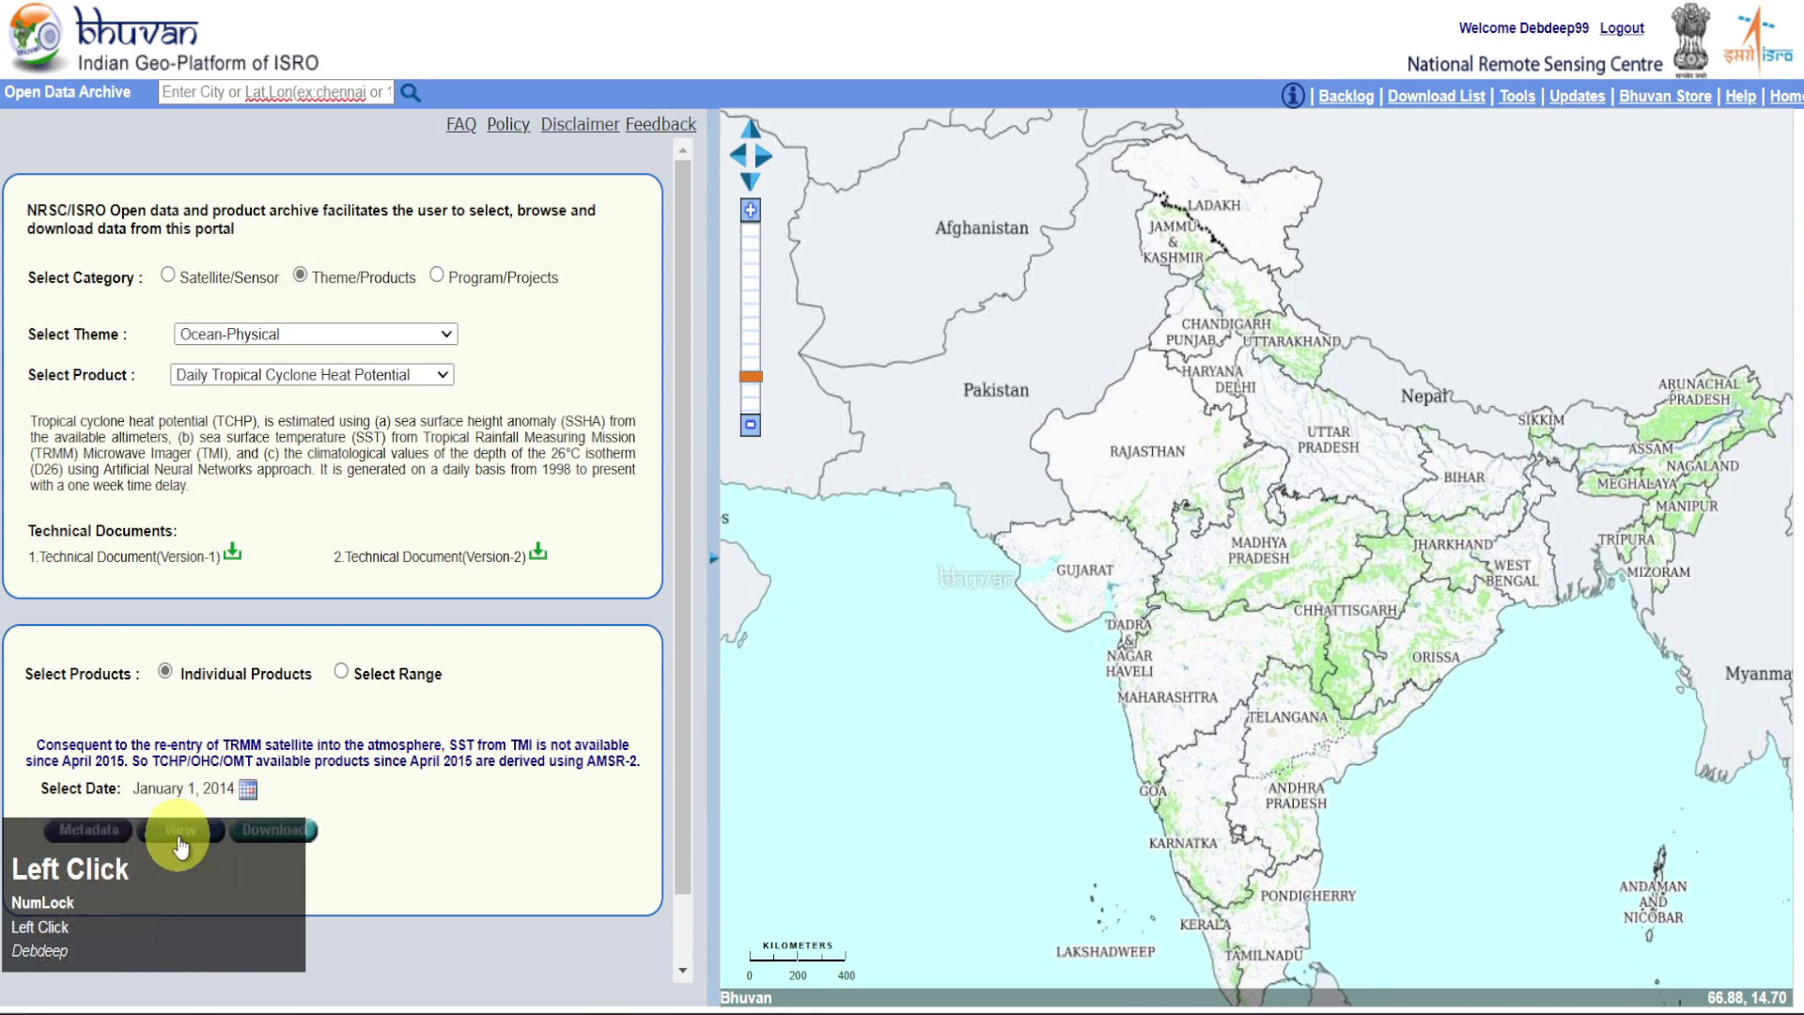